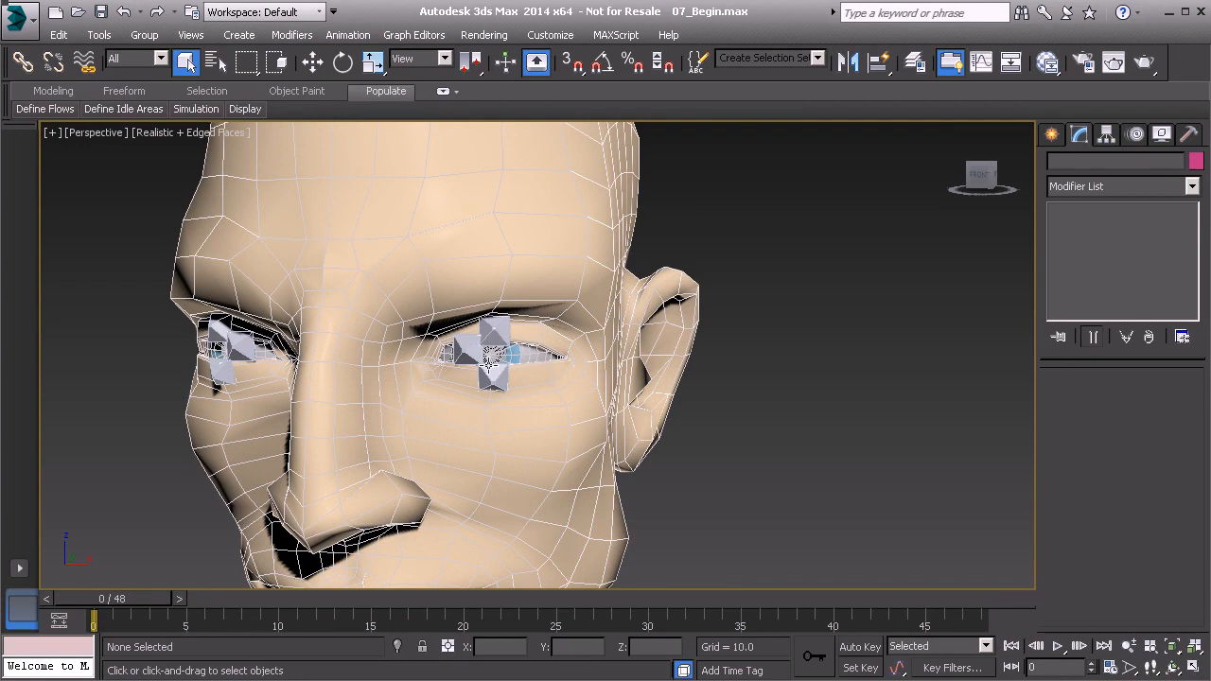
Hide the Model layer so only the skeleton bones are displayed
click(100, 34)
click(151, 185)
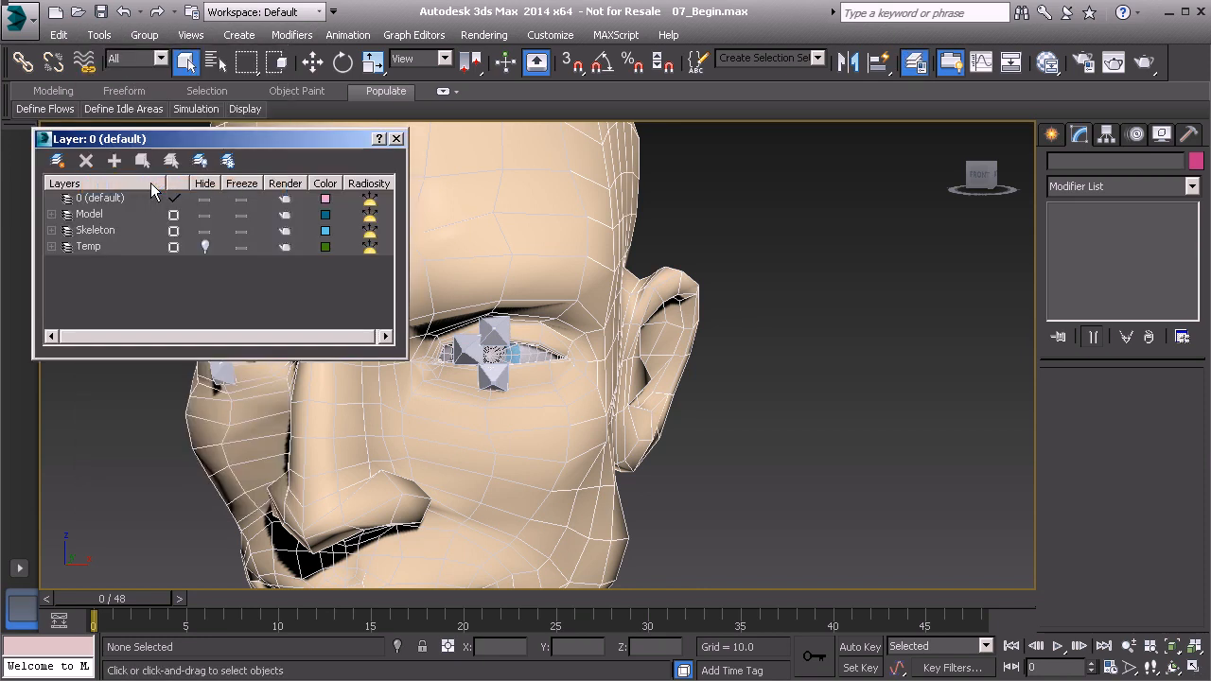
click(204, 215)
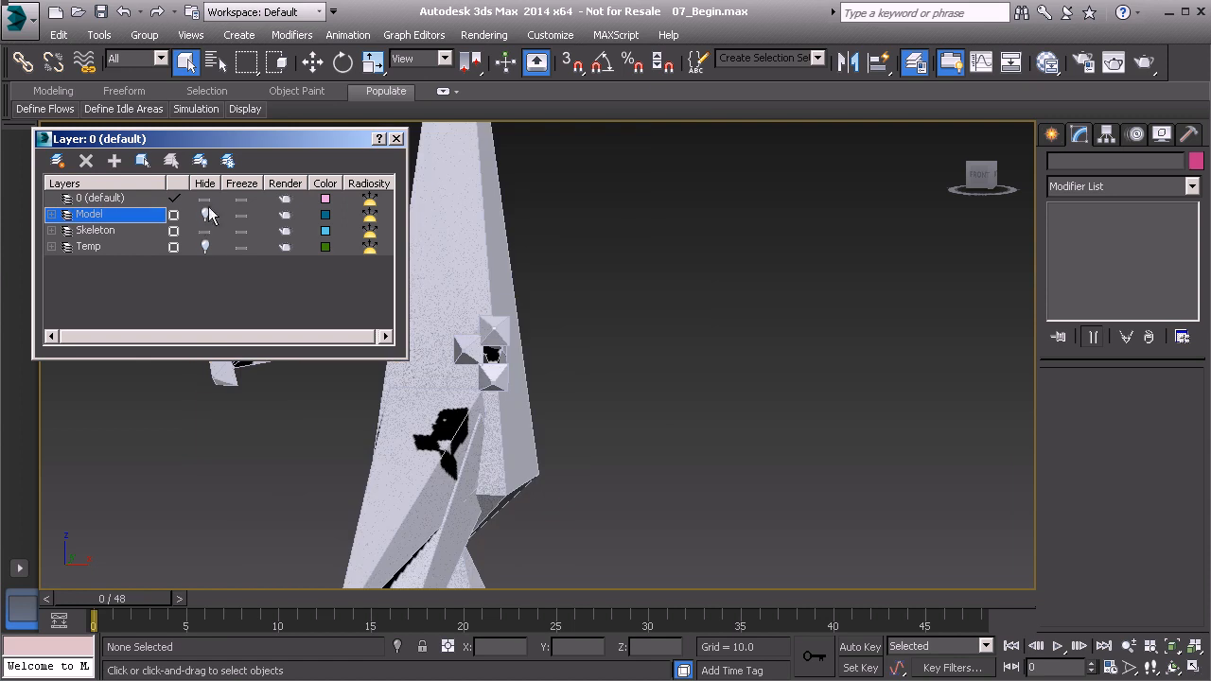
Create an ExposeTm helper in the empty space beside the left eye bones
alt+middle_drag(665, 431, 568, 406)
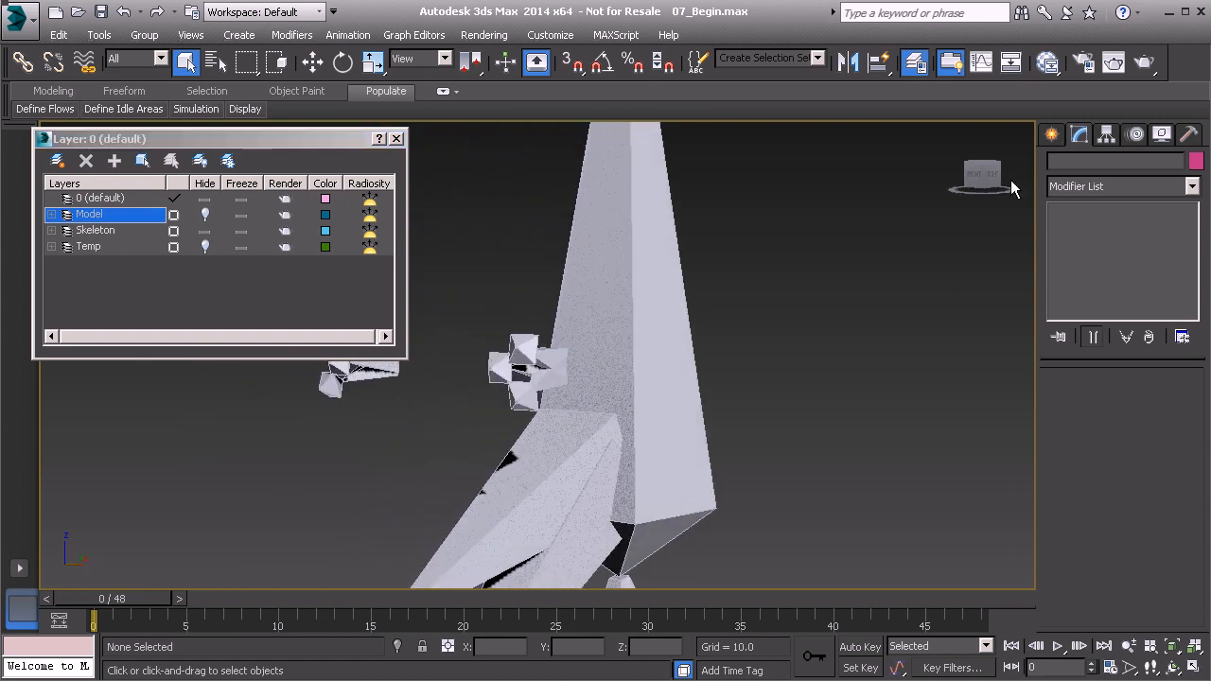
click(1050, 134)
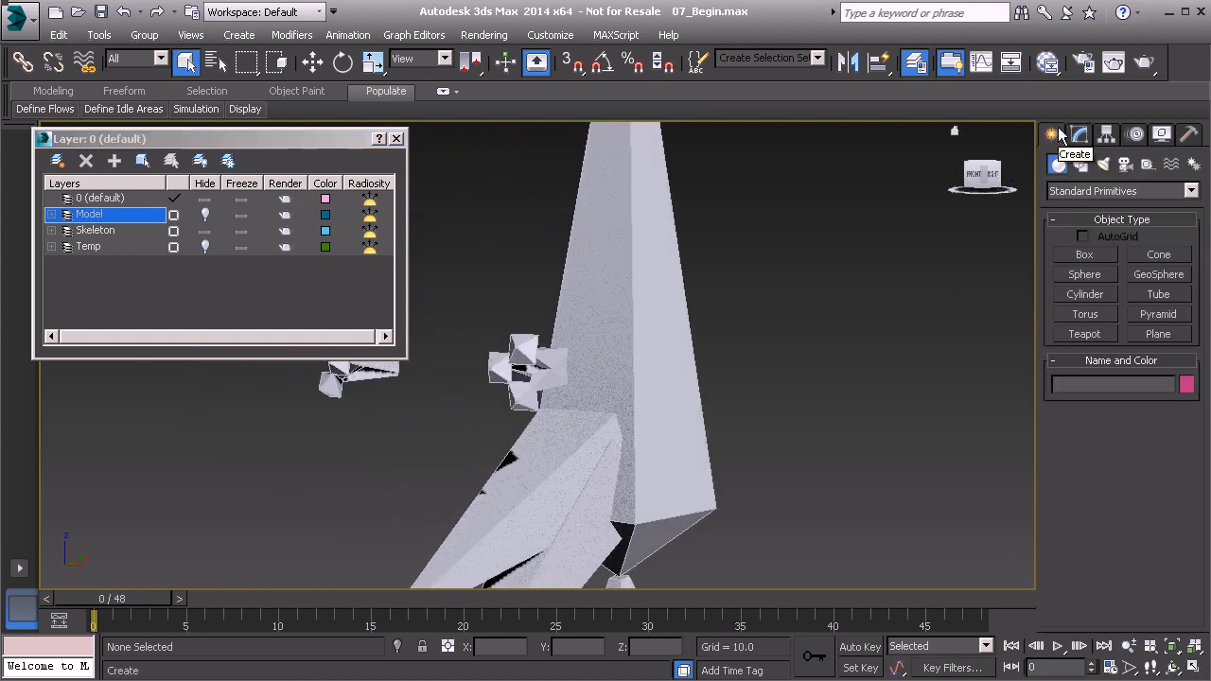
click(1148, 165)
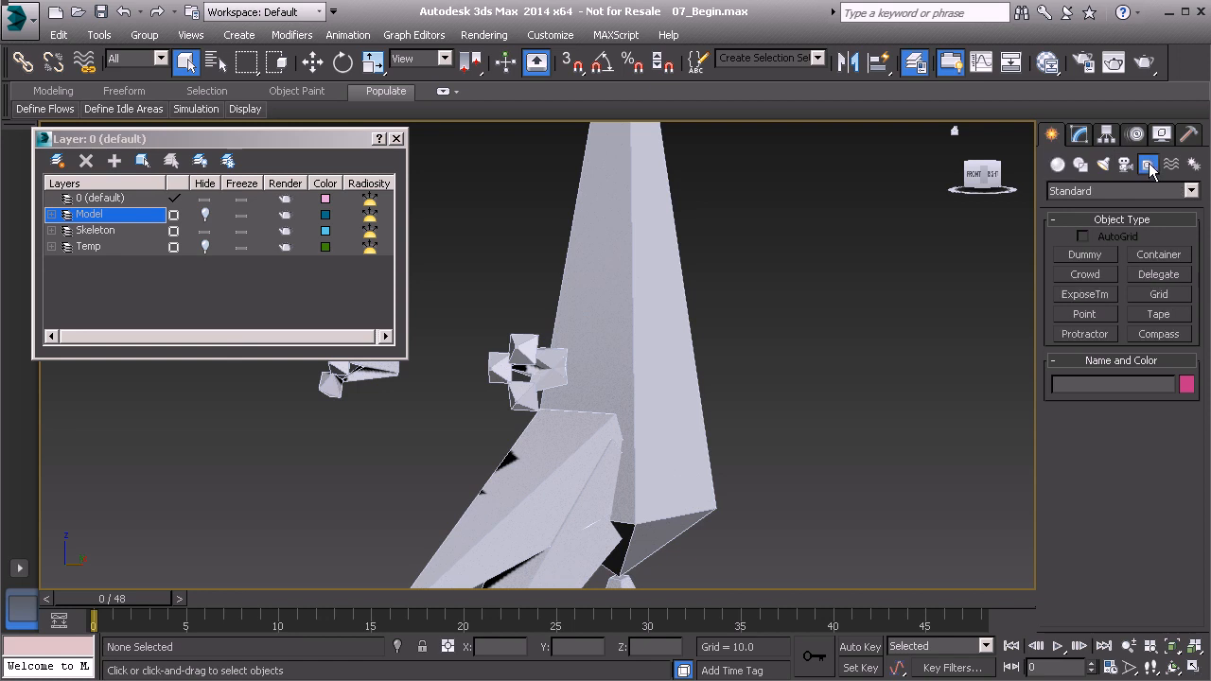
click(1085, 295)
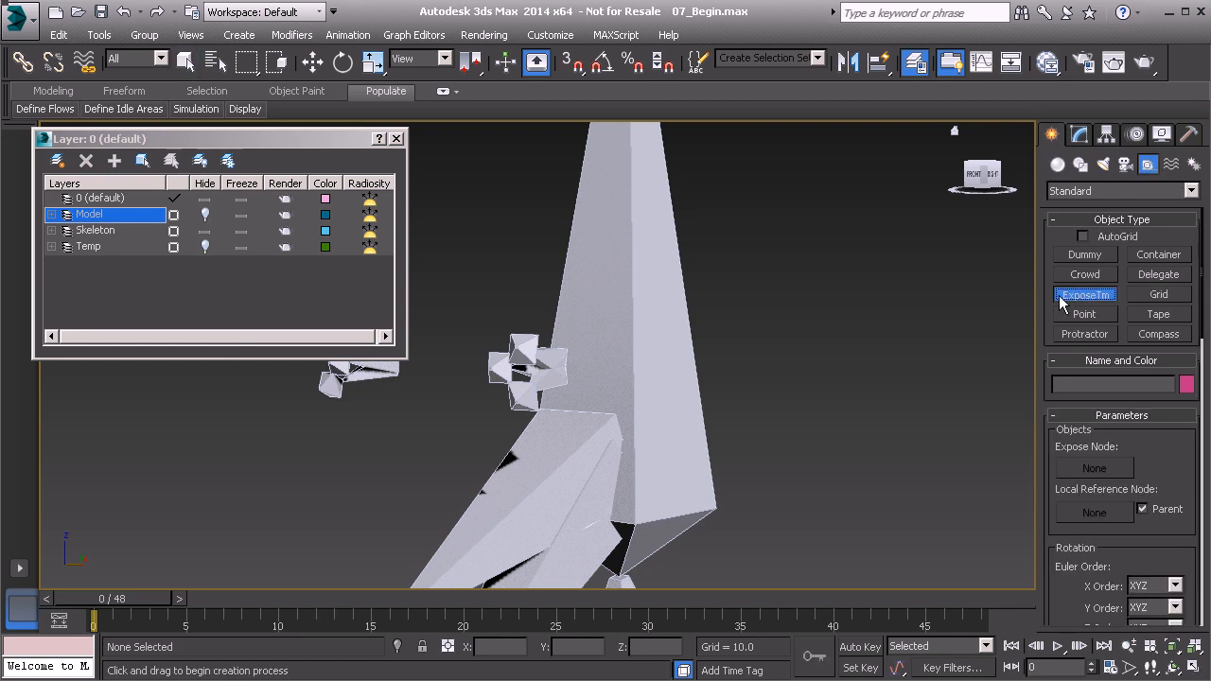
click(350, 489)
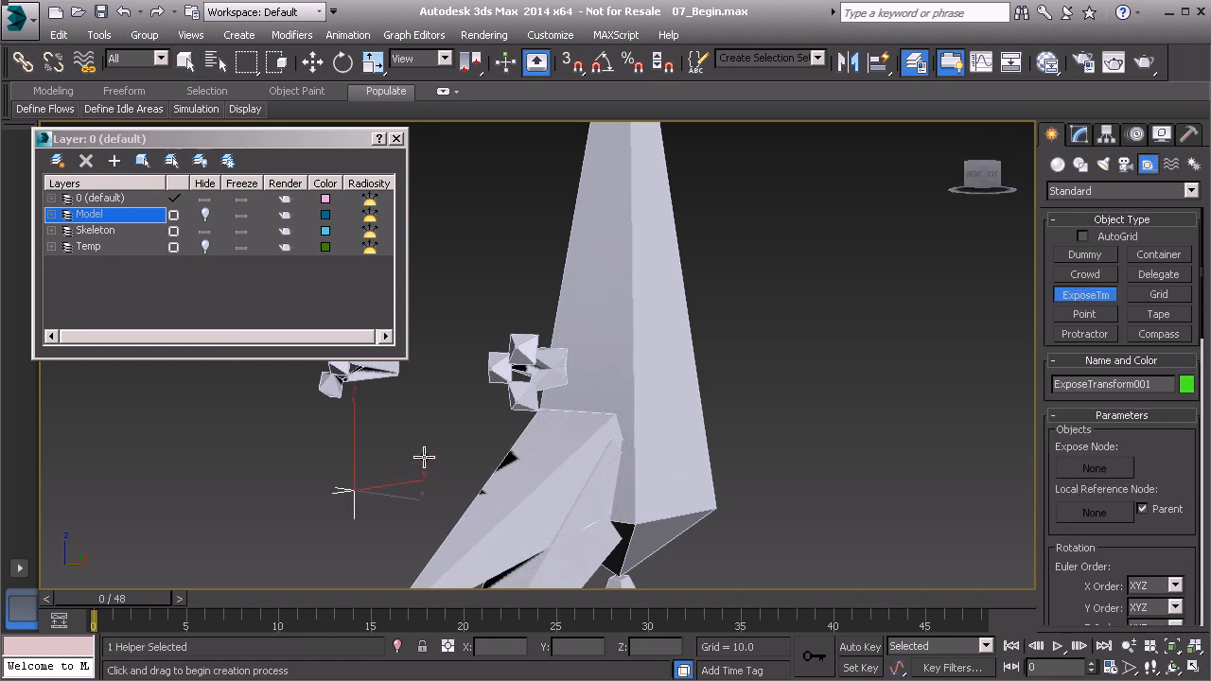
right_click(450, 442)
Align the new helper to the base of the left eye bones
key(alt+a)
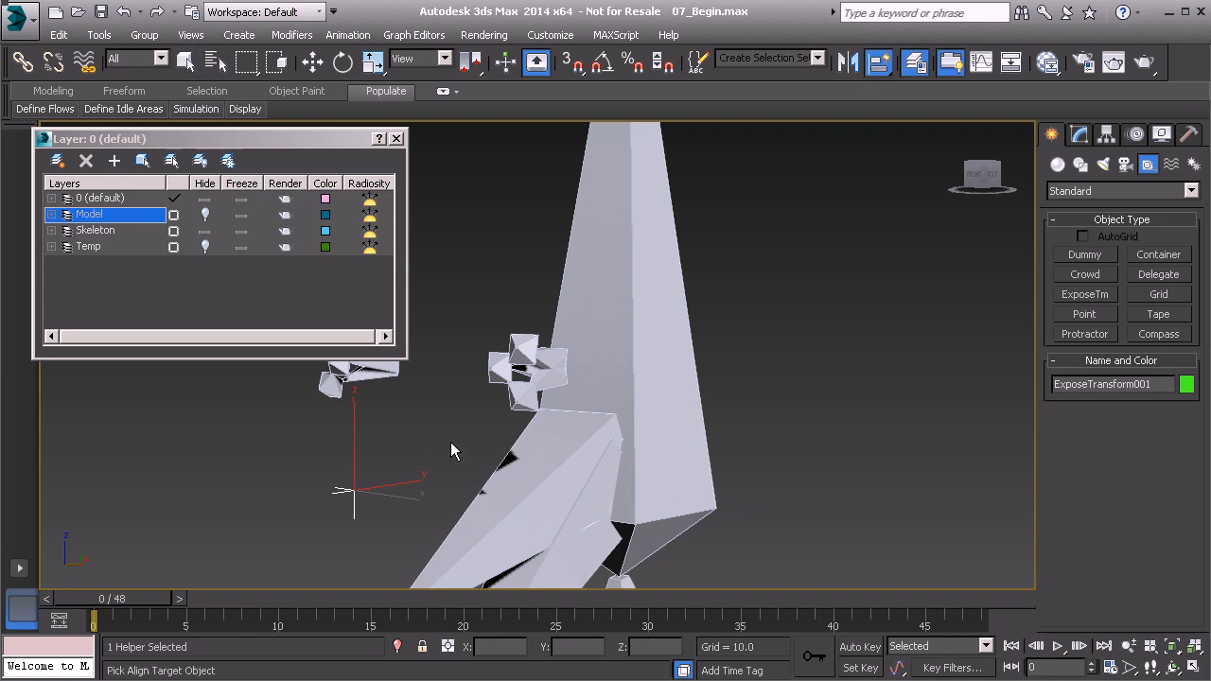
click(548, 361)
alt+middle_drag(549, 360, 504, 378)
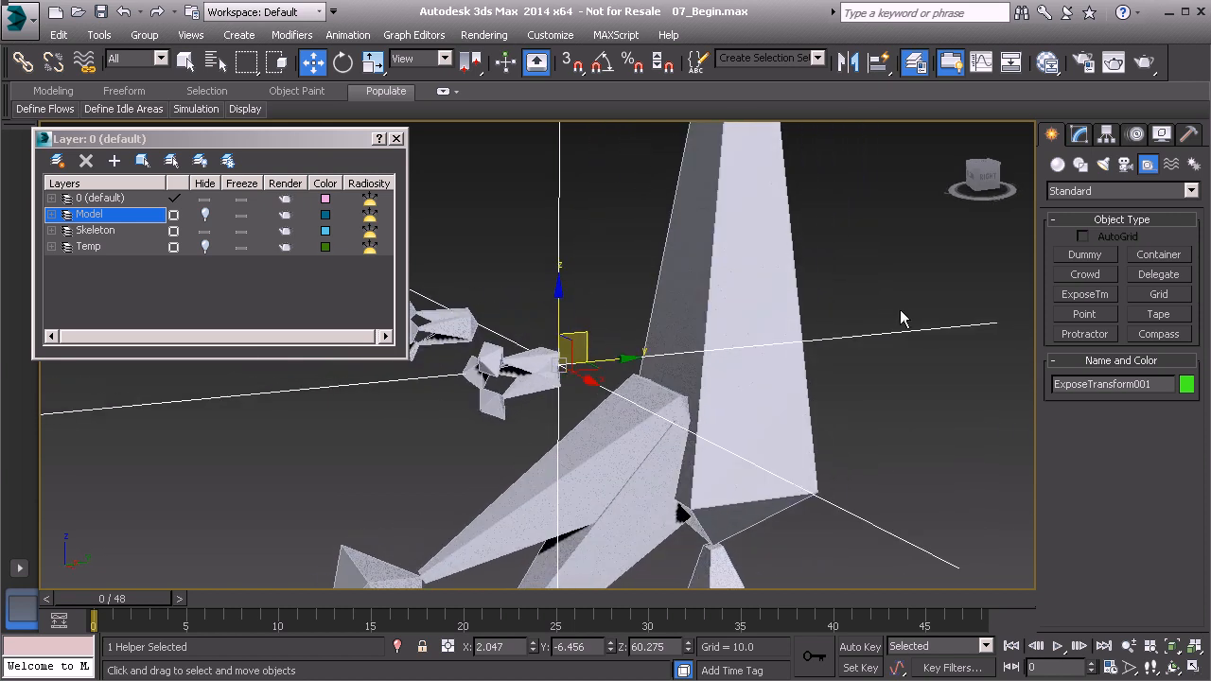
Display the helper as a box of size 1.8 instead of a cross
click(1081, 135)
mouse_move(1059, 425)
mouse_down()
mouse_move(1057, 527)
mouse_move(1060, 447)
mouse_up()
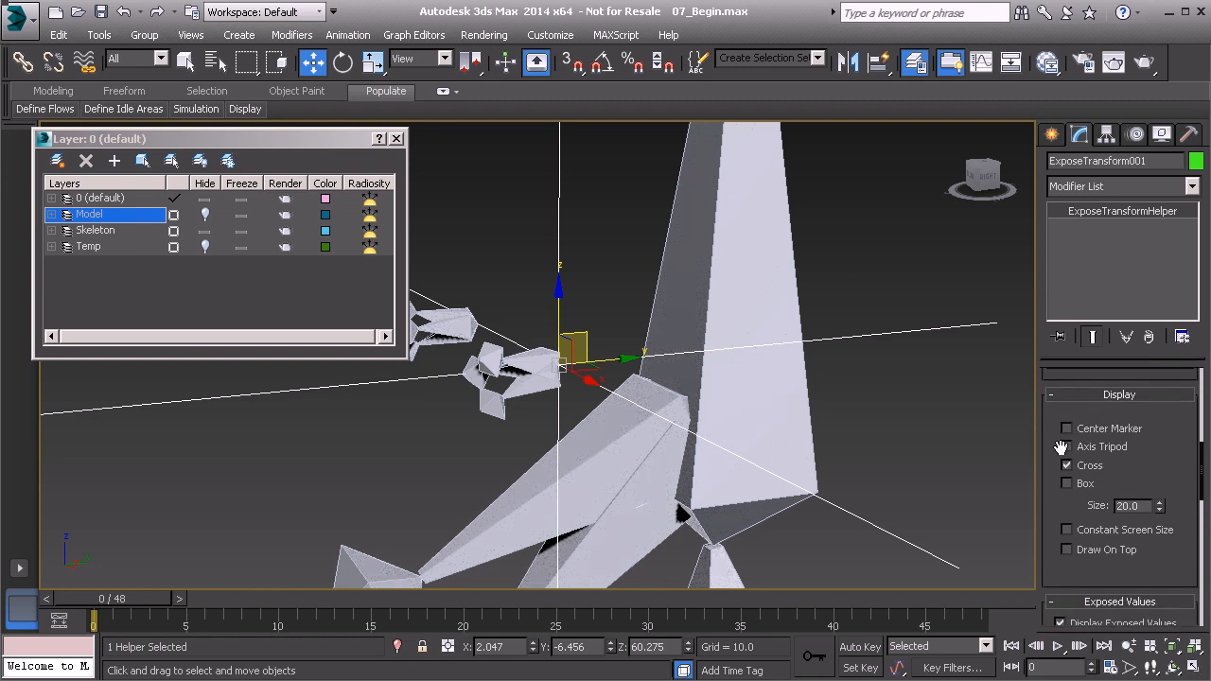
drag(1159, 506, 1158, 579)
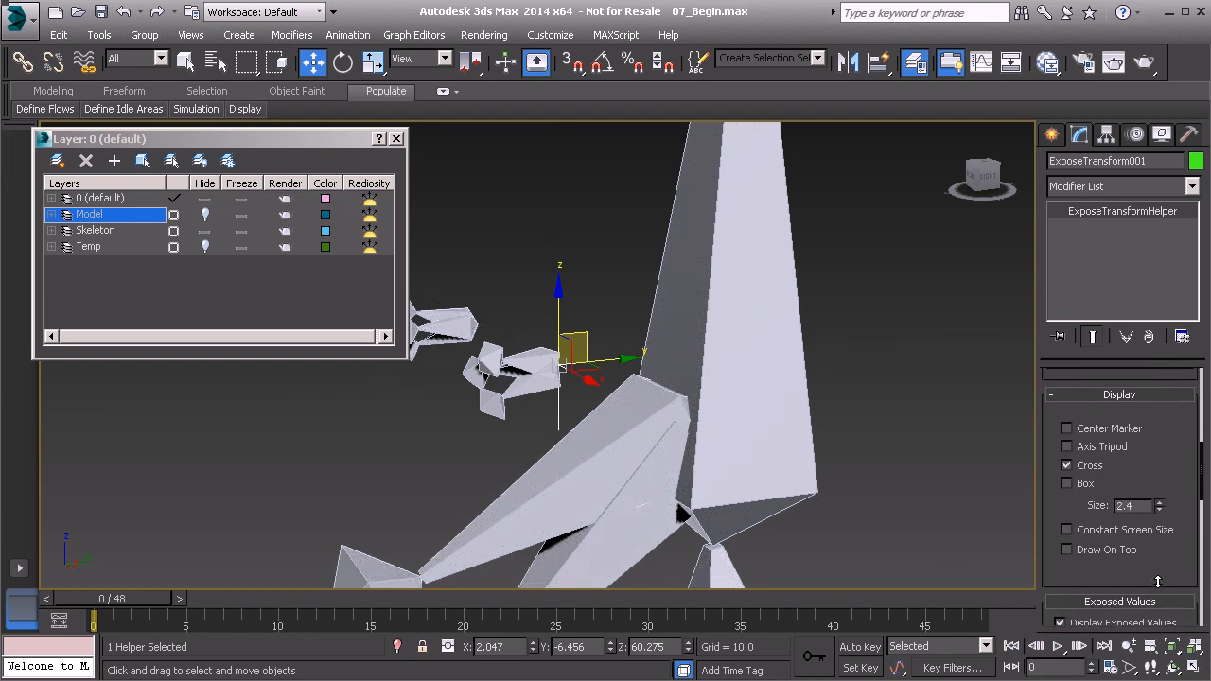
click(1081, 467)
click(1070, 483)
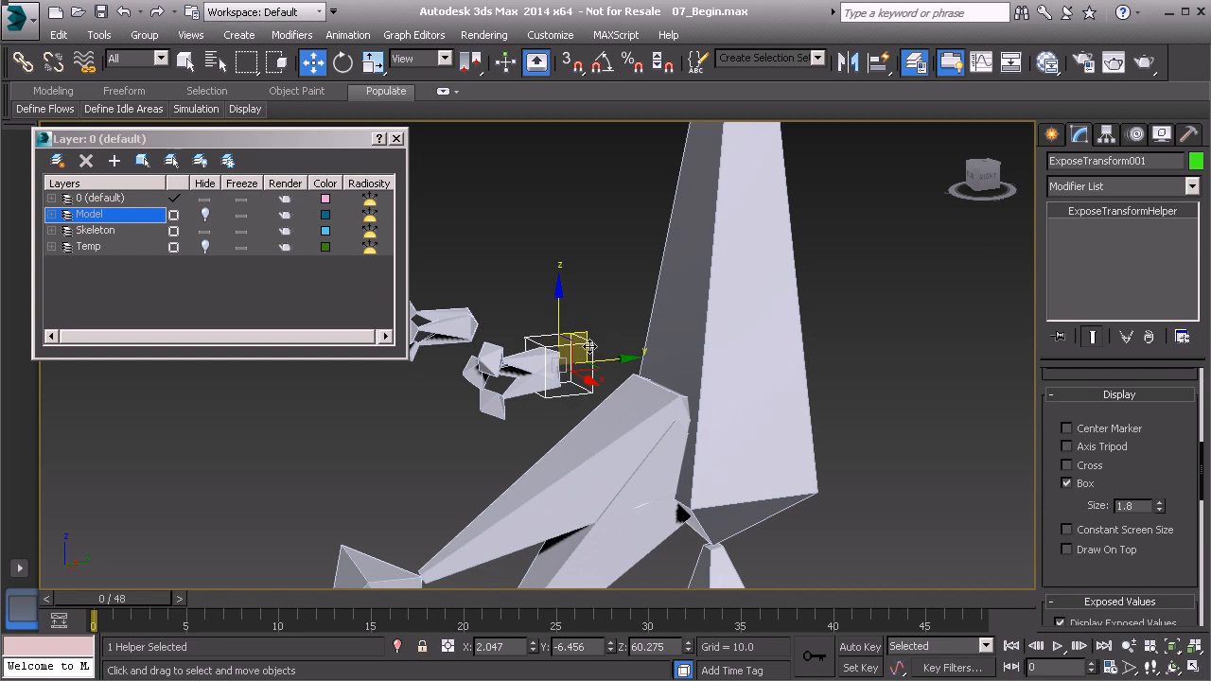
alt+middle_drag(613, 352, 564, 357)
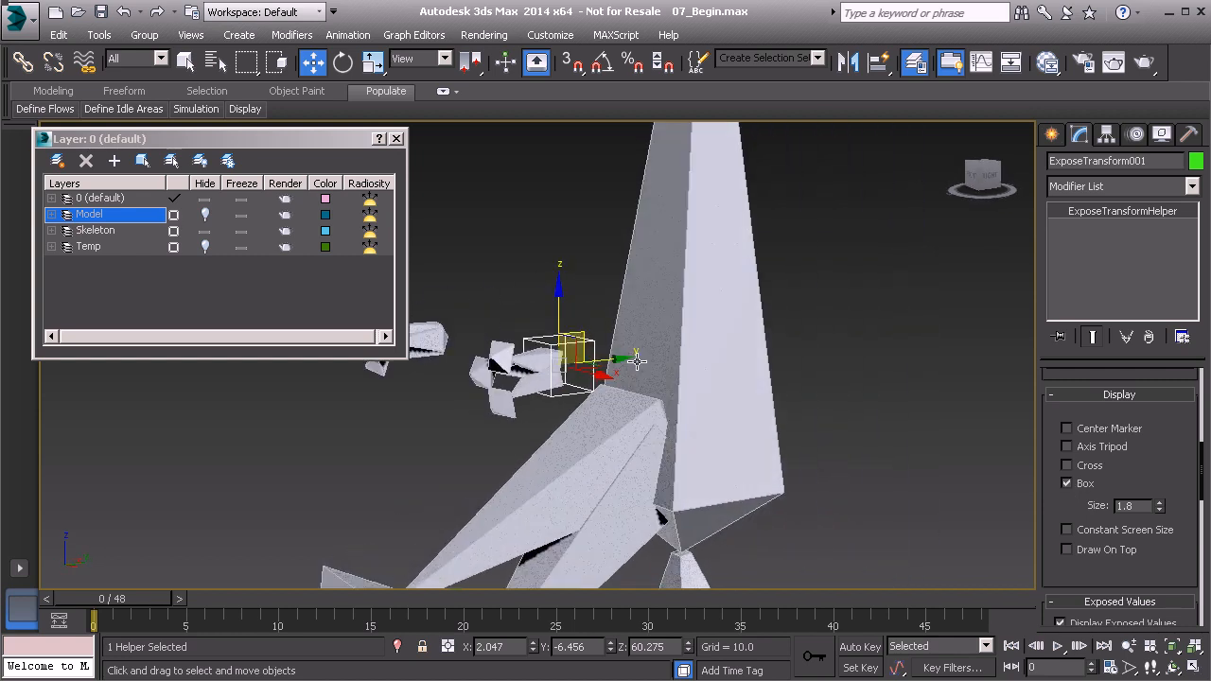
Rename the helper Expose_L_Eye01
click(1094, 161)
drag(1144, 161, 1085, 163)
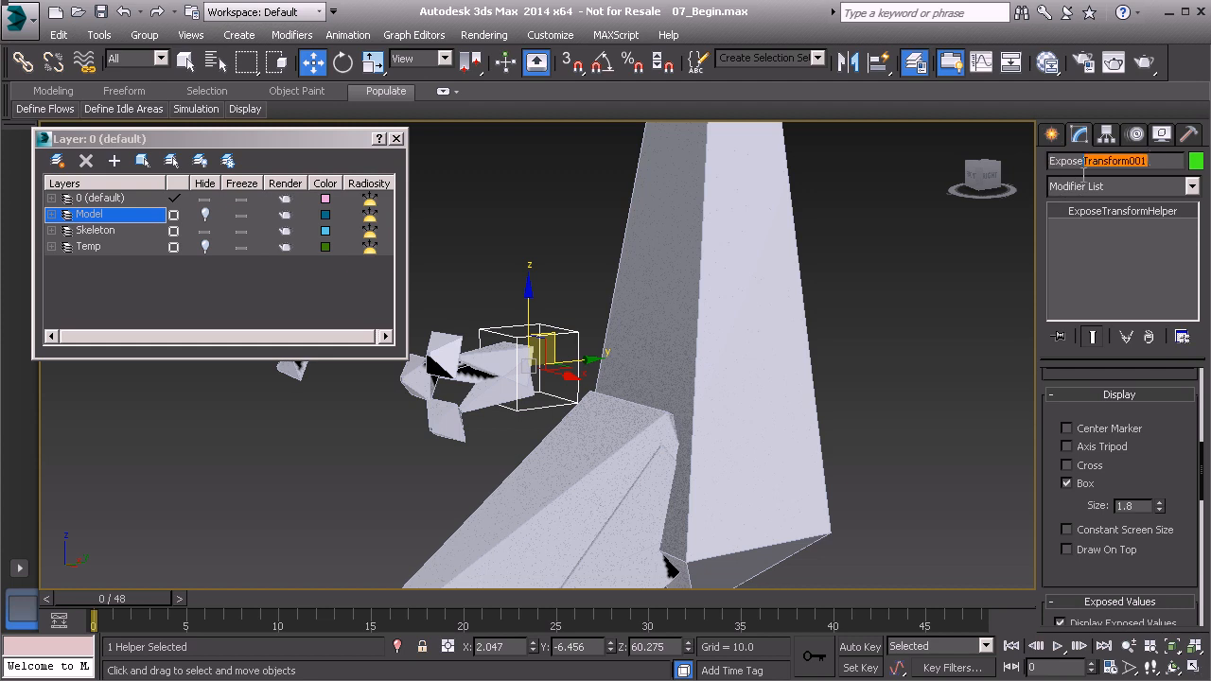
text(_L_Eye01)
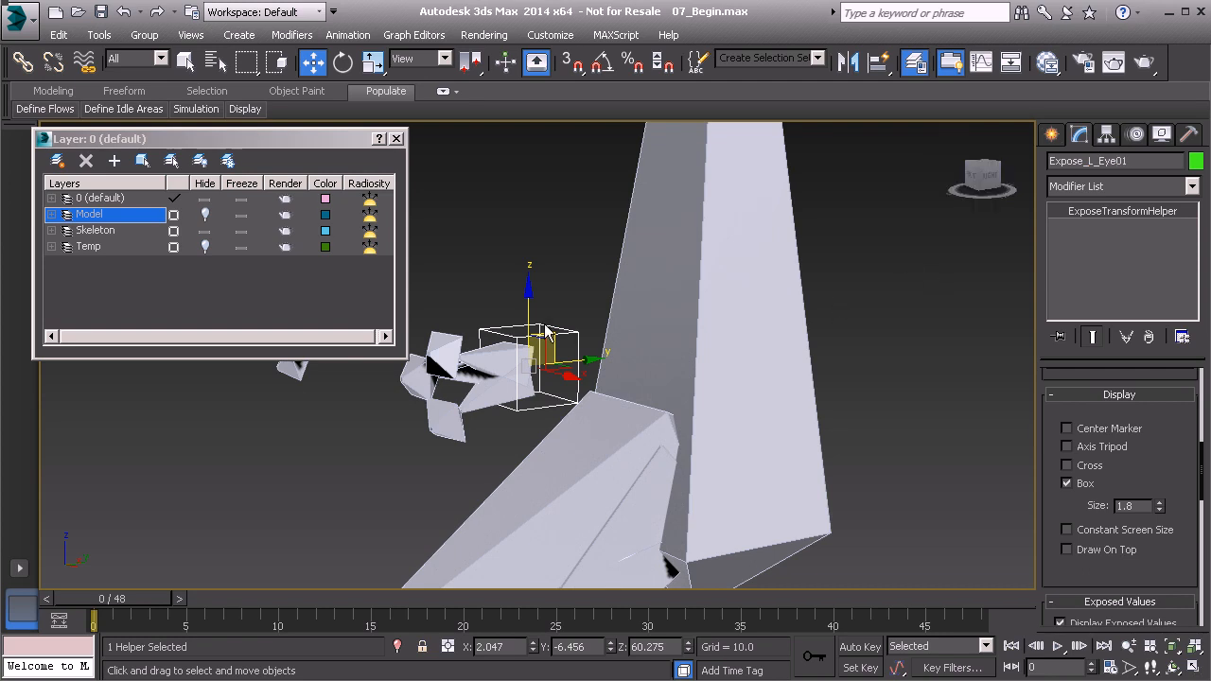
Put the helper on a new, visible layer named Hidden and make 0 (default) the current layer again
click(58, 161)
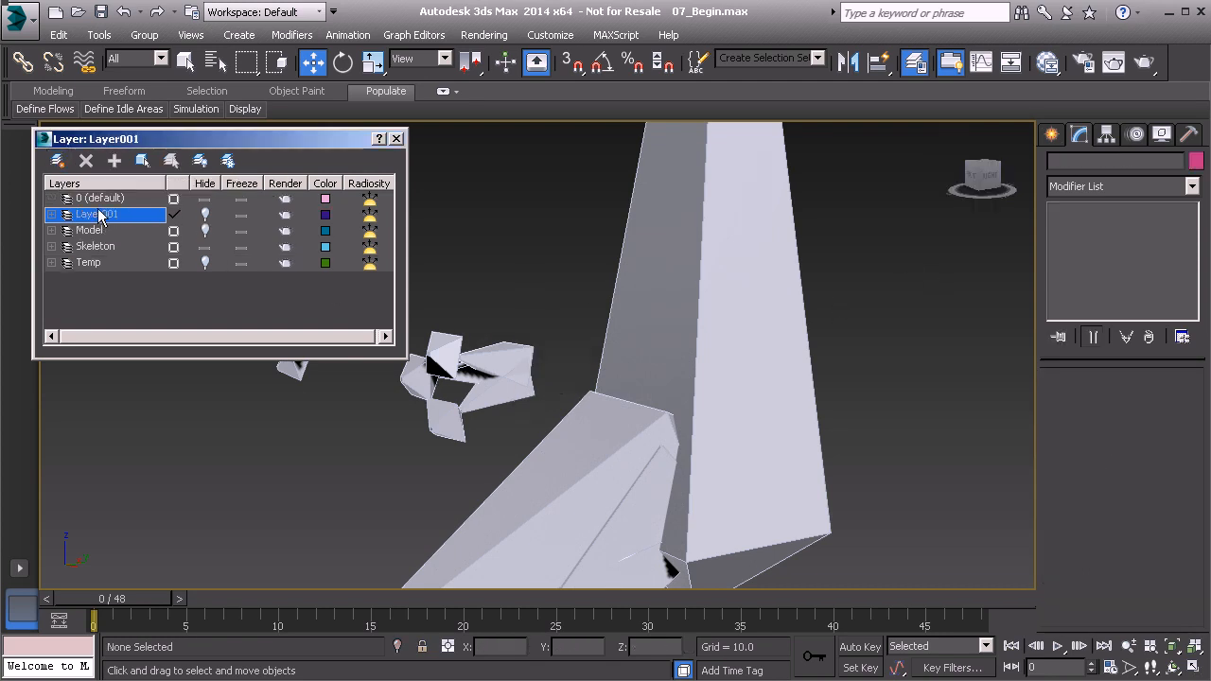
click(112, 216)
text(Hidden)
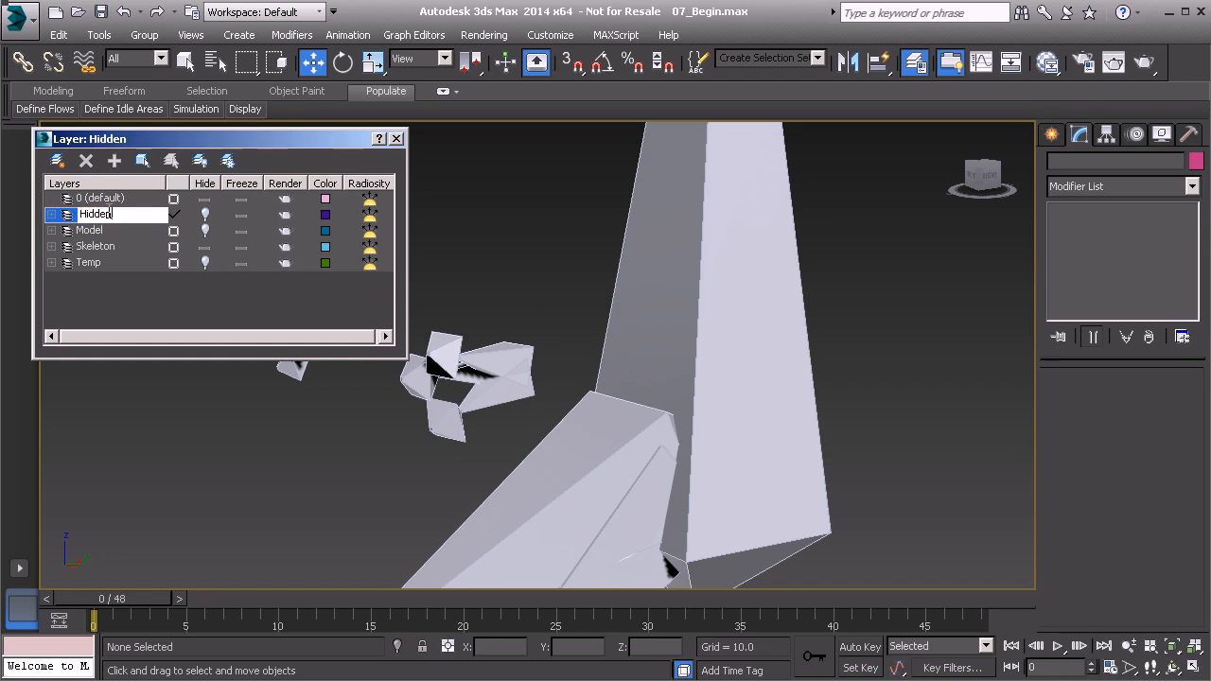
key(Return)
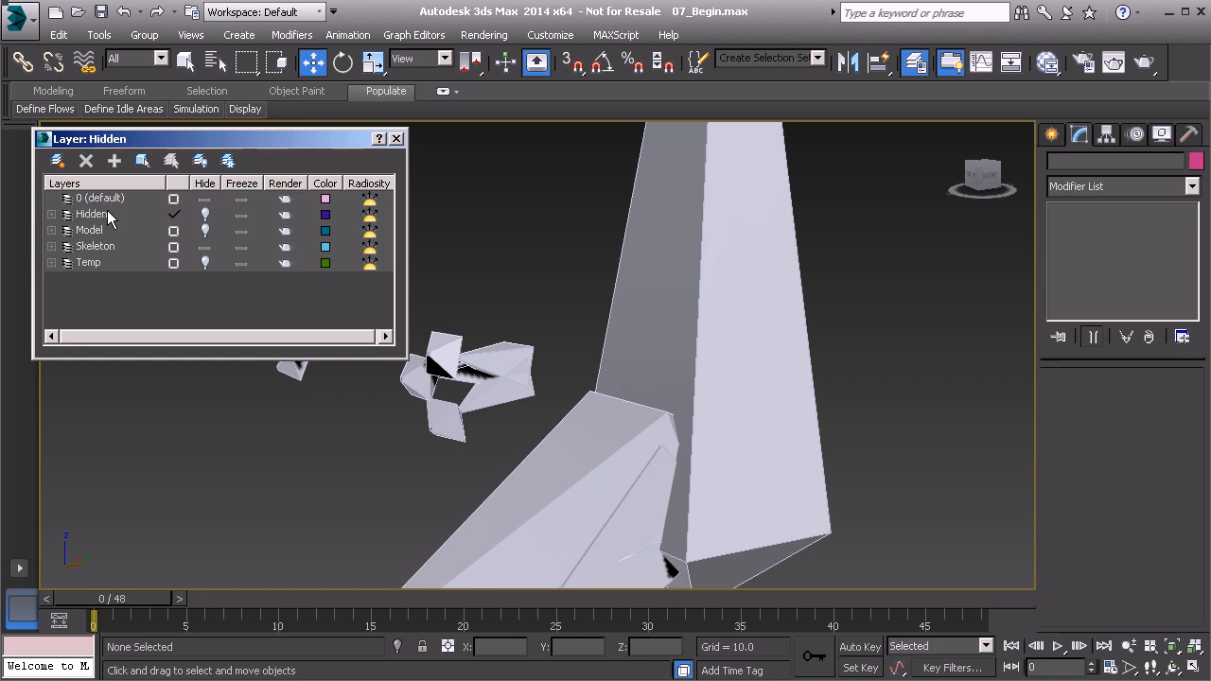
click(173, 200)
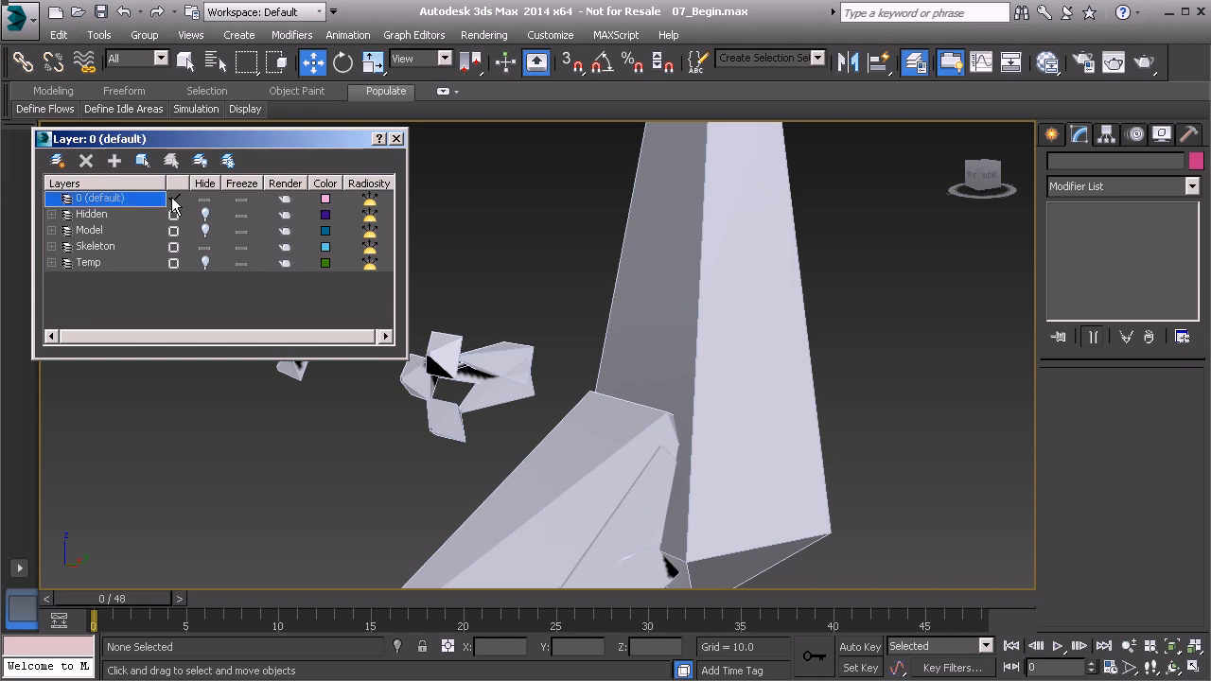
click(205, 214)
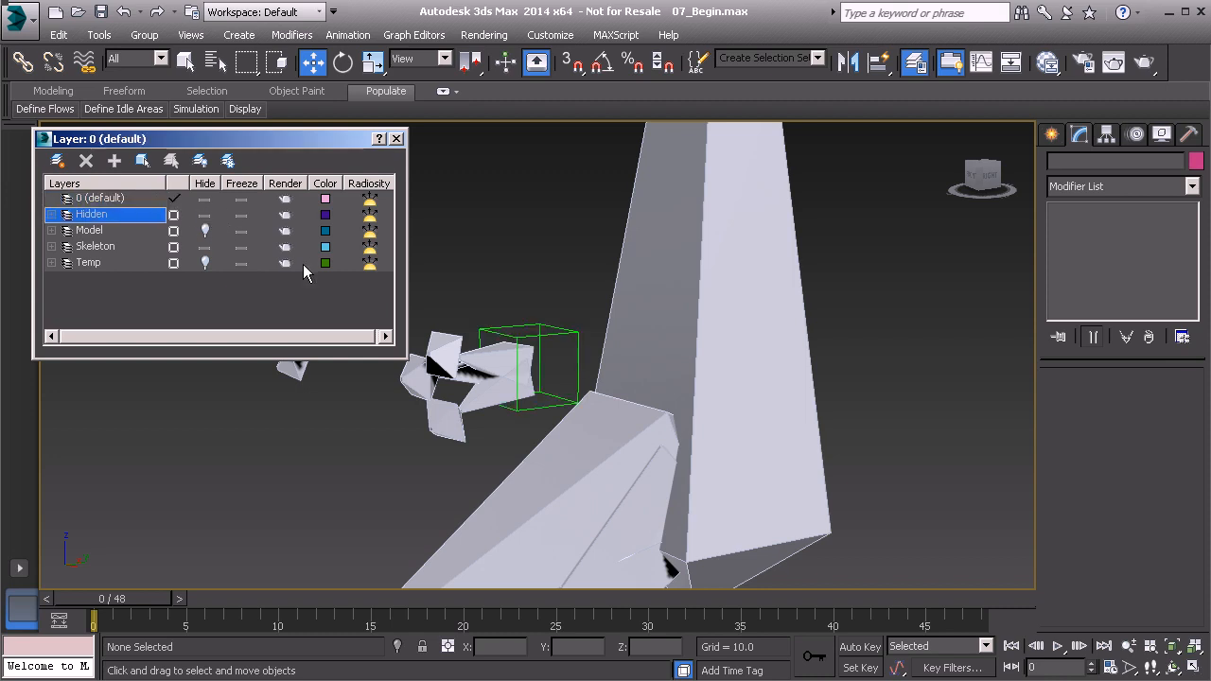
Inspect the left eye helper and the upper-lid, lower-lid and eye bones beside it by selecting each one
click(578, 352)
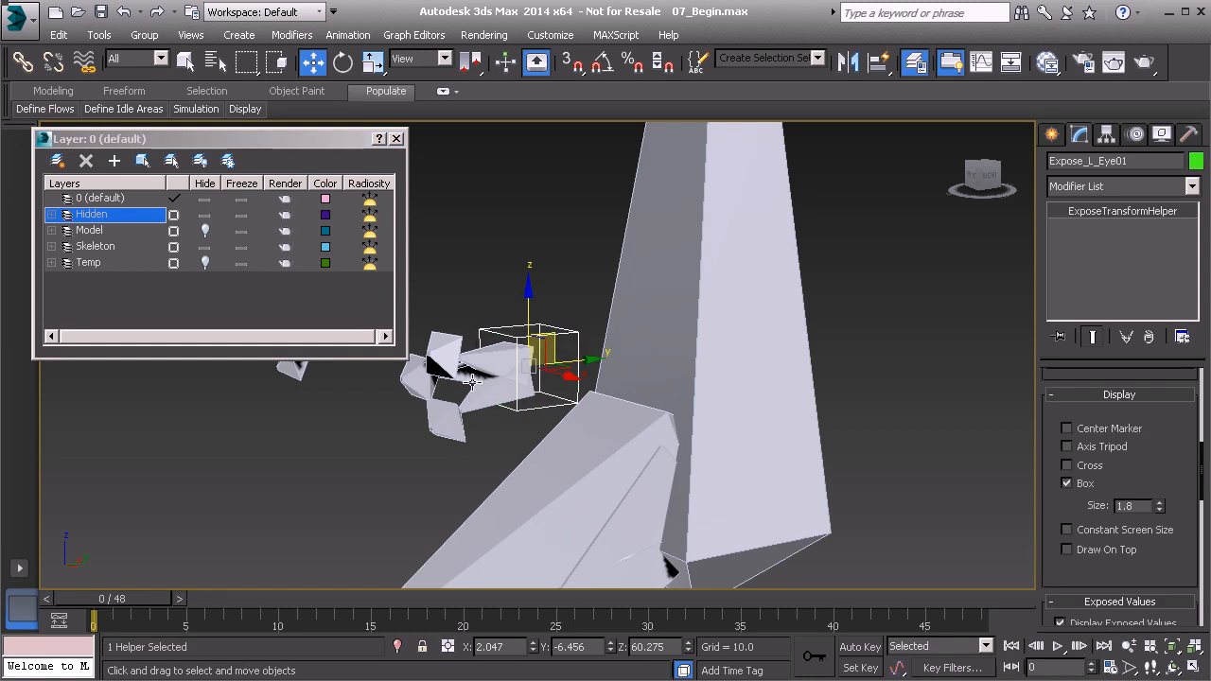
click(499, 353)
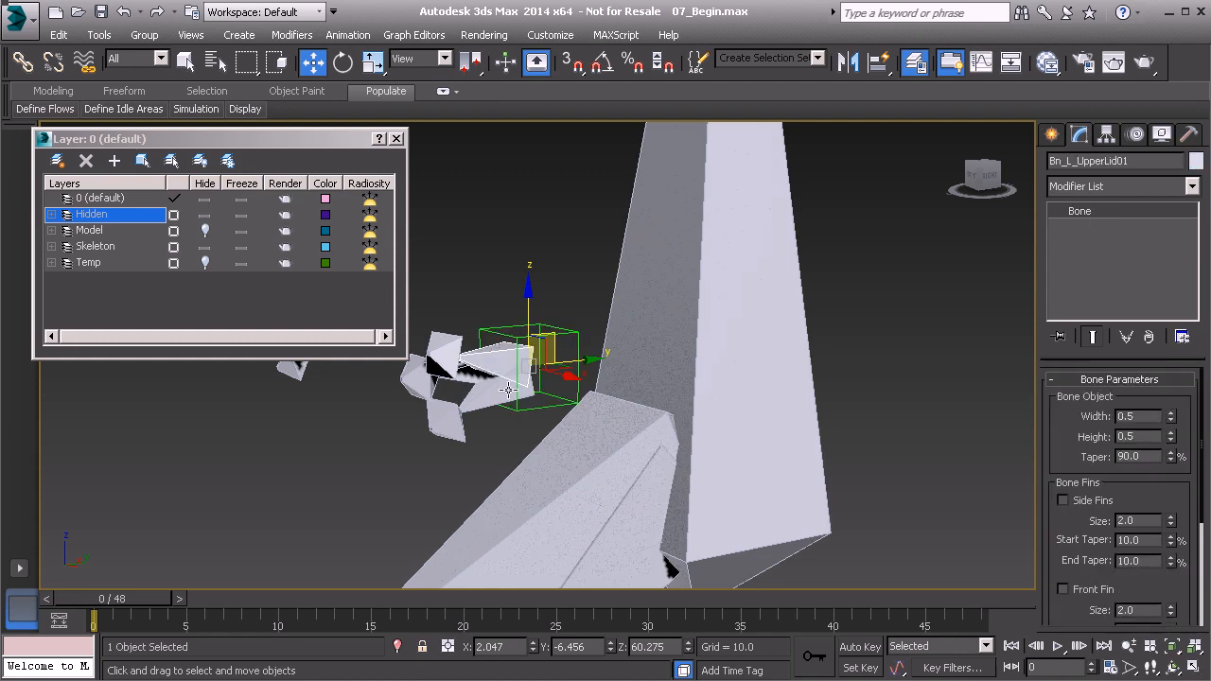
click(503, 400)
alt+middle_drag(504, 400, 562, 402)
click(452, 365)
Try rotating the left eye and eyelid bones about their gimbal axes, undoing the last rotation
key(e)
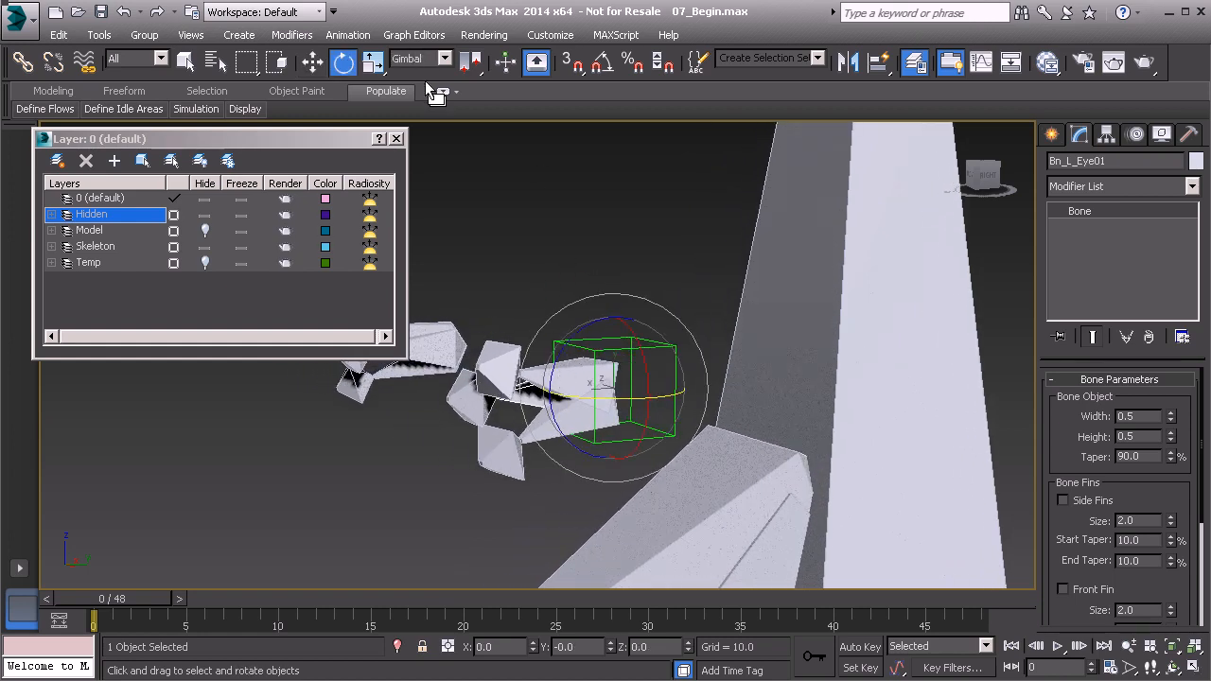
drag(585, 299, 560, 314)
right_click(560, 314)
click(530, 288)
click(554, 369)
click(563, 408)
drag(567, 363, 565, 342)
key(ctrl+z)
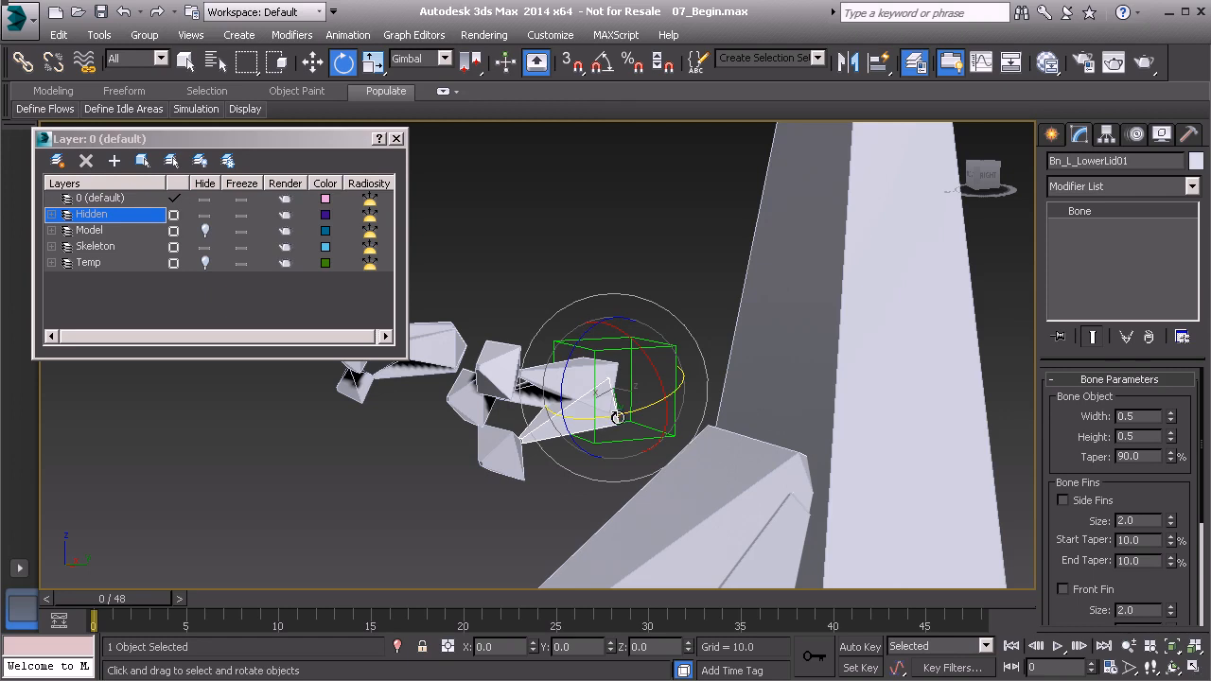
Compare the gimbal rotation axes of the left upper-lid and lower-lid bones with the helper's orientation
click(537, 397)
drag(589, 409, 561, 388)
click(535, 375)
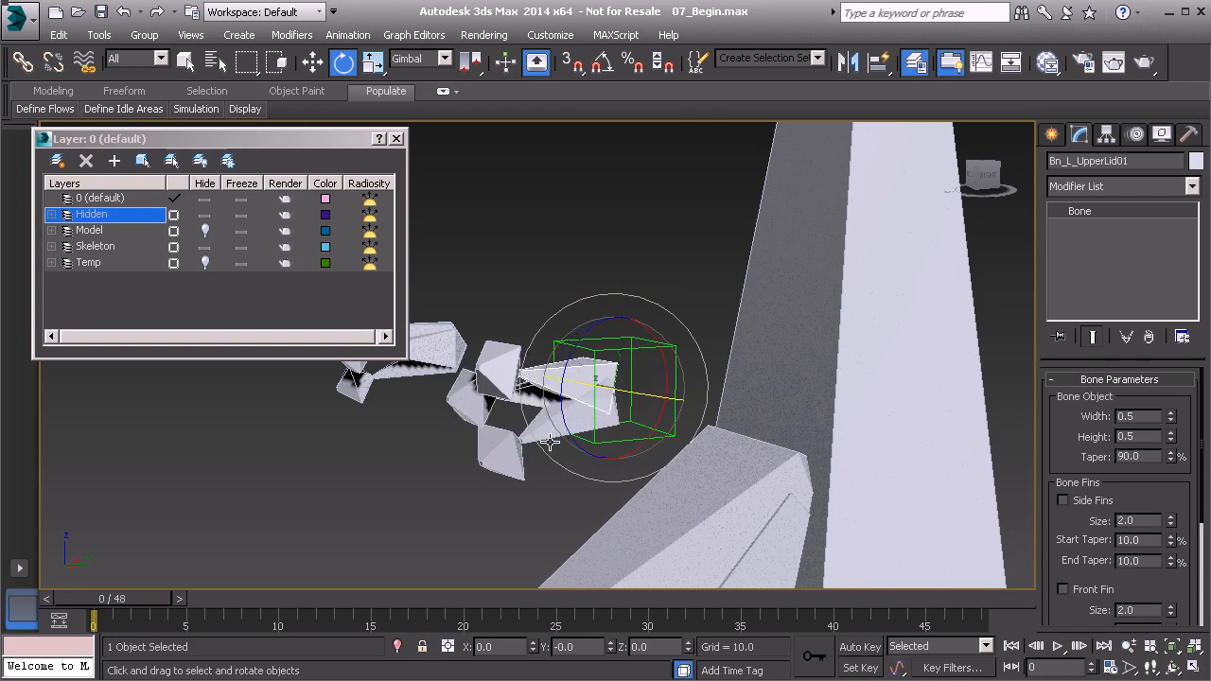
drag(575, 420, 603, 417)
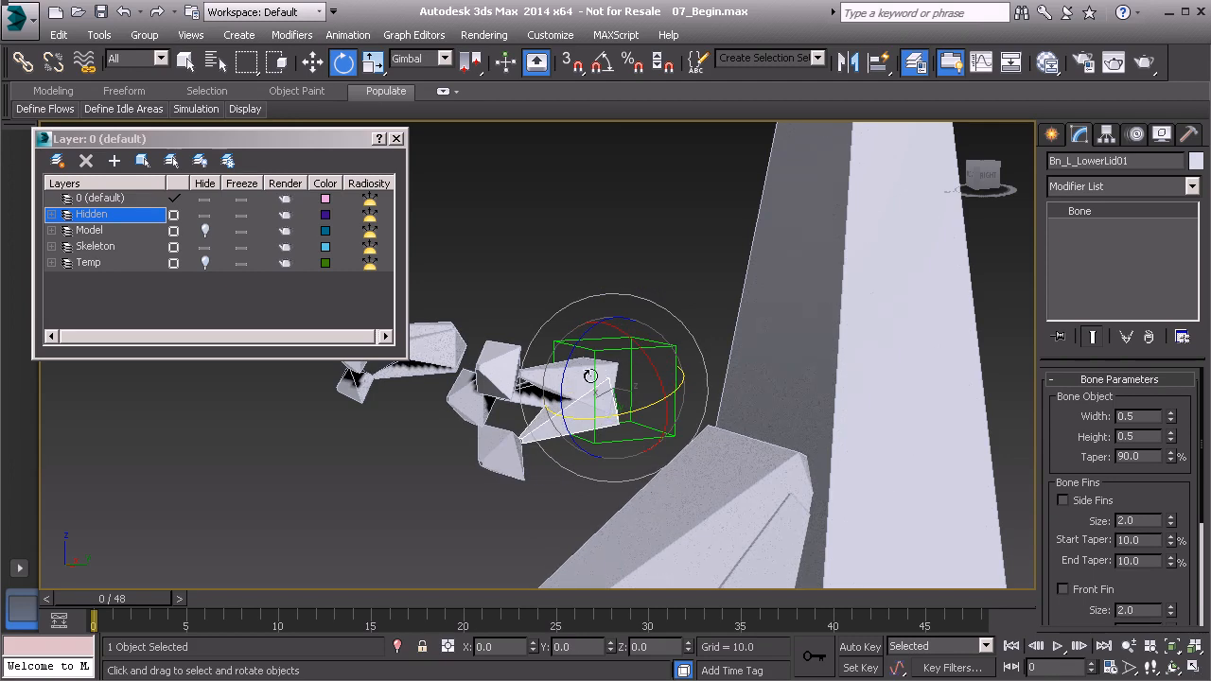
alt+middle_drag(610, 388, 595, 382)
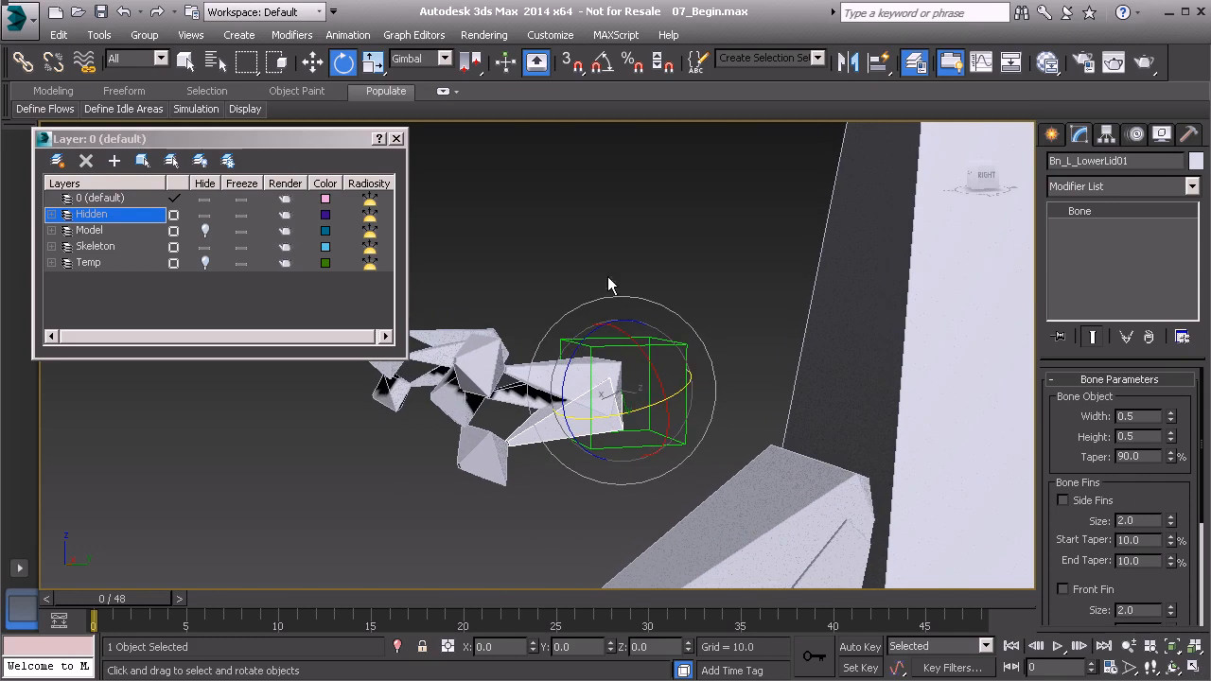
alt+middle_drag(581, 303, 585, 309)
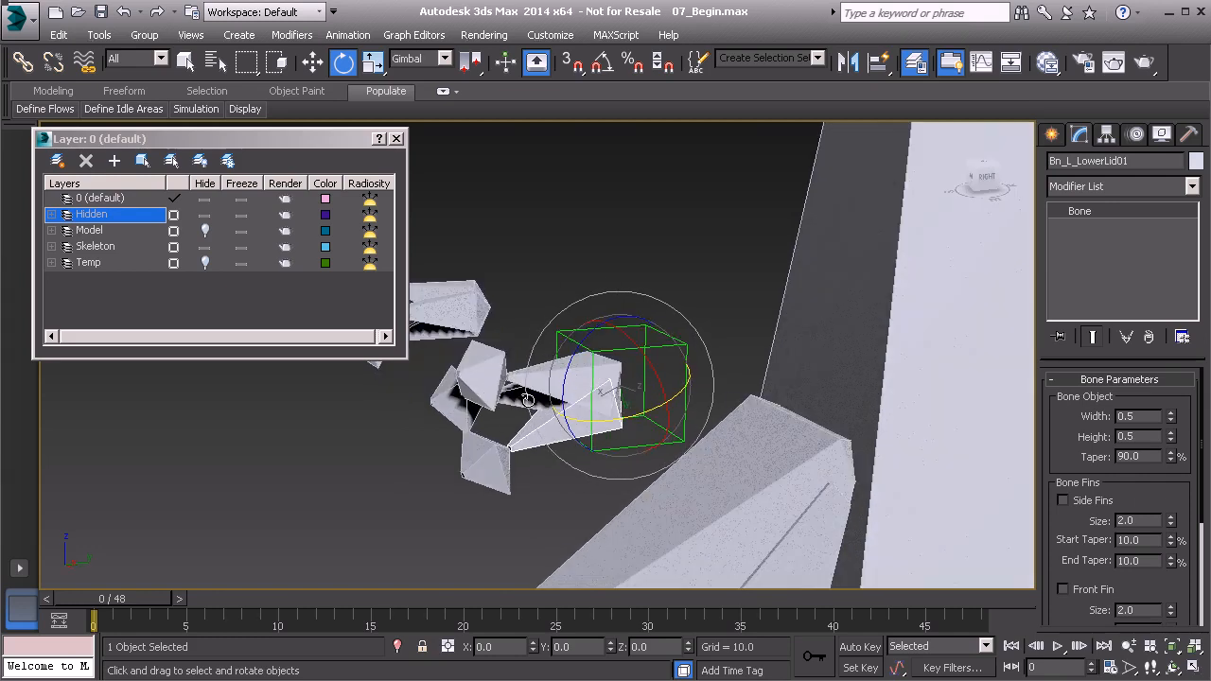
Clone the left eye helper as a copy named Expose_R_Eye01
click(577, 342)
alt+middle_drag(524, 333, 641, 440)
middle_drag(490, 310, 623, 376)
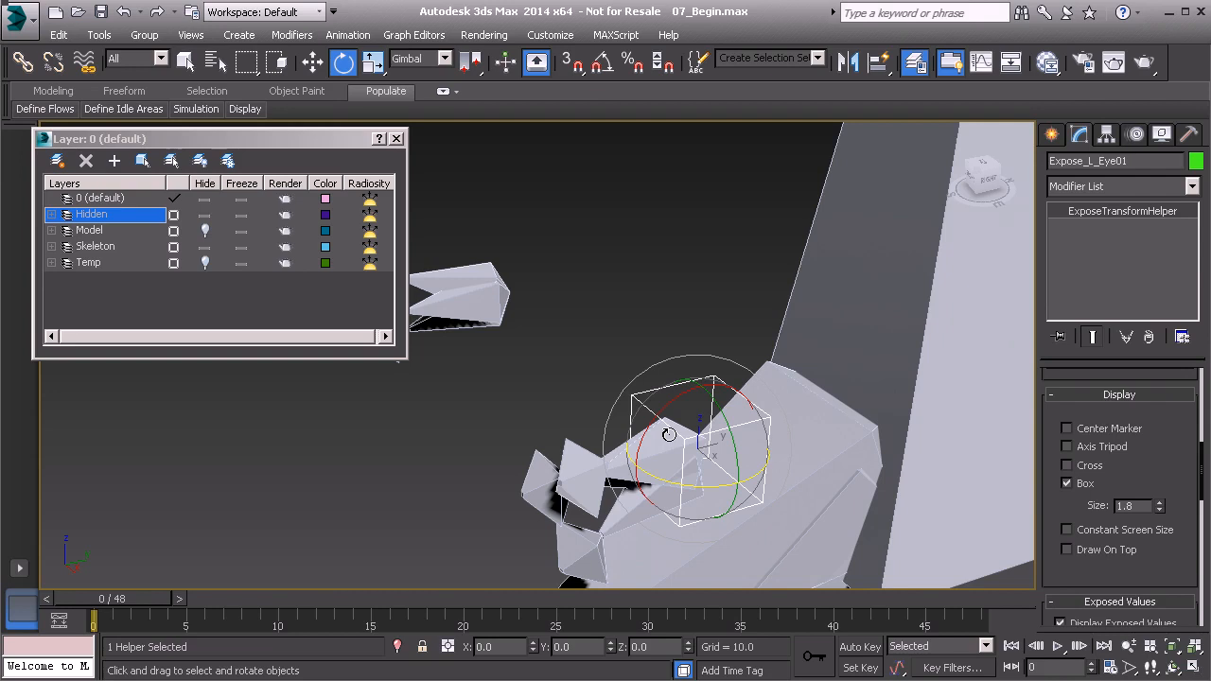
alt+middle_drag(629, 415, 604, 415)
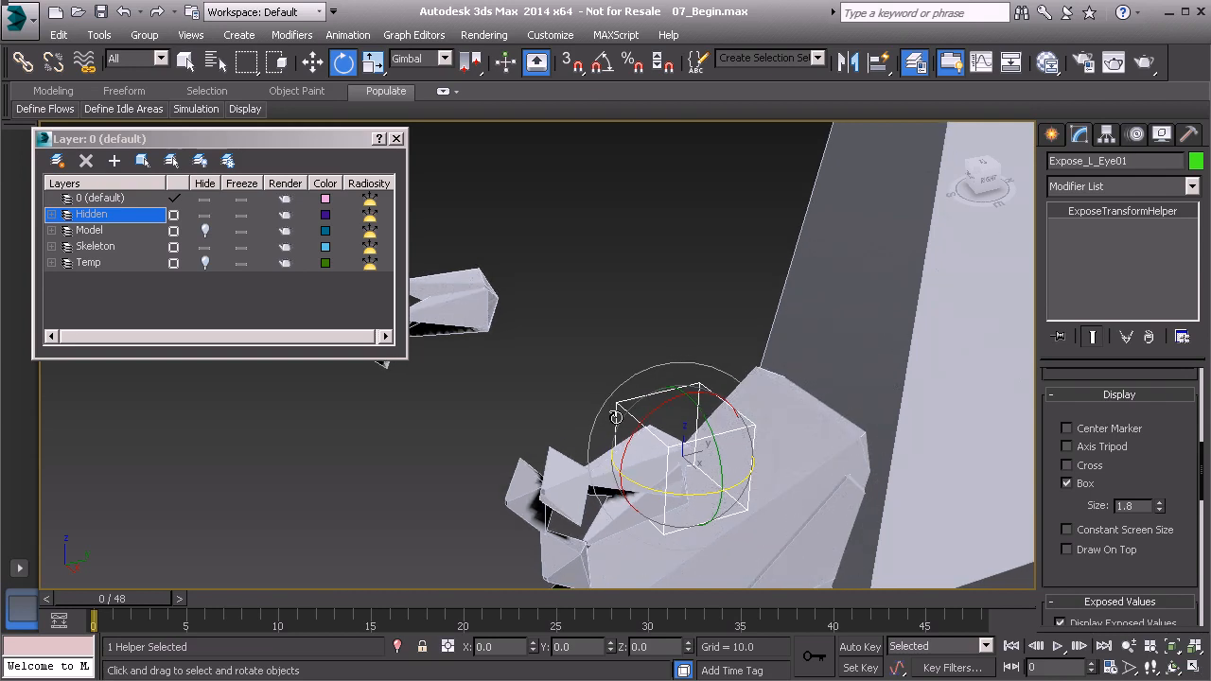
key(ctrl+v)
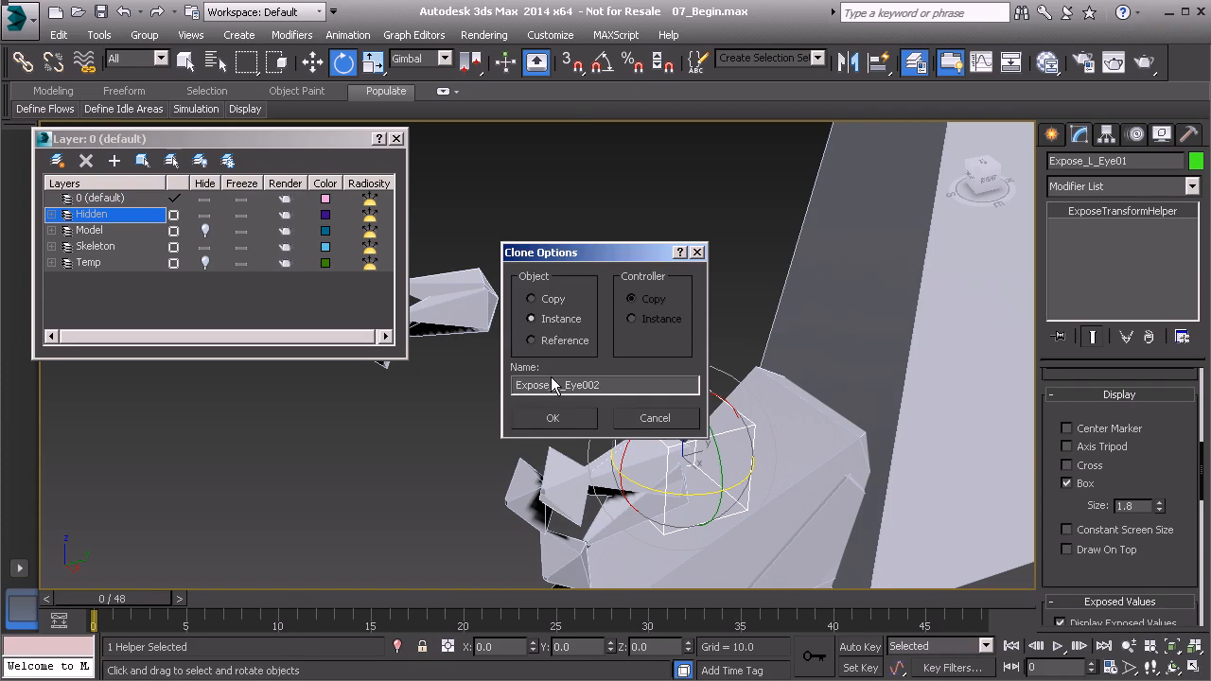
text(R)
click(552, 299)
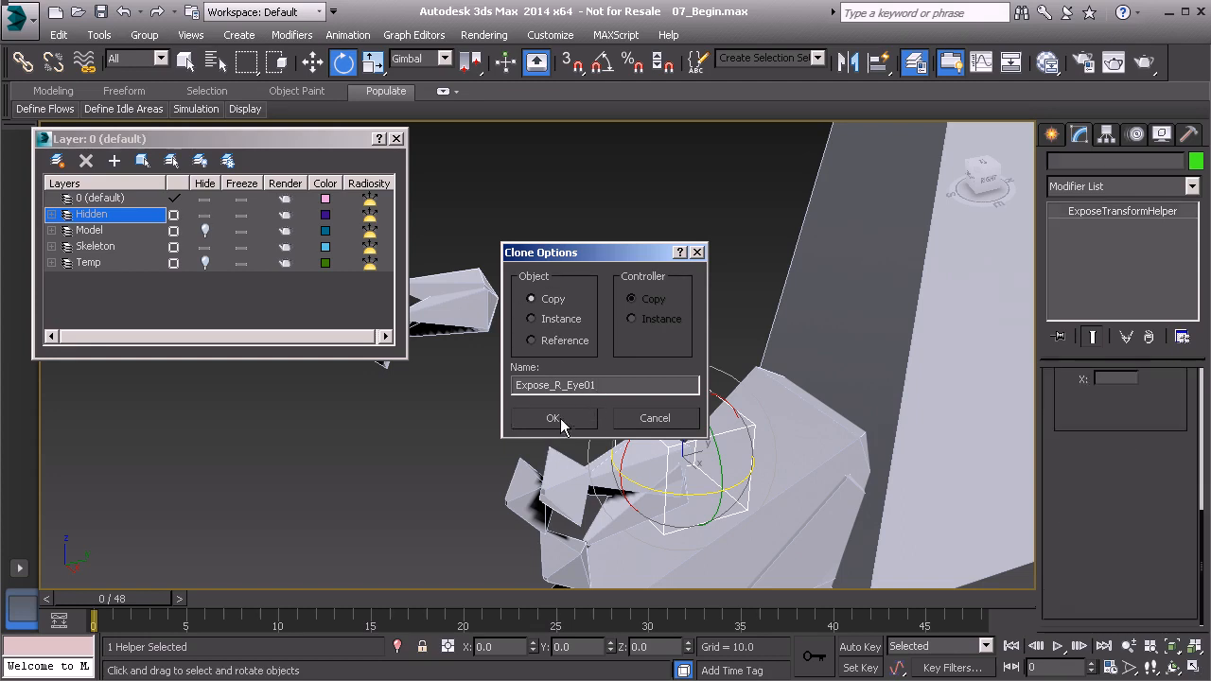
click(553, 418)
Align the Expose_R_Eye01 helper to the base of the right eye bones
alt+middle_drag(507, 406, 607, 425)
key(alt+a)
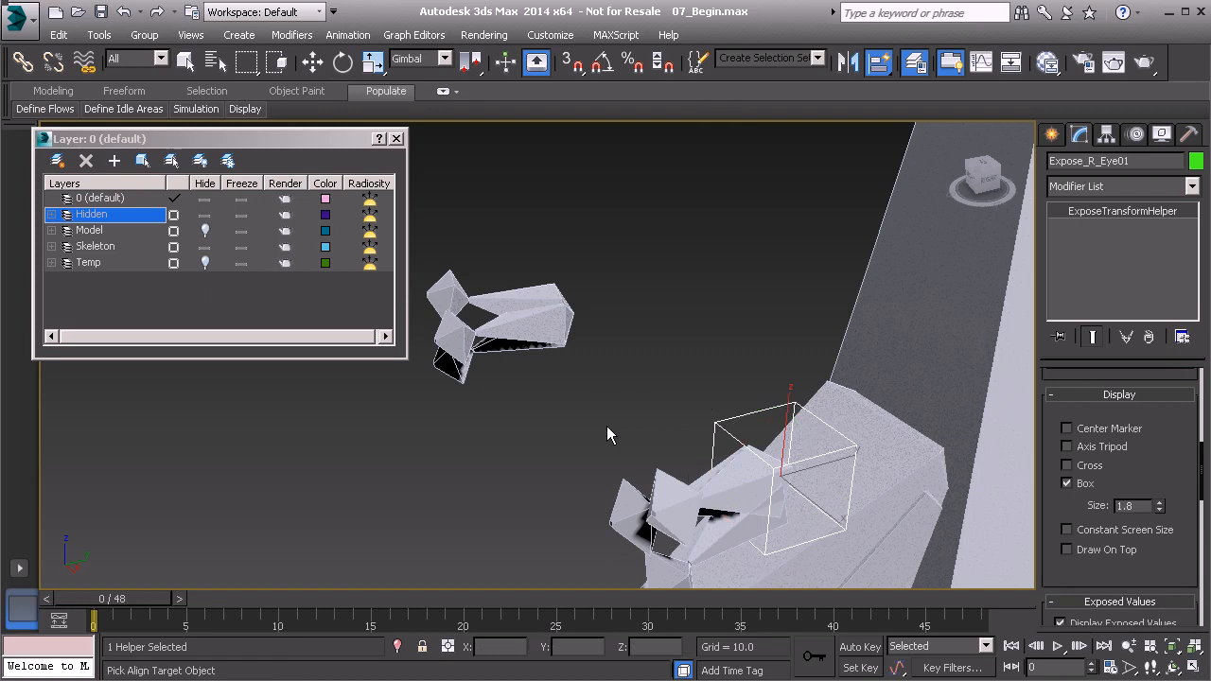
click(561, 321)
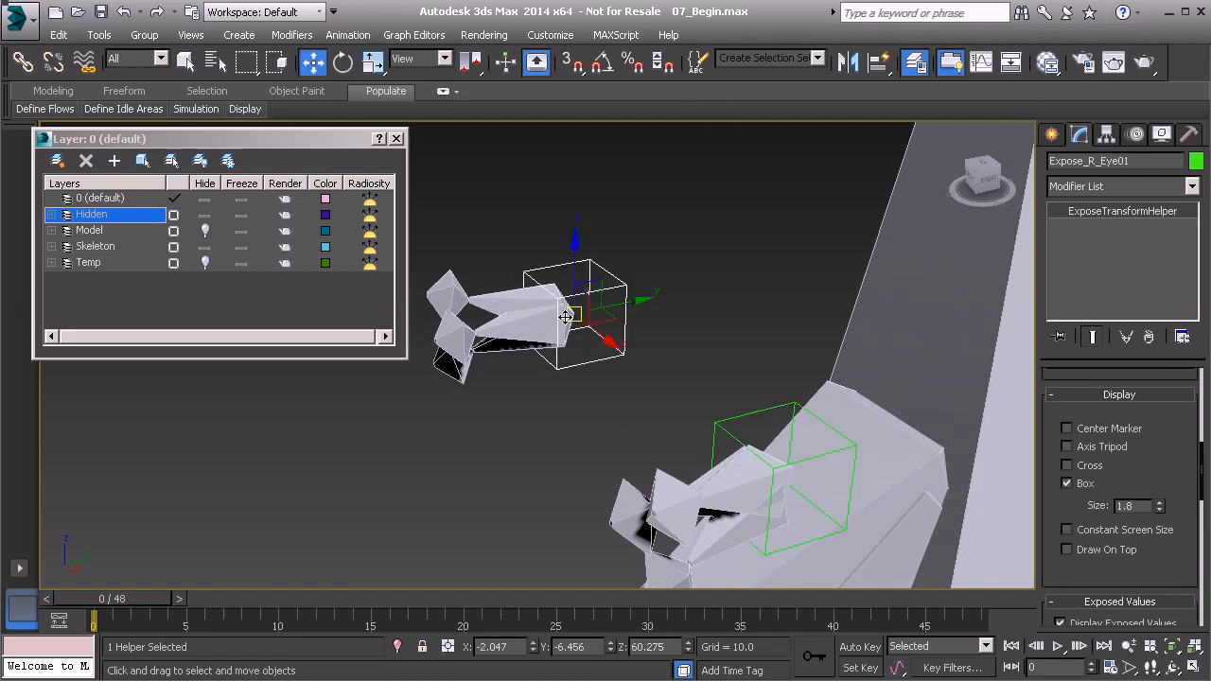
key(w)
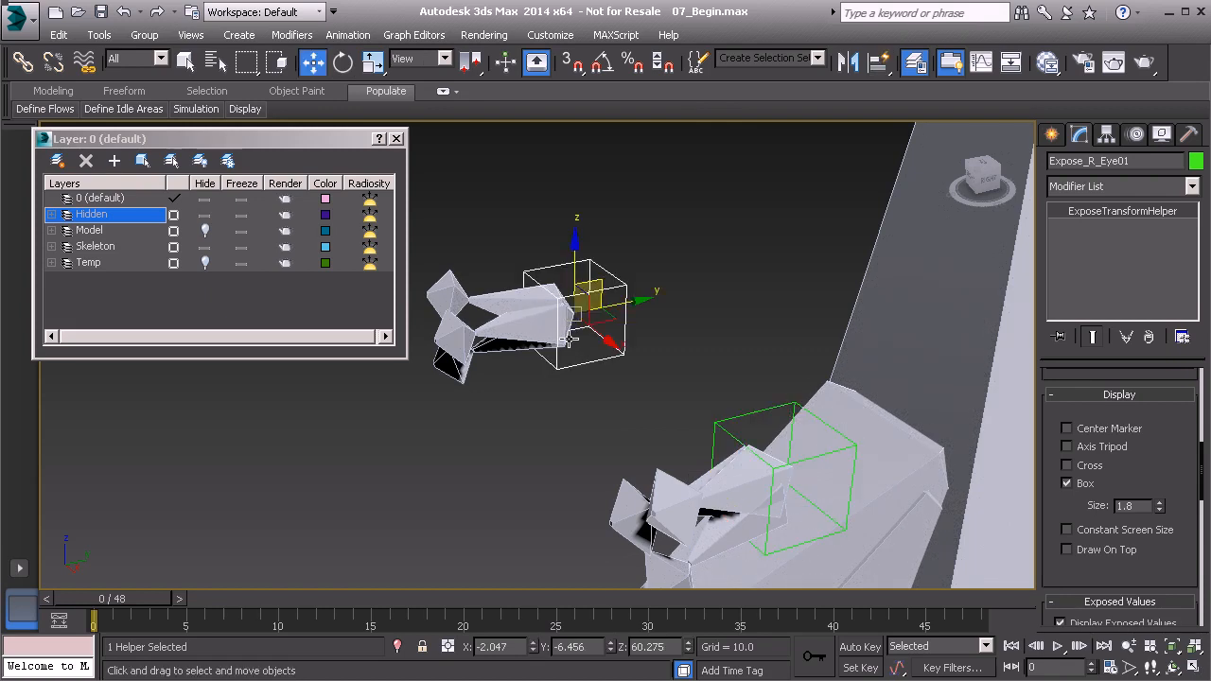
Assign the left eye bone Bn_L_Eye01 as the Expose Node of the Expose_L_Eye01 helper
click(714, 364)
alt+middle_drag(714, 435, 660, 413)
scroll(659, 413, up, 3)
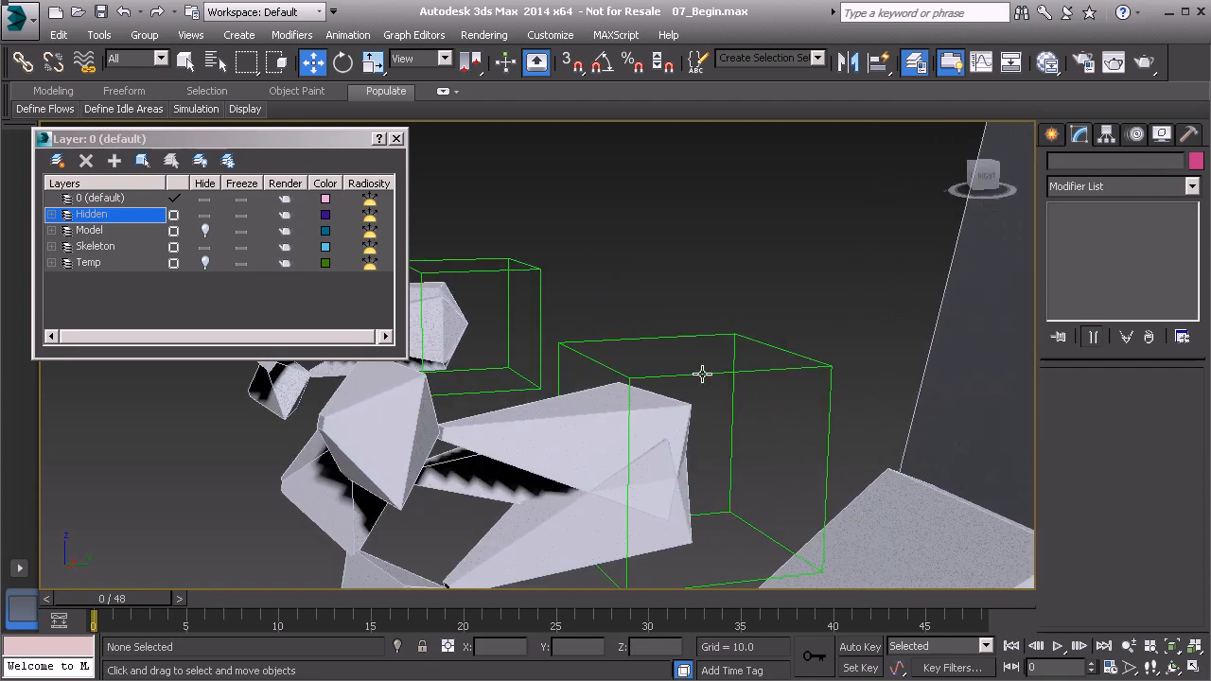
click(703, 377)
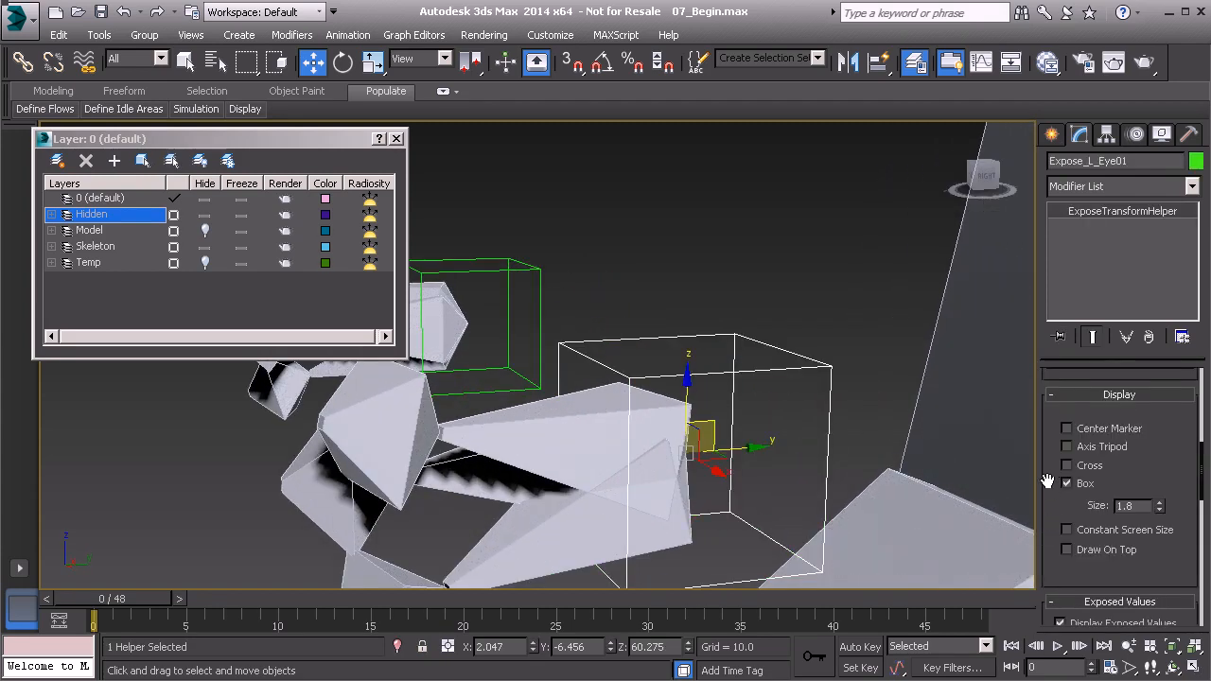
drag(1046, 469, 1046, 667)
drag(1040, 418, 1060, 567)
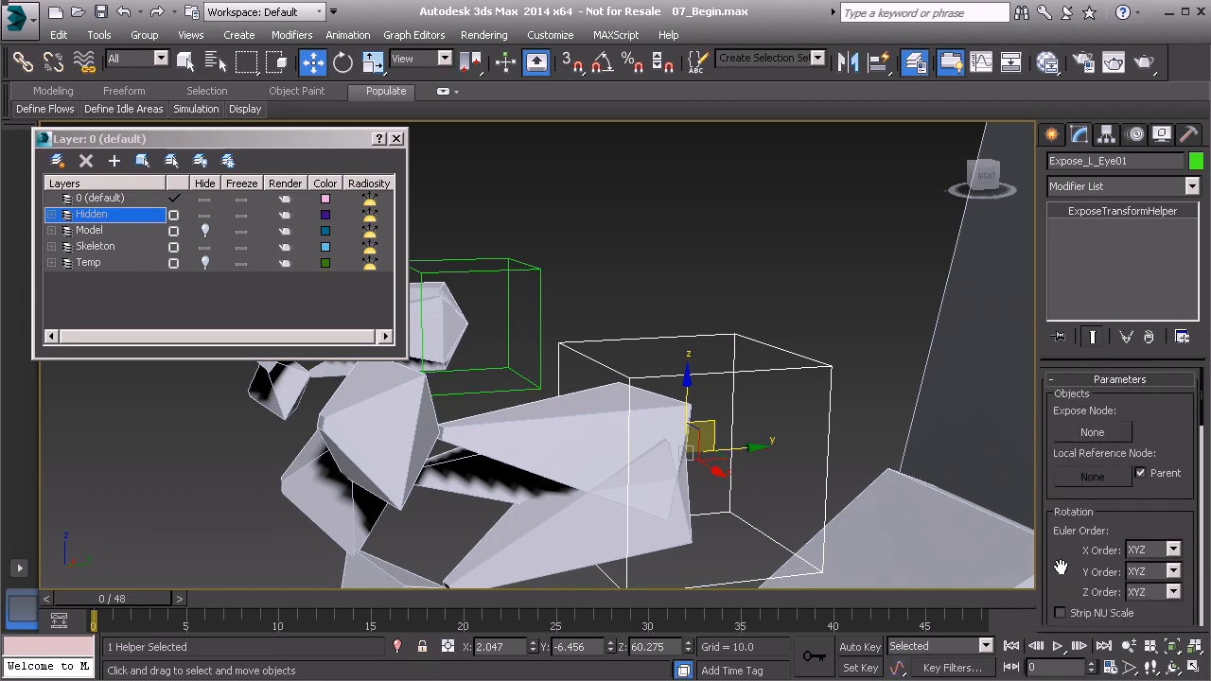
click(1095, 432)
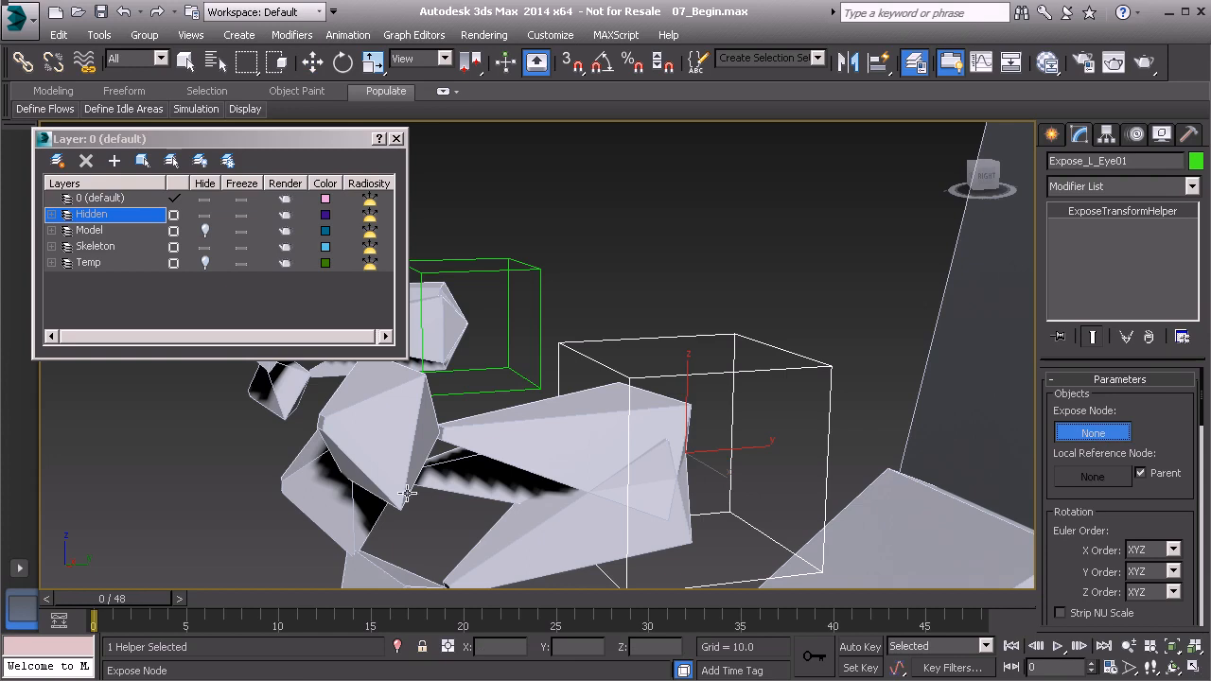
click(470, 480)
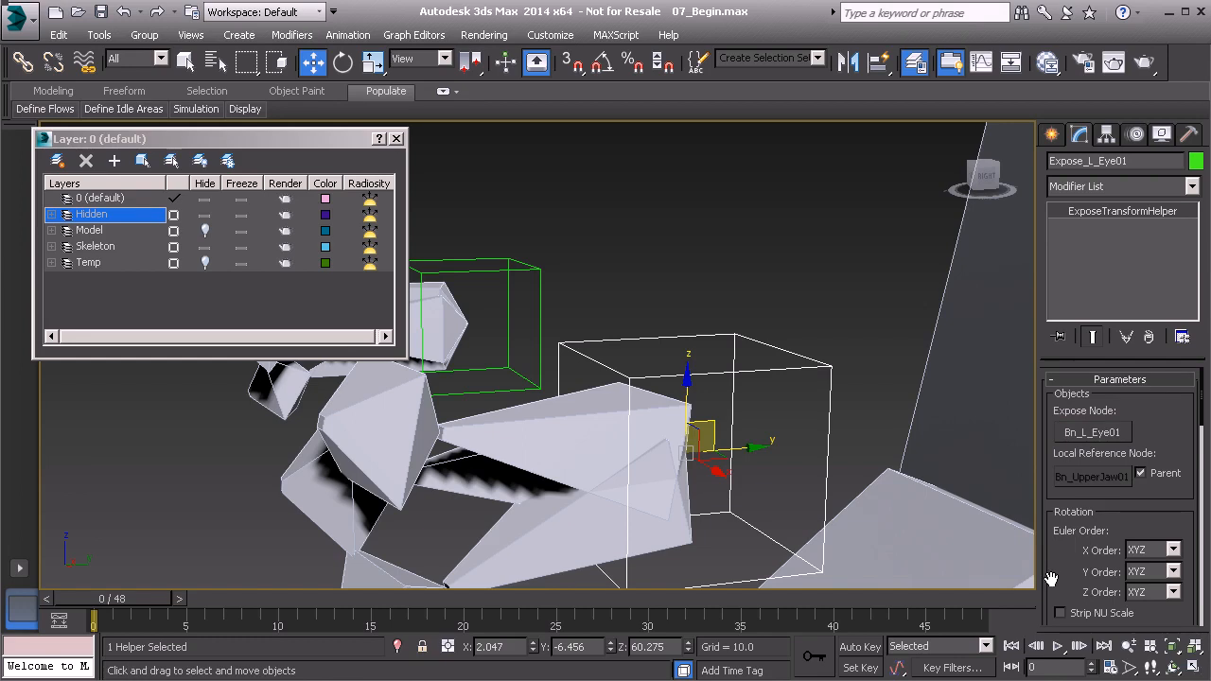
Review the local reference node, Euler order and exposed Euler angles of the Expose_L_Eye01 helper
drag(1051, 578, 1050, 548)
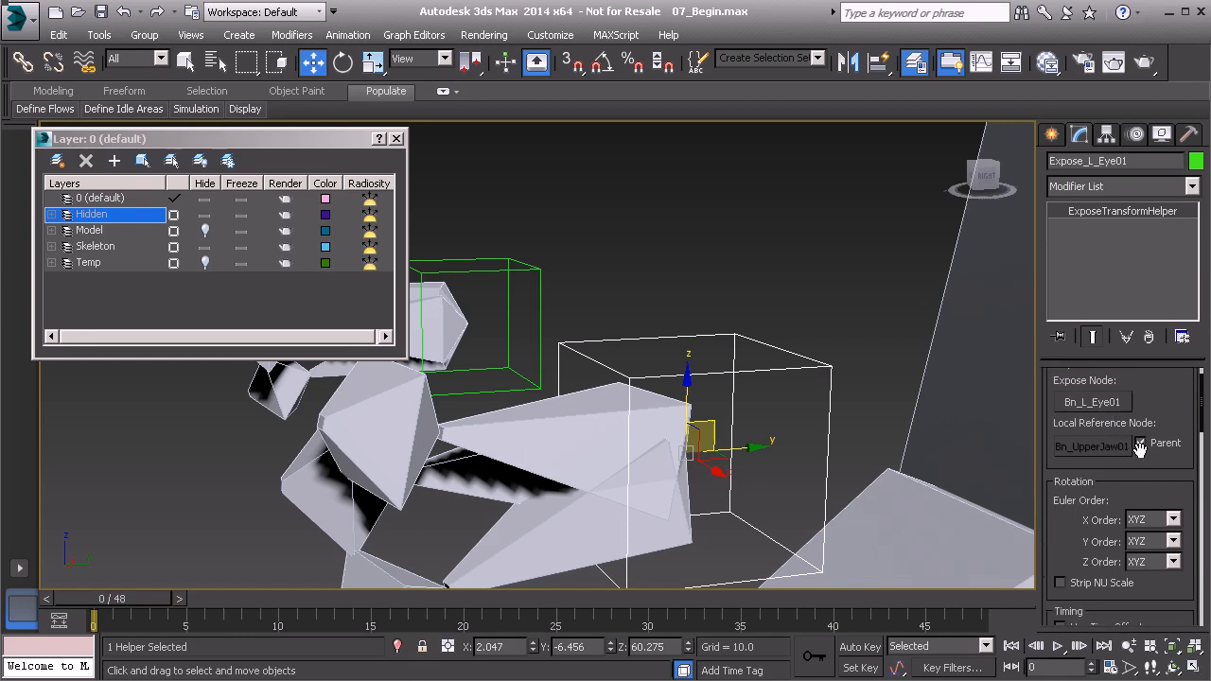
drag(1056, 551, 1044, 416)
scroll(1056, 551, down, 3)
scroll(1050, 440, down, 3)
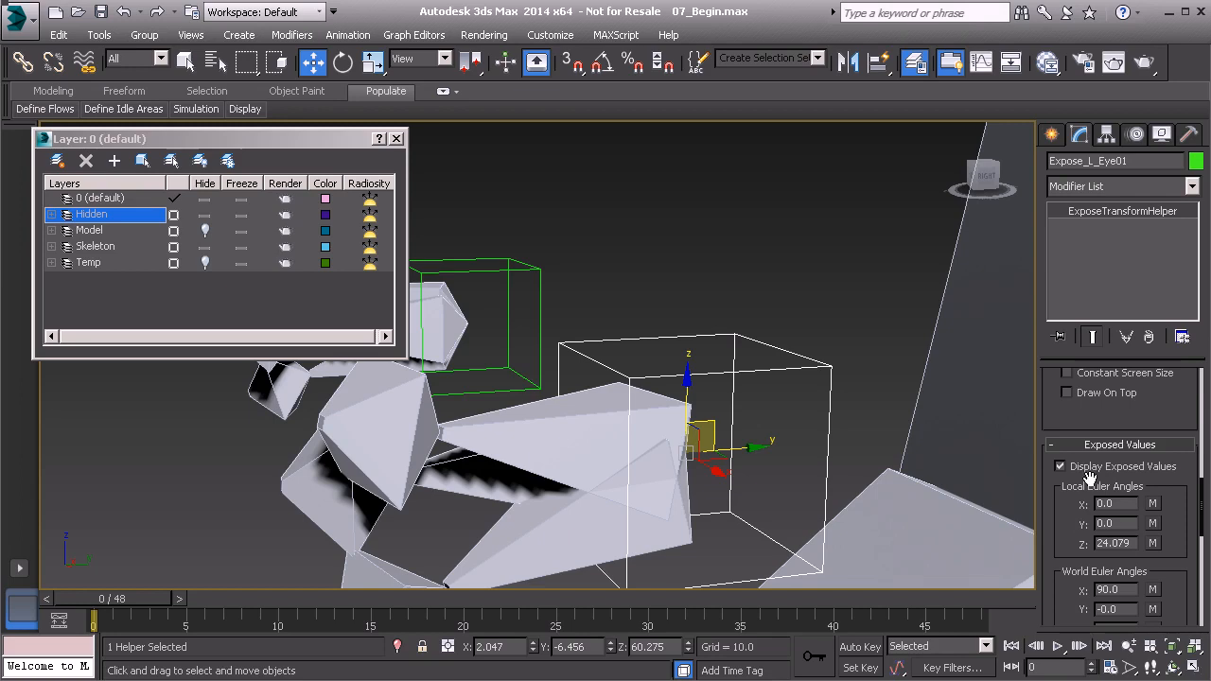
drag(1071, 596, 1064, 541)
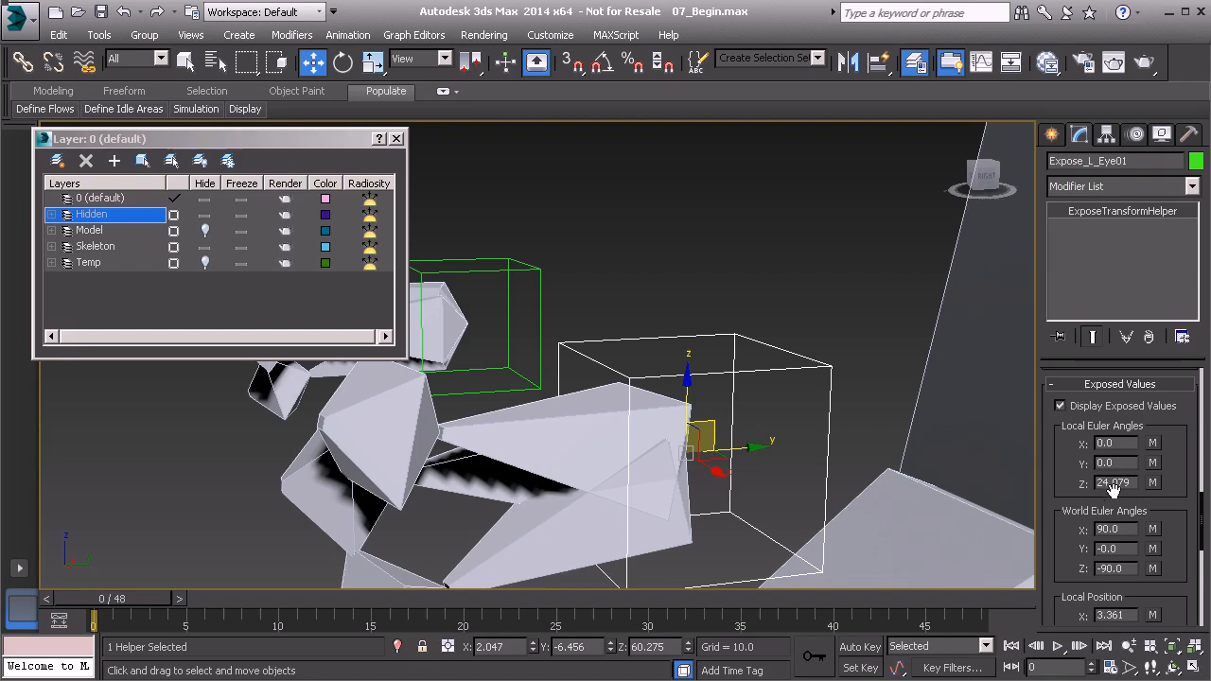
scroll(573, 374, down, 4)
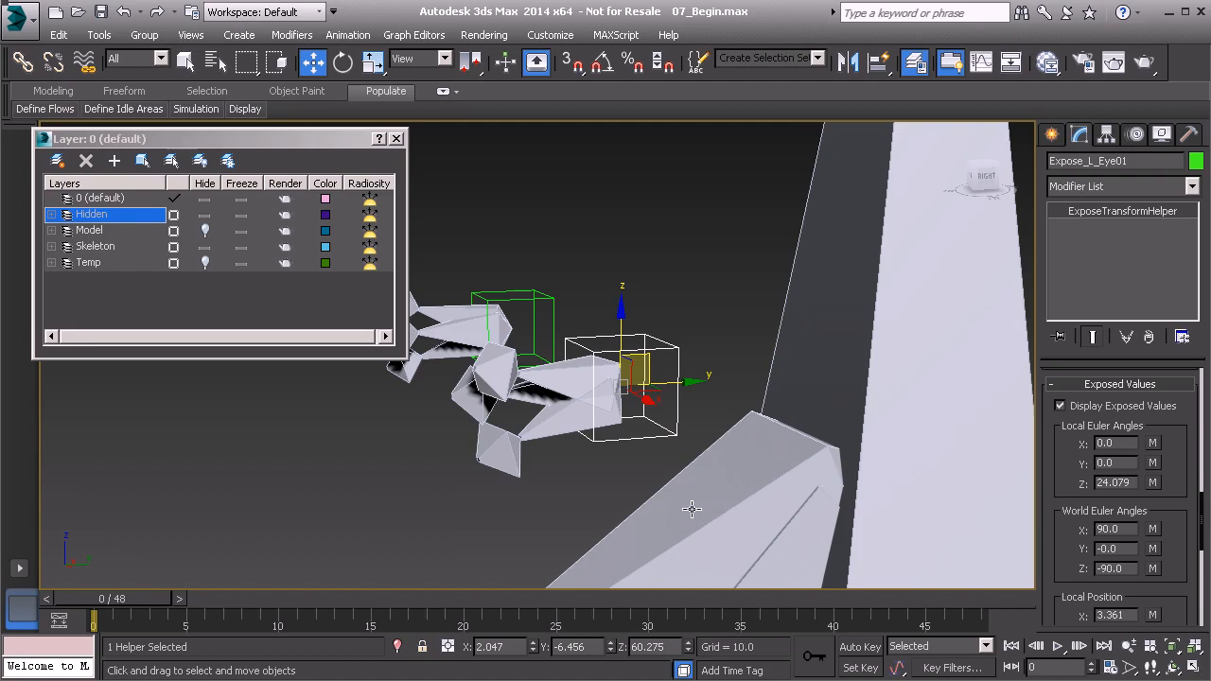
scroll(700, 482, down, 5)
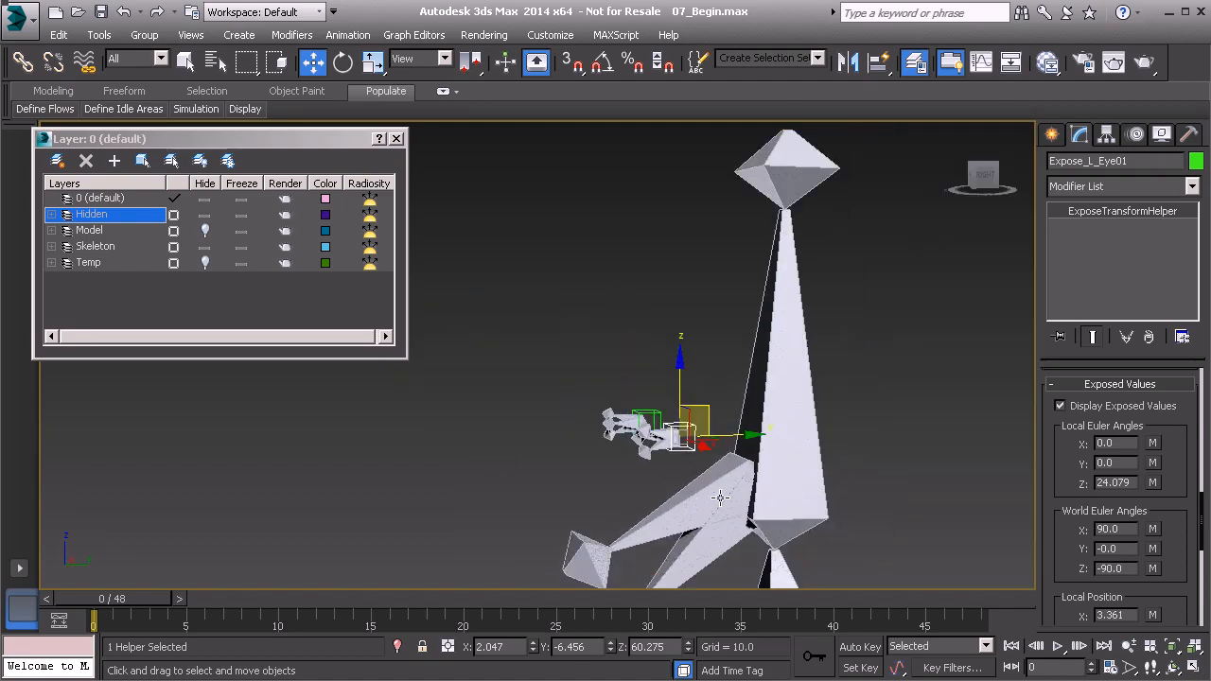
scroll(721, 487, up, 3)
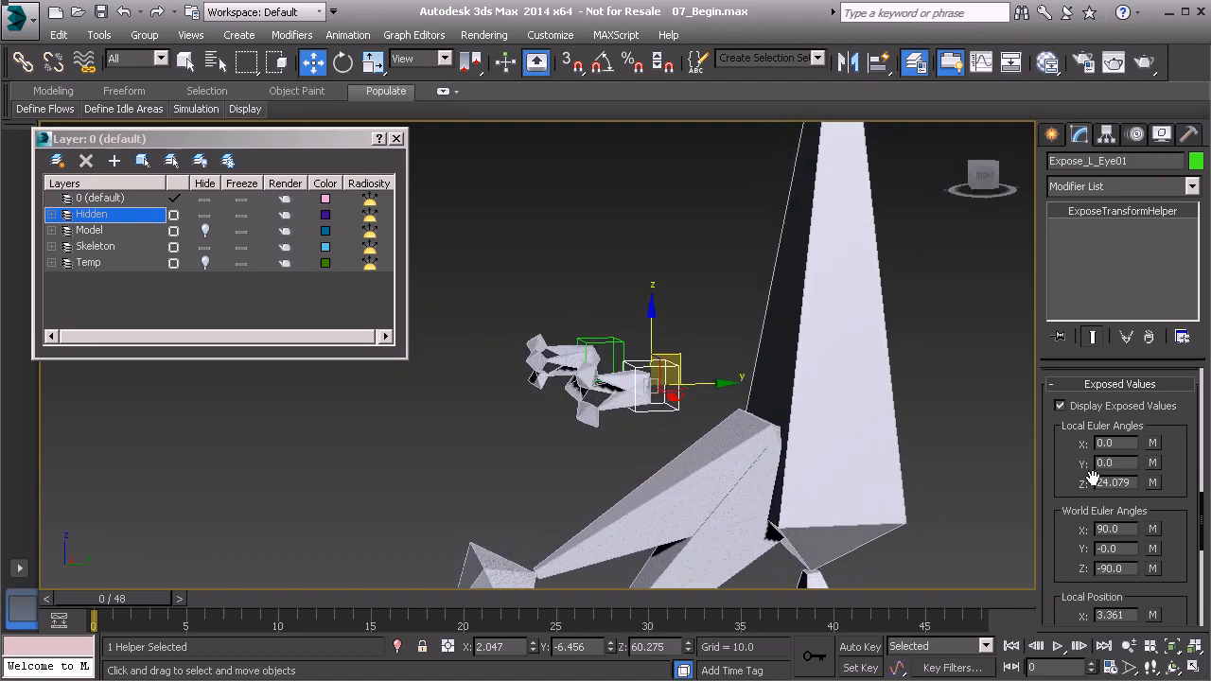
Create a Point helper with a cross display in open space below the eye bones
middle_drag(690, 438, 646, 478)
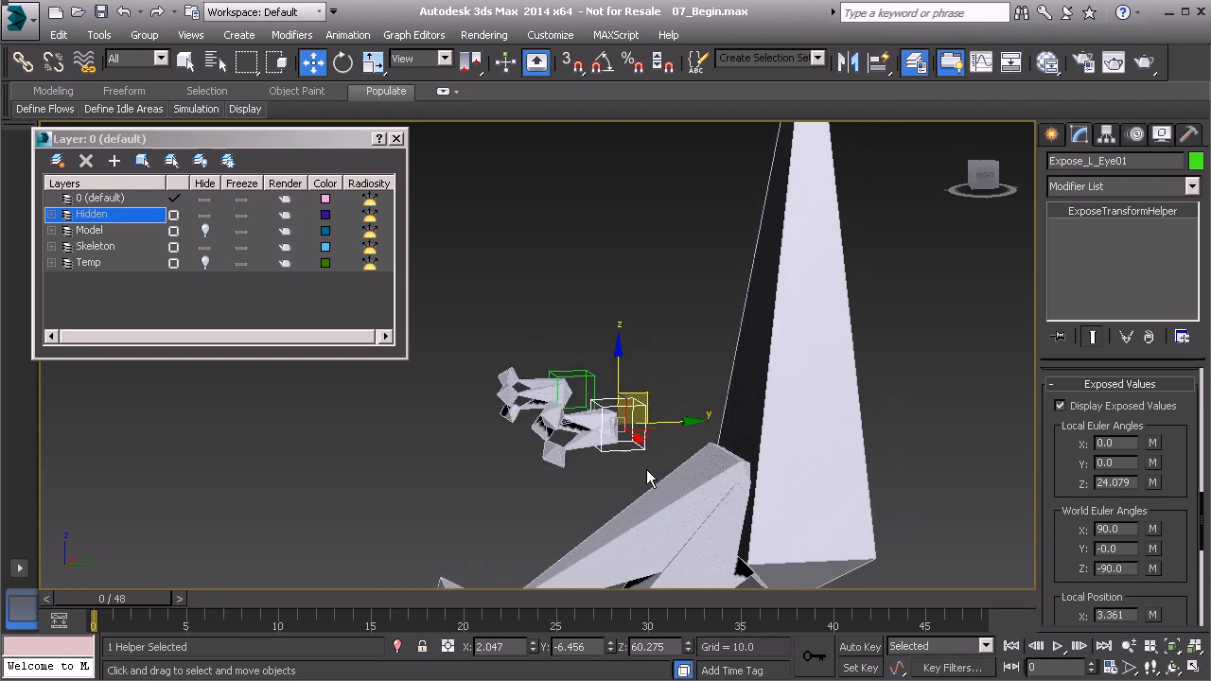
click(1050, 135)
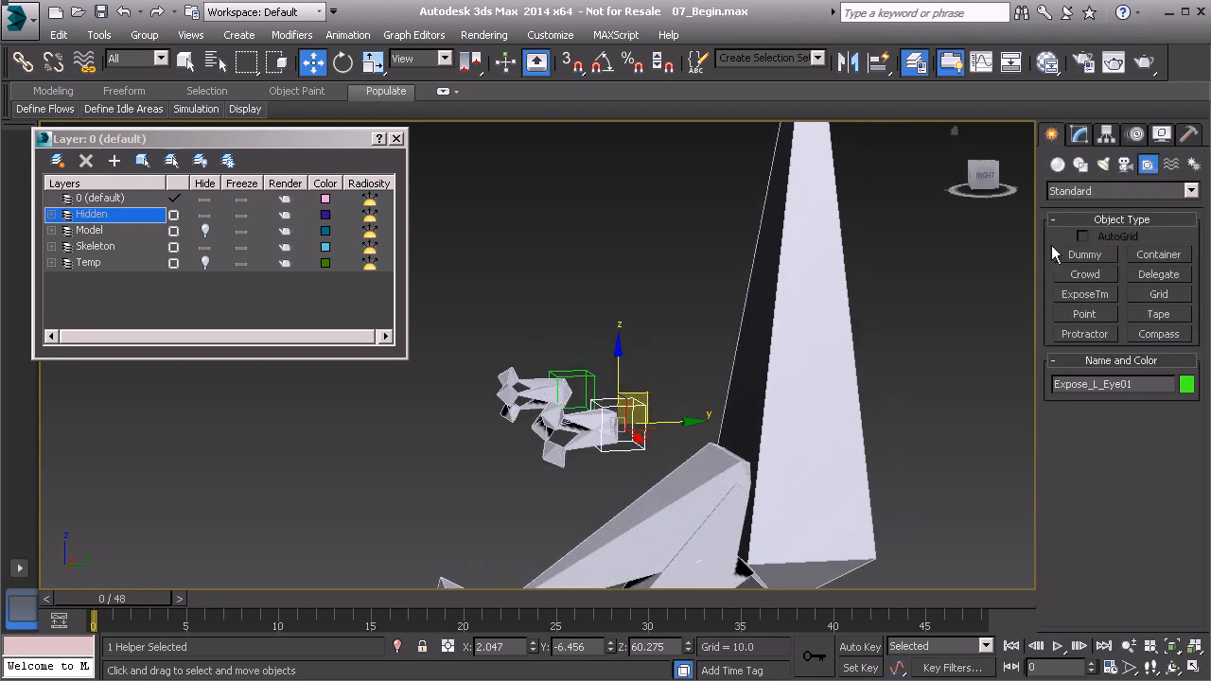
click(1085, 314)
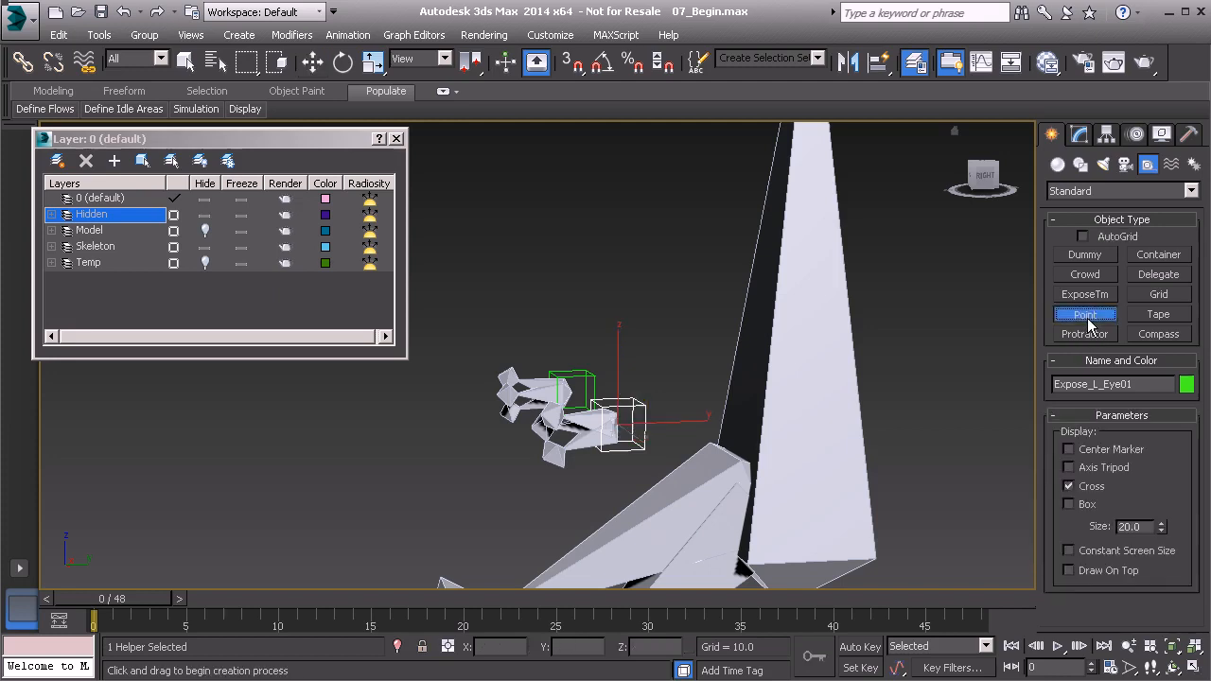
click(457, 533)
key(w)
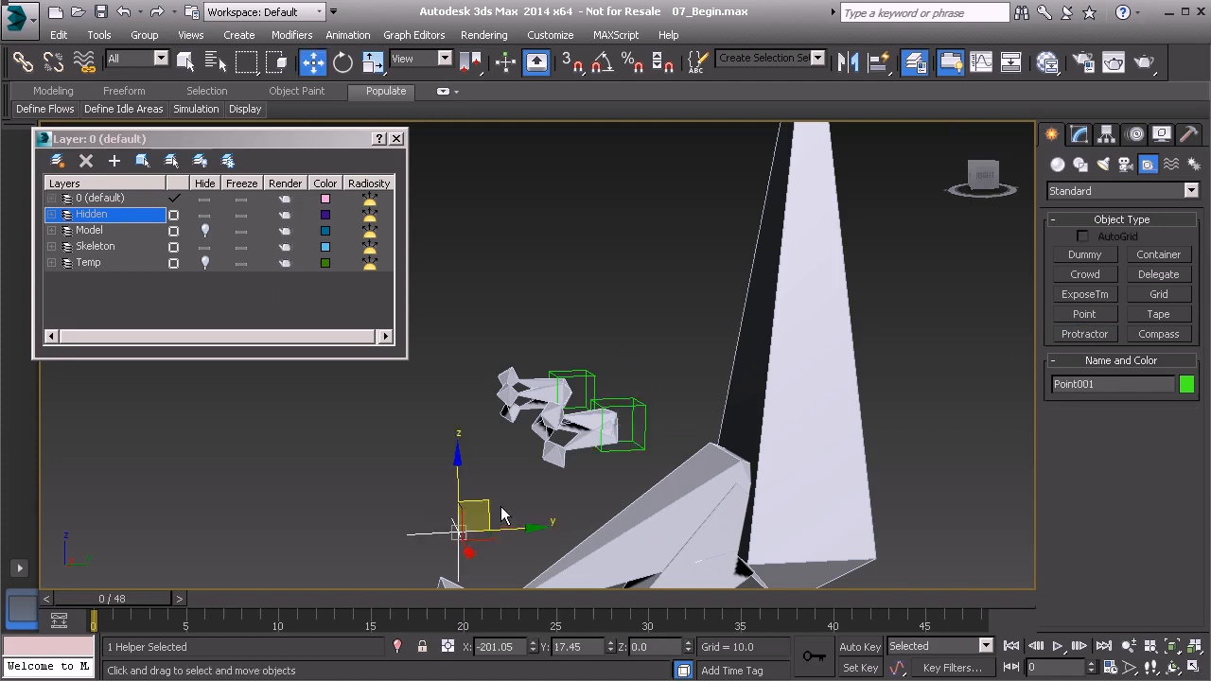
Align the point helper's position to the pivot of the left eye bone
middle_drag(520, 530, 526, 512)
scroll(528, 507, up, 3)
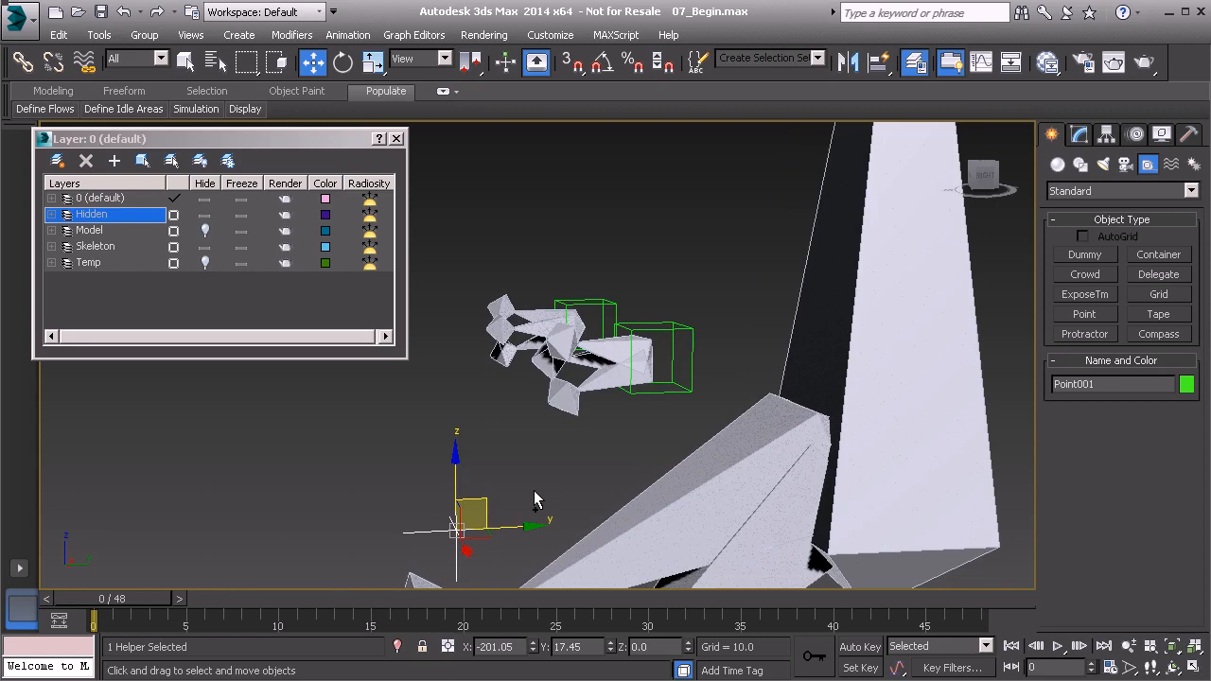
key(alt+a)
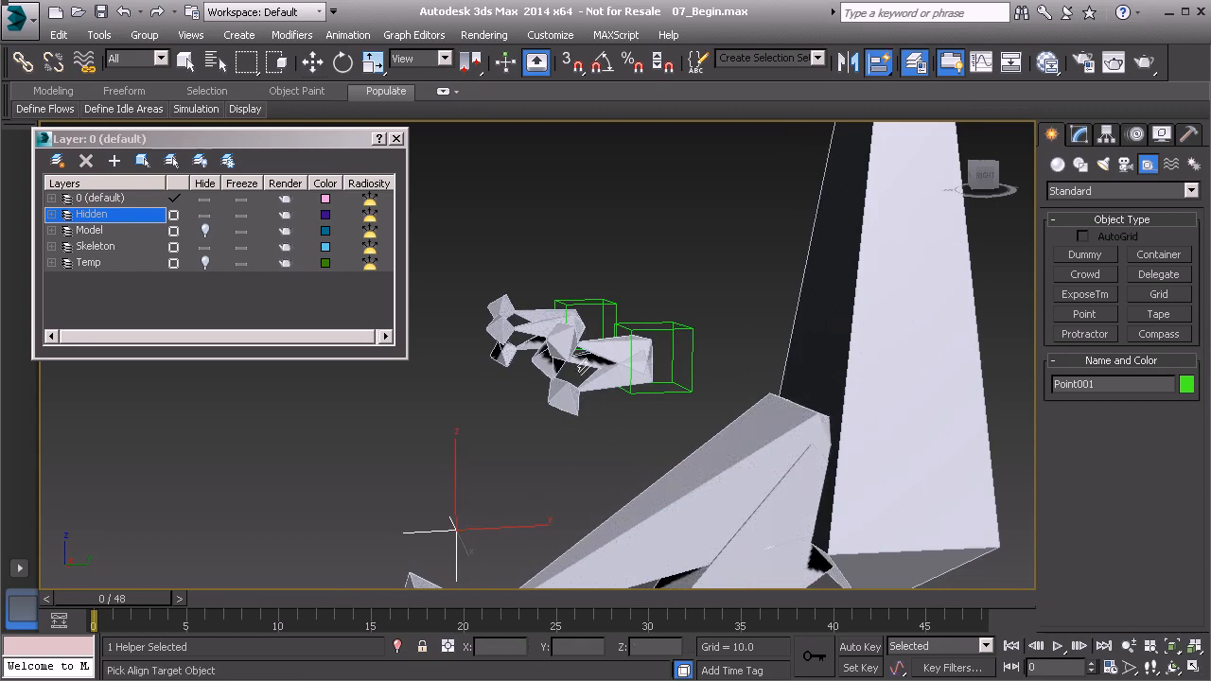
click(586, 364)
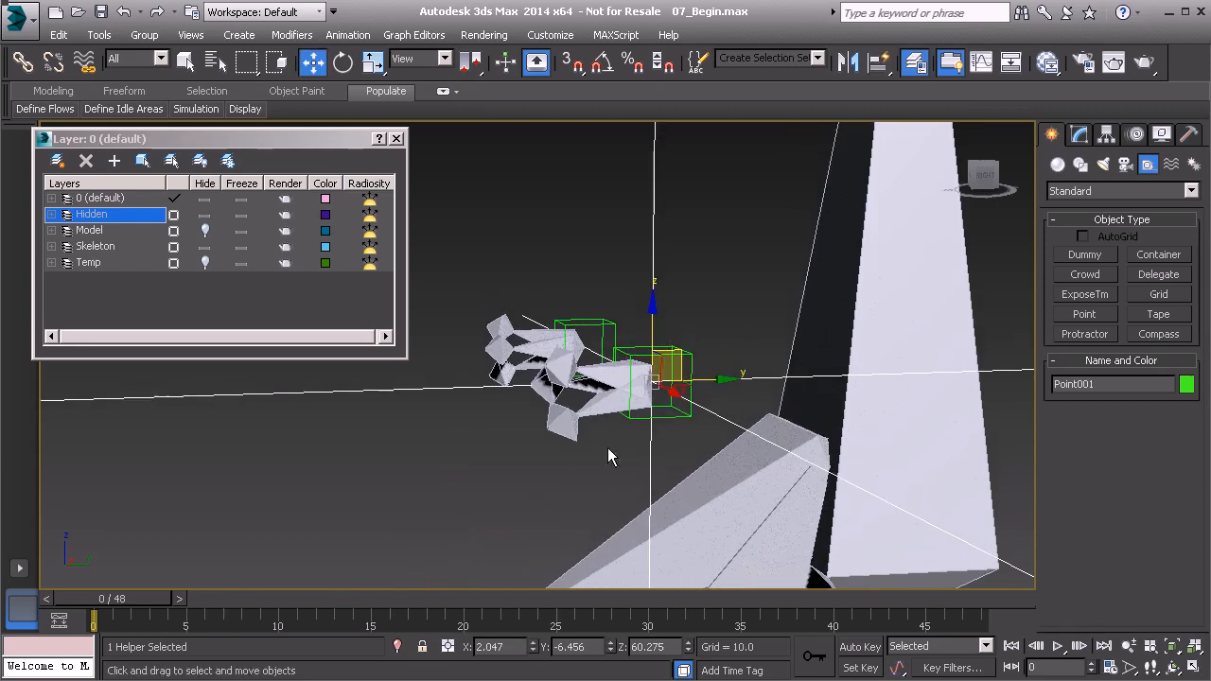
Reduce the point helper's cross size to 1.2
alt+middle_drag(743, 418, 741, 433)
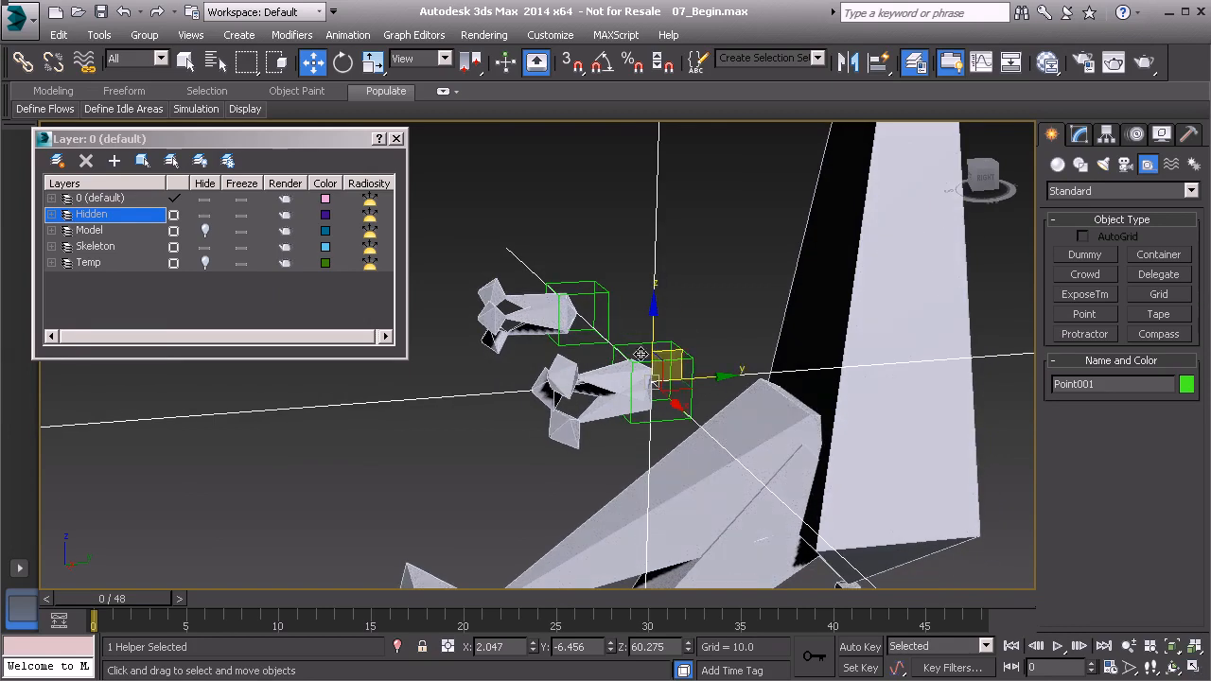
click(1083, 137)
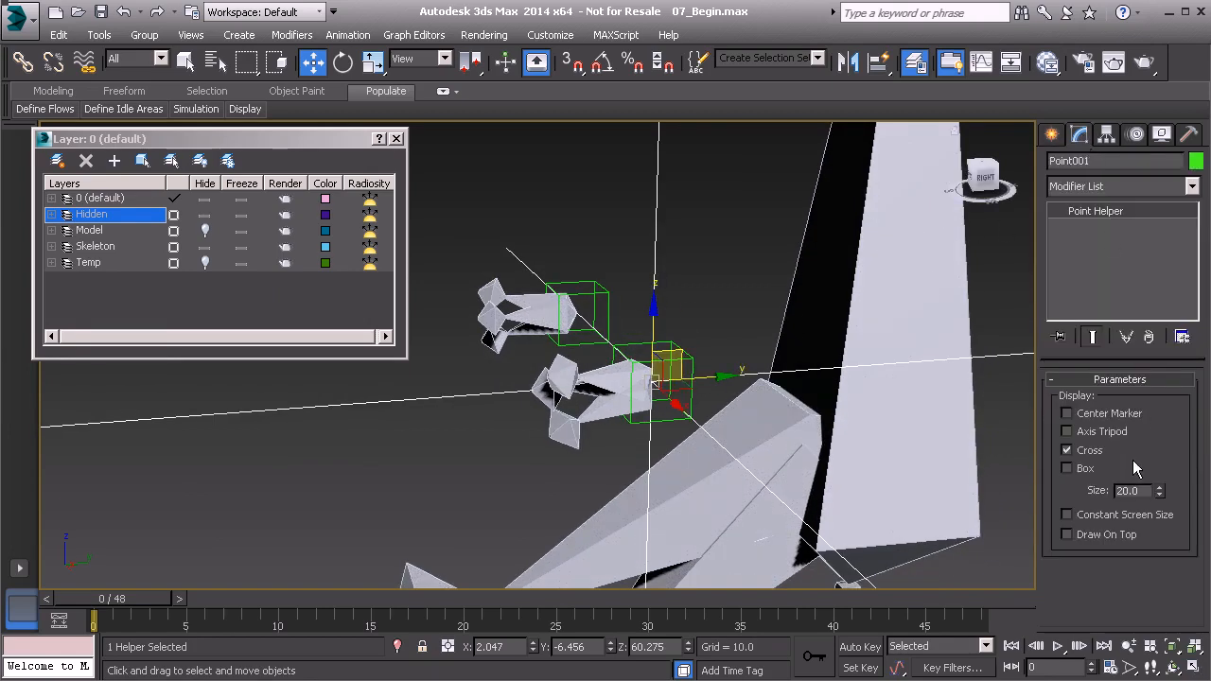
drag(1158, 494, 1154, 565)
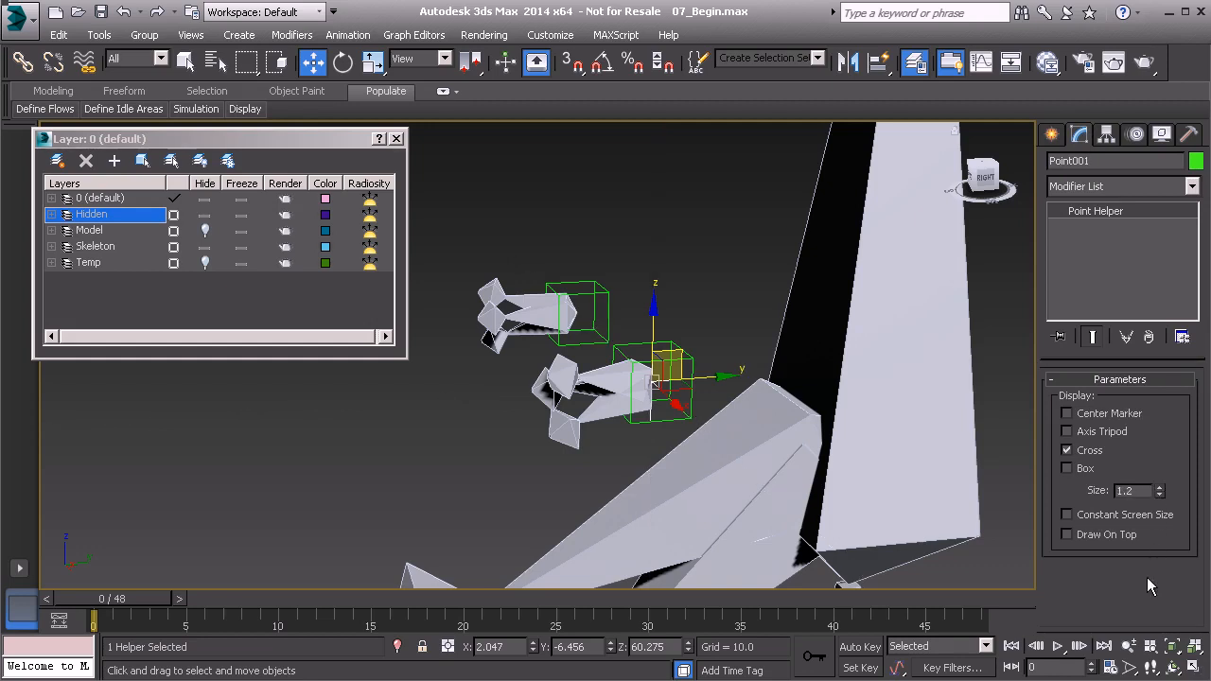
Align the point helper to Bn_L_Eye01 pivot to pivot, matching its local orientation on the X, Y and Z axes
scroll(686, 403, up, 5)
alt+middle_drag(688, 405, 642, 405)
key(alt+a)
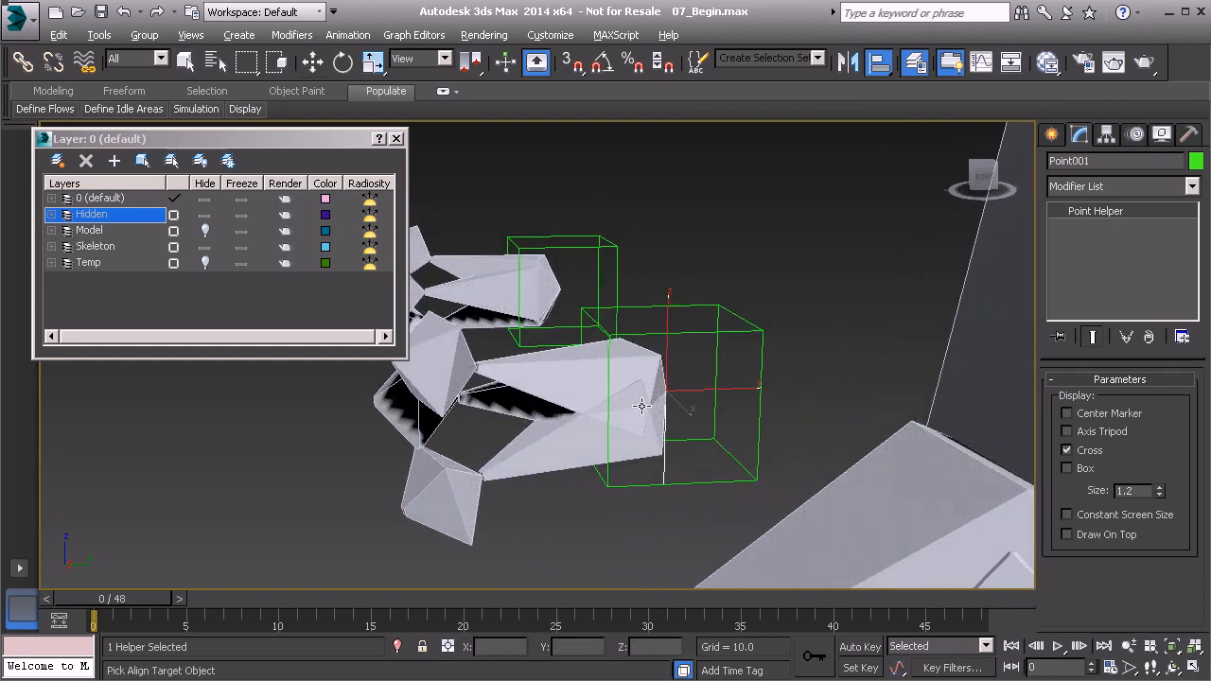
click(497, 407)
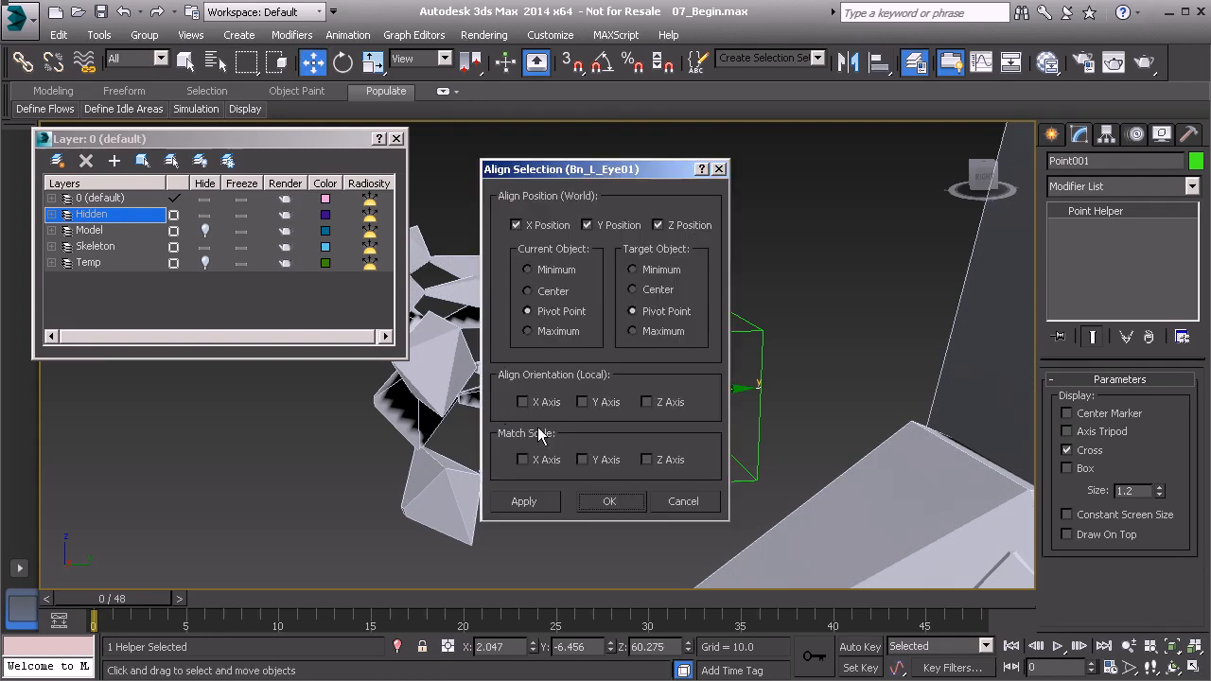
click(543, 404)
click(588, 404)
click(622, 503)
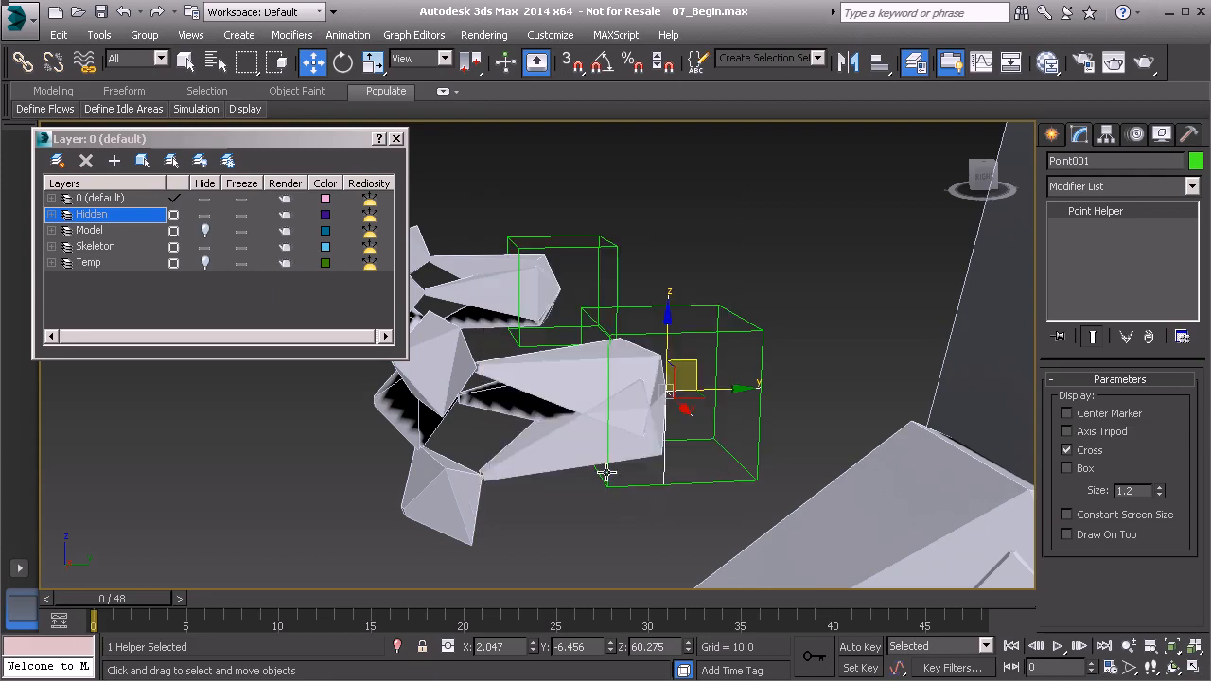
Rename the left eye's point helper as PtDrv_L_Eye01
alt+middle_drag(655, 424, 653, 394)
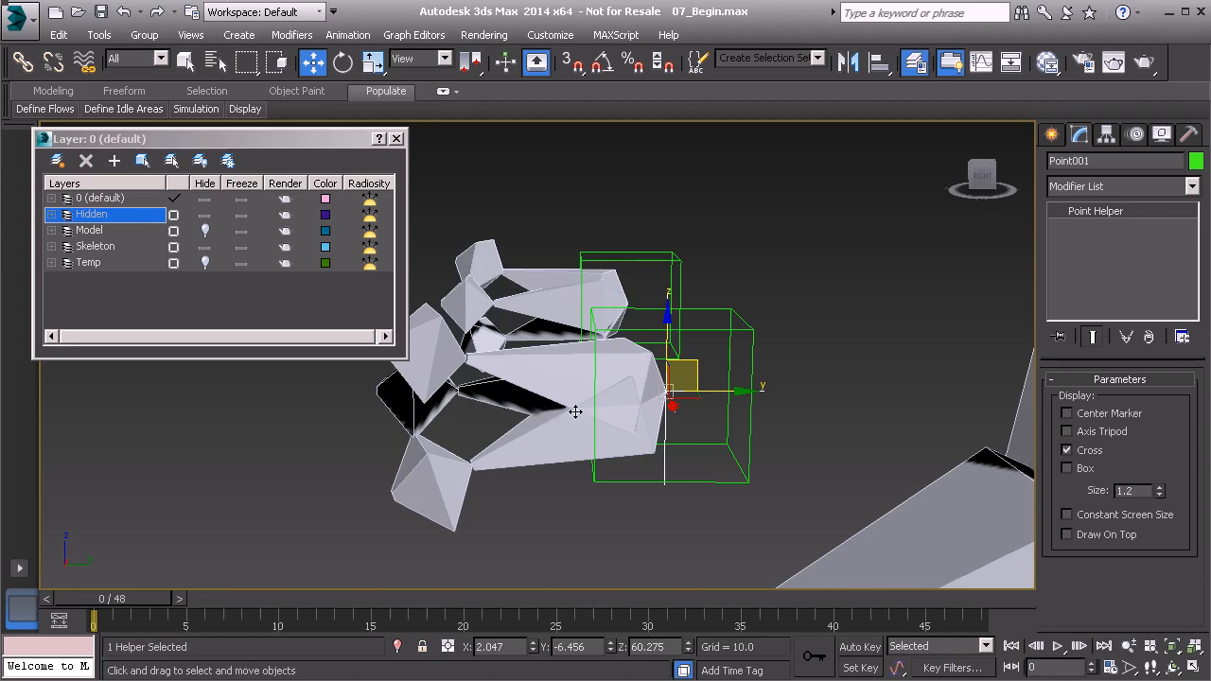
click(1090, 161)
text(P)
Clone the PtDrv_L_Eye01 helper as a copy named PtDrv_R_Eye01
alt+middle_drag(692, 307, 660, 378)
key(ctrl+v)
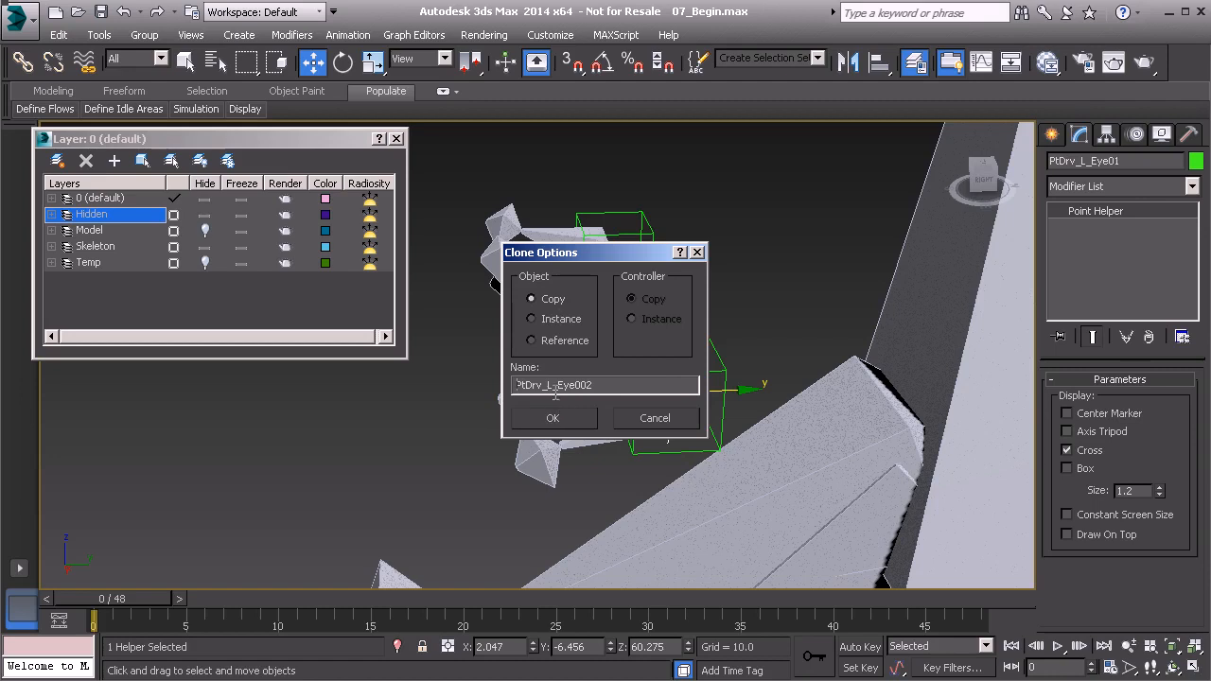
text(R)
click(594, 416)
Align PtDrv_R_Eye01 to the right eye bone Bn_R_Eye01 in pivot position and orientation on all axes
alt+middle_drag(594, 417, 602, 437)
key(alt+a)
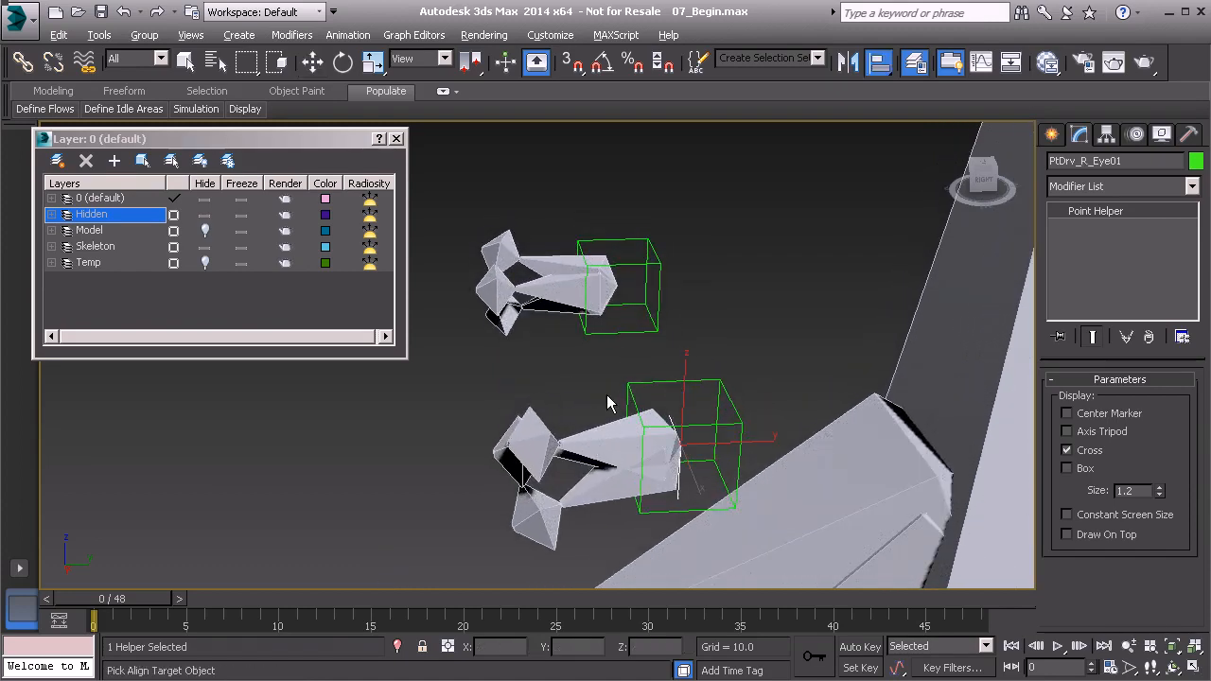
click(537, 289)
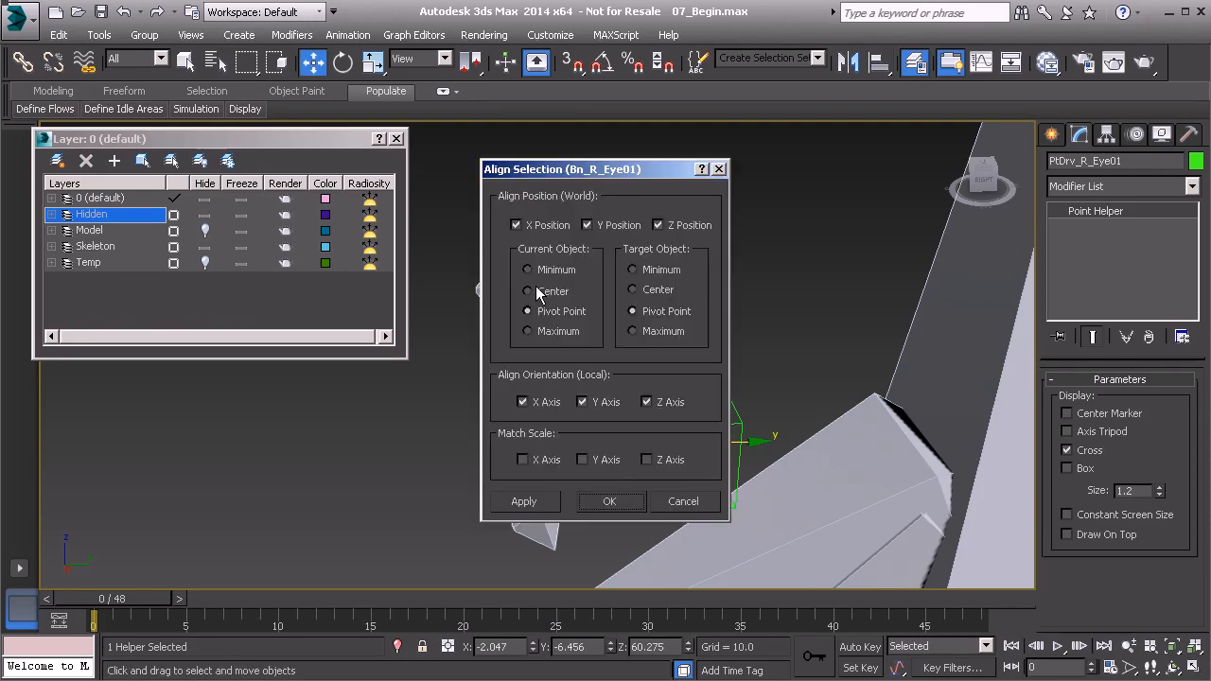
click(610, 502)
alt+middle_drag(622, 494, 618, 367)
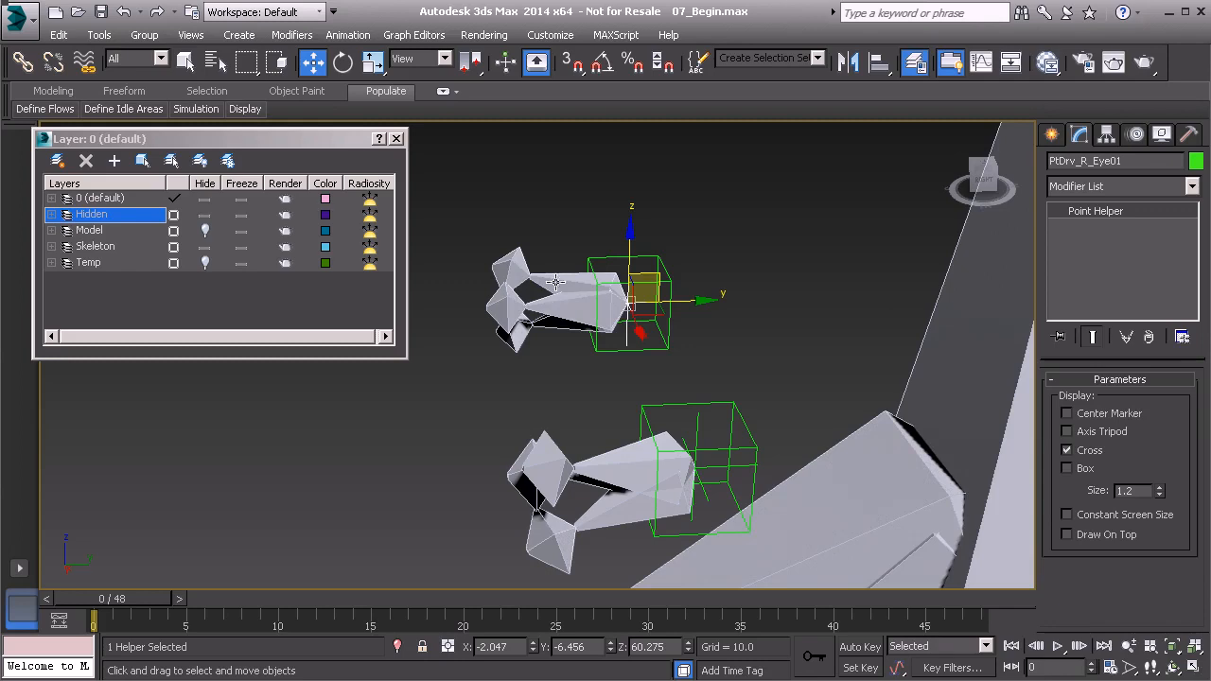
Add both the PtDrv_L_Eye01 and PtDrv_R_Eye01 helpers to the Hidden layer
alt+middle_drag(566, 289, 615, 387)
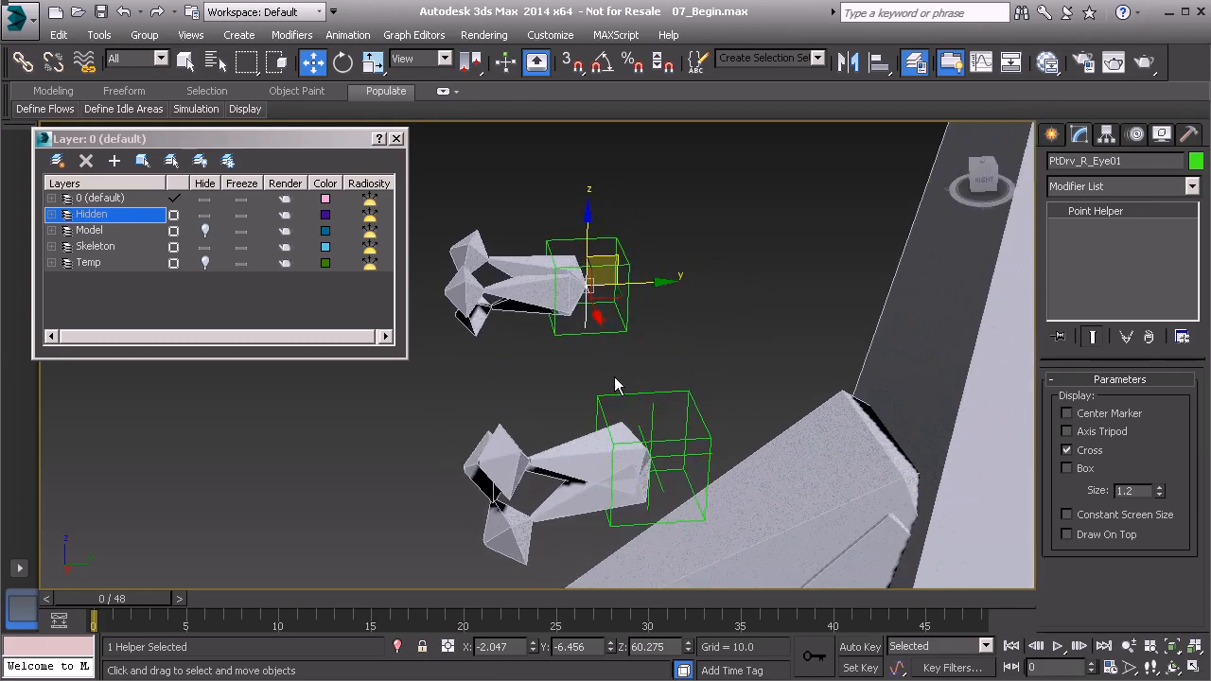
ctrl+click(653, 411)
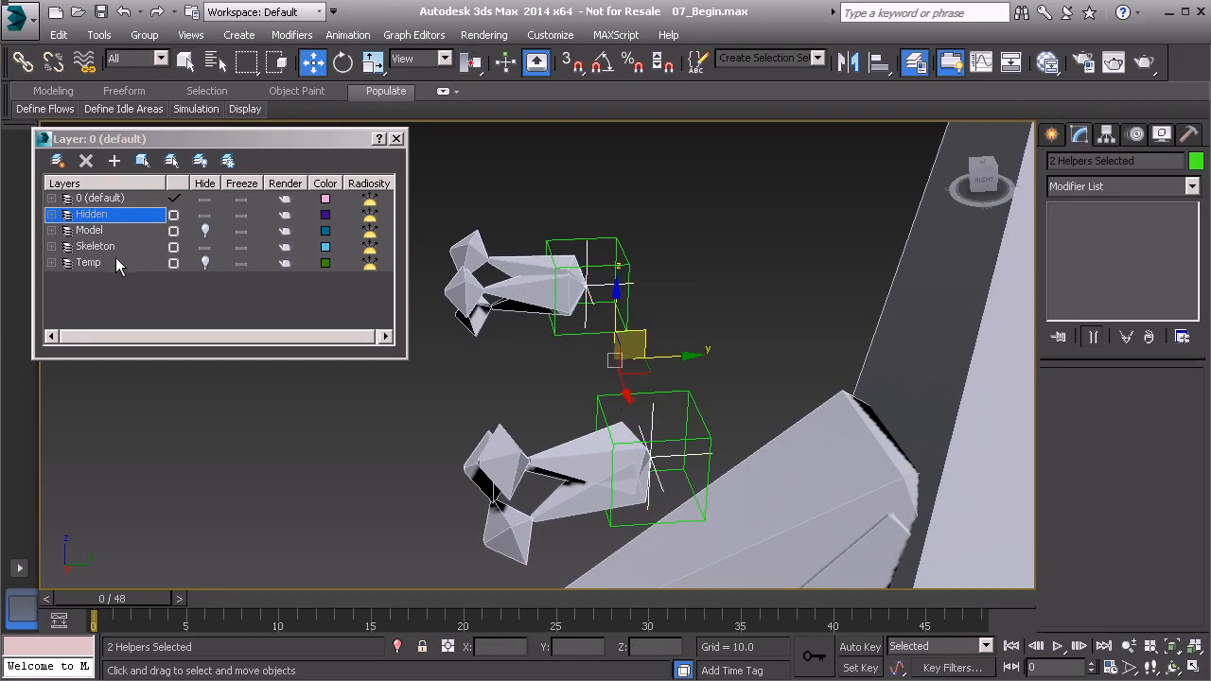
click(118, 161)
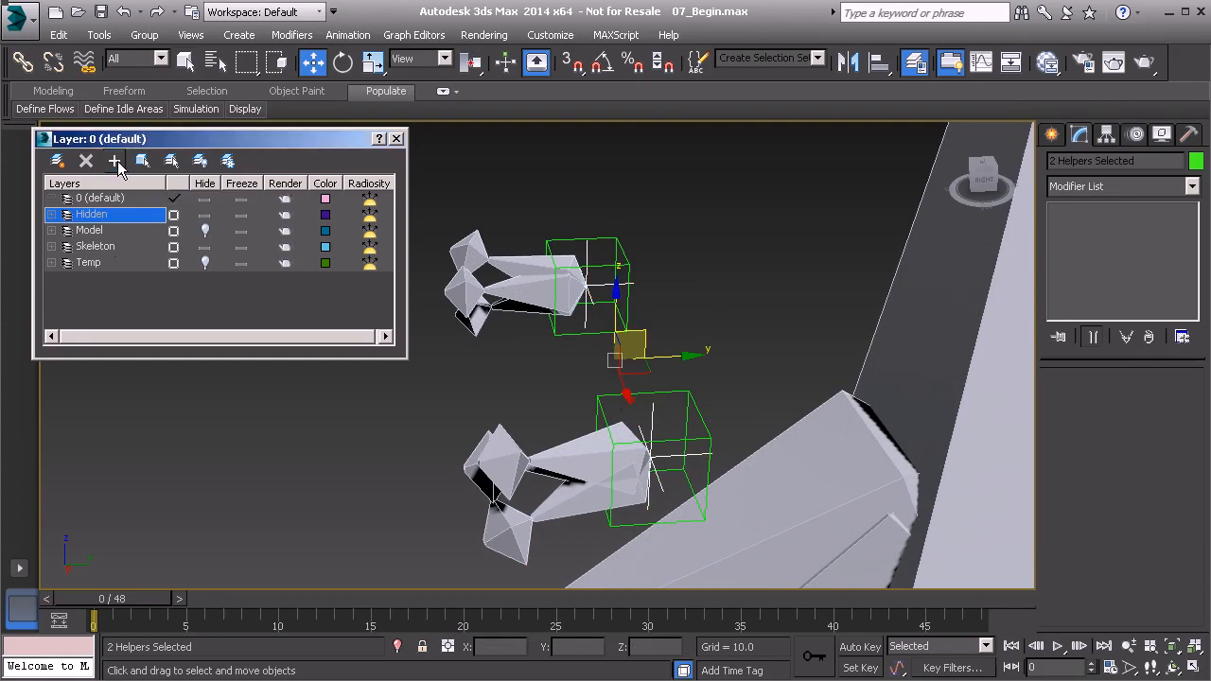
Link both PtDrv point helpers as children of the large bone below the eyes
alt+middle_drag(750, 439, 742, 475)
click(25, 64)
alt+middle_drag(719, 393, 669, 312)
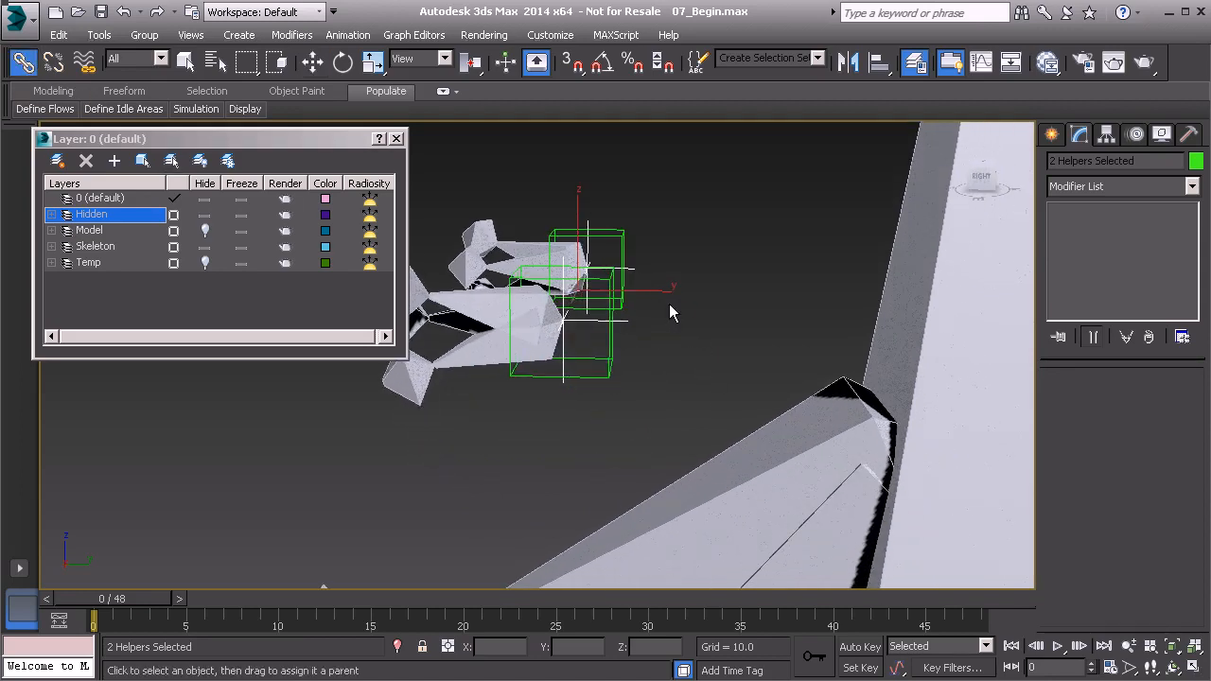
drag(643, 271, 648, 276)
drag(734, 435, 730, 464)
Freeze the transforms of the two selected PtDrv point helpers and confirm
right_click(723, 309)
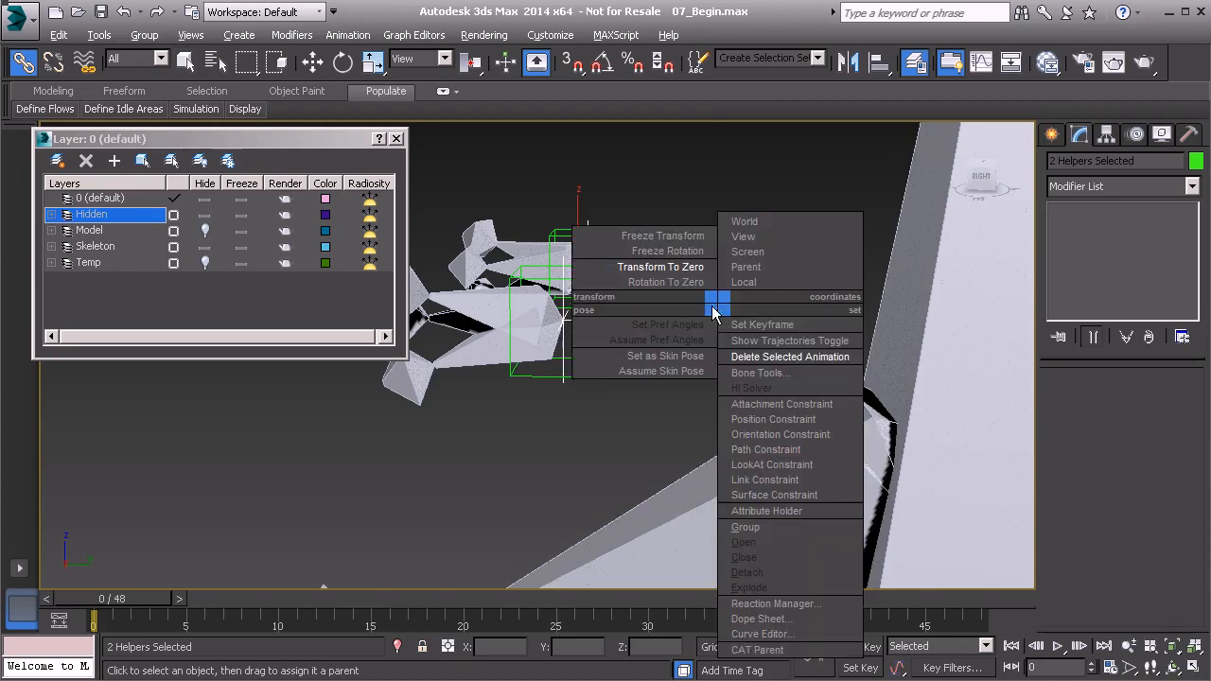
click(662, 235)
click(554, 515)
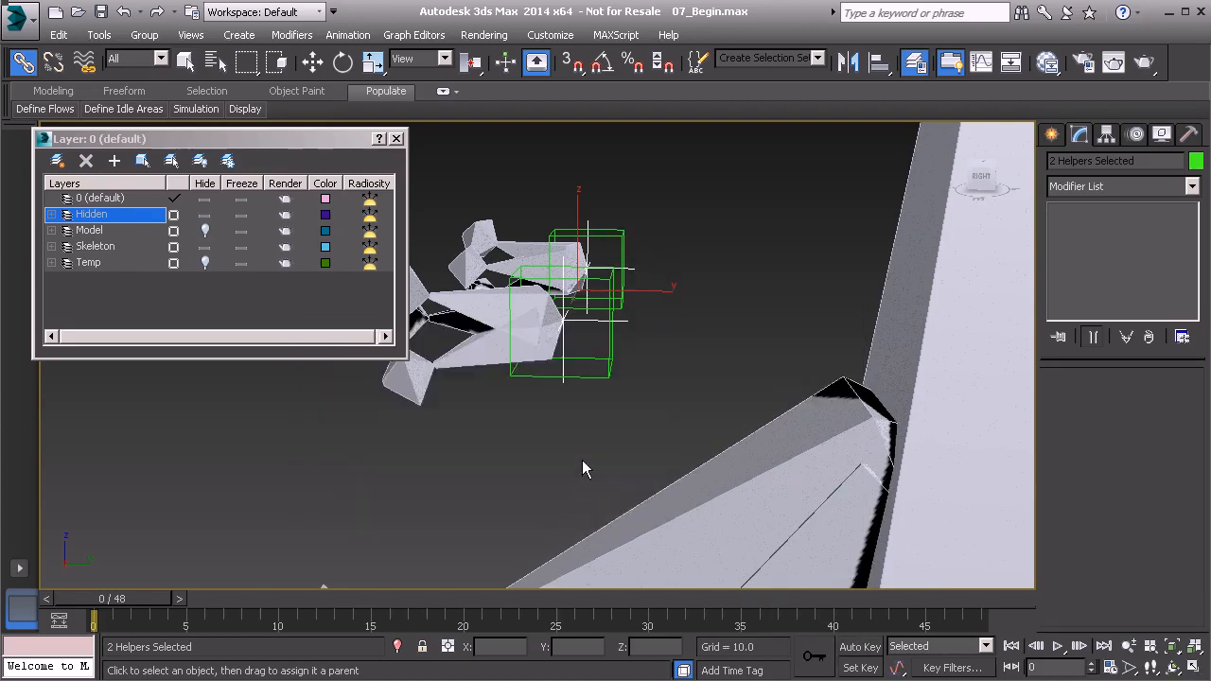
Freeze the transforms of the left and right eye bones Bn_L_Eye01 and Bn_R_Eye01, confirming the operation
middle_drag(559, 381, 644, 472)
scroll(606, 440, up, 3)
click(527, 386)
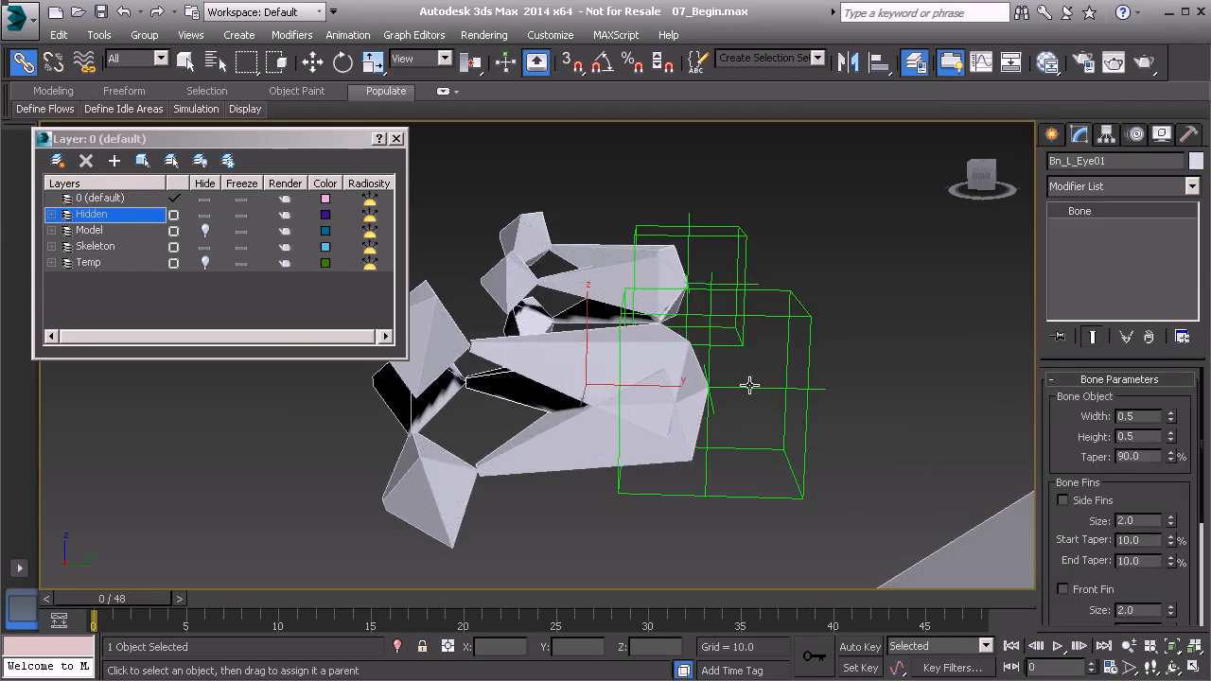
drag(493, 387, 754, 392)
click(572, 296)
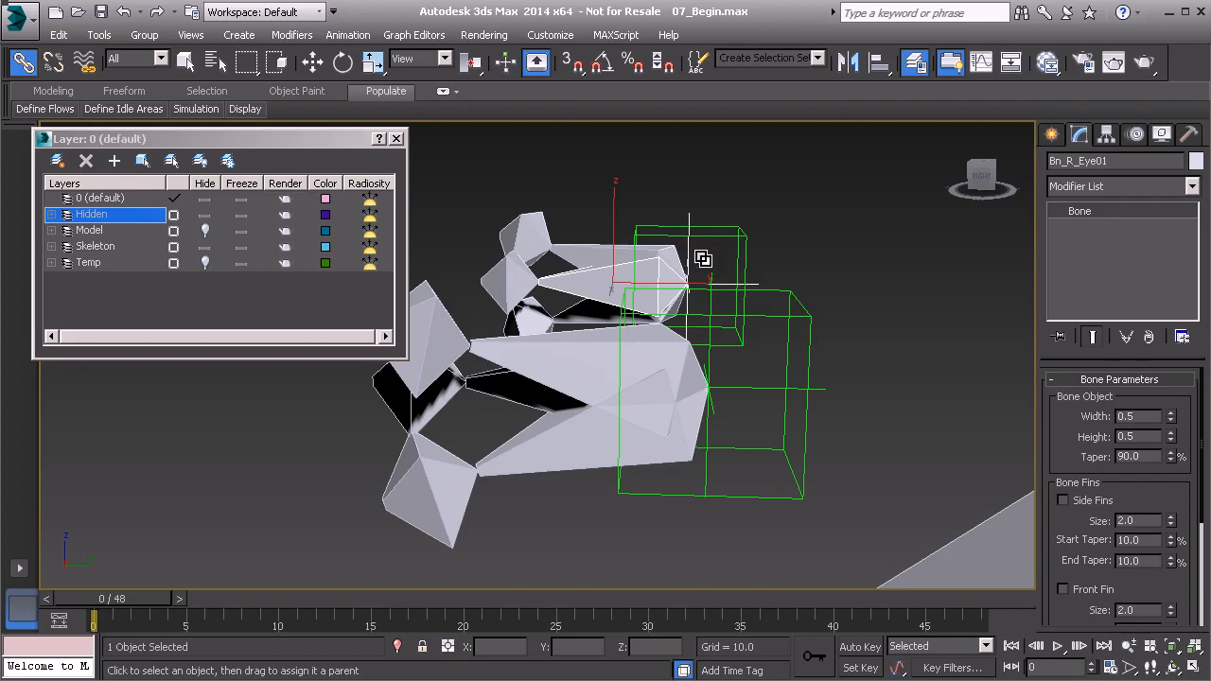
ctrl+click(515, 392)
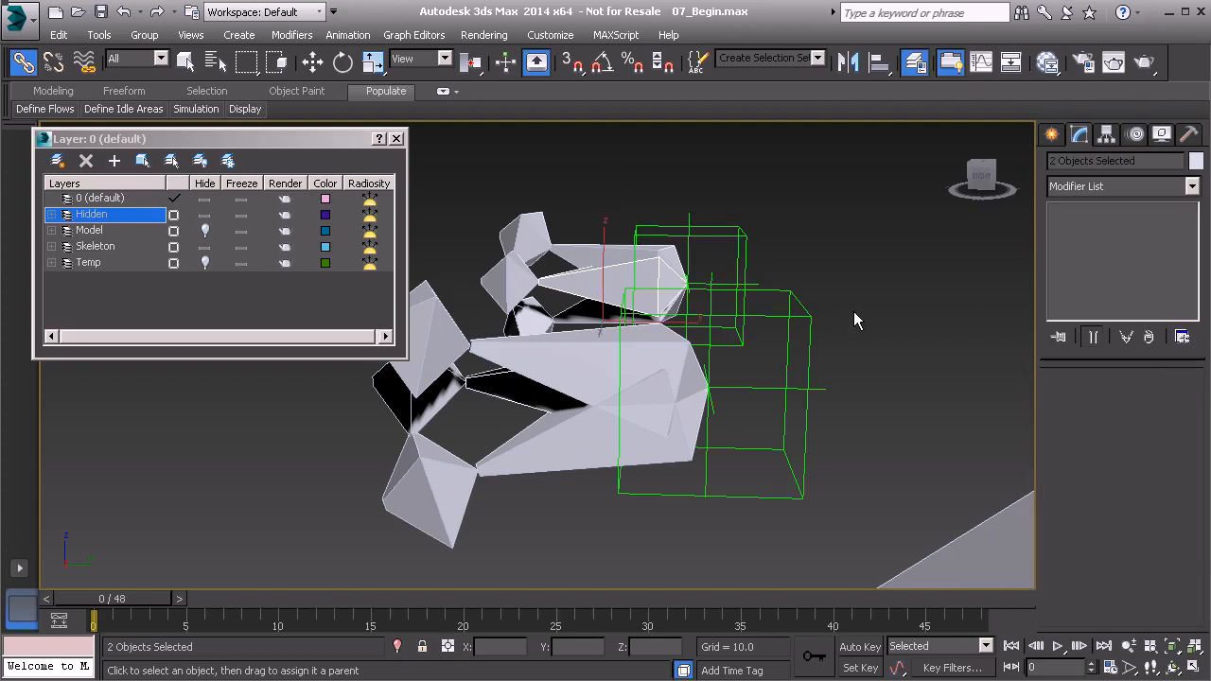
alt+right_click(842, 289)
click(799, 228)
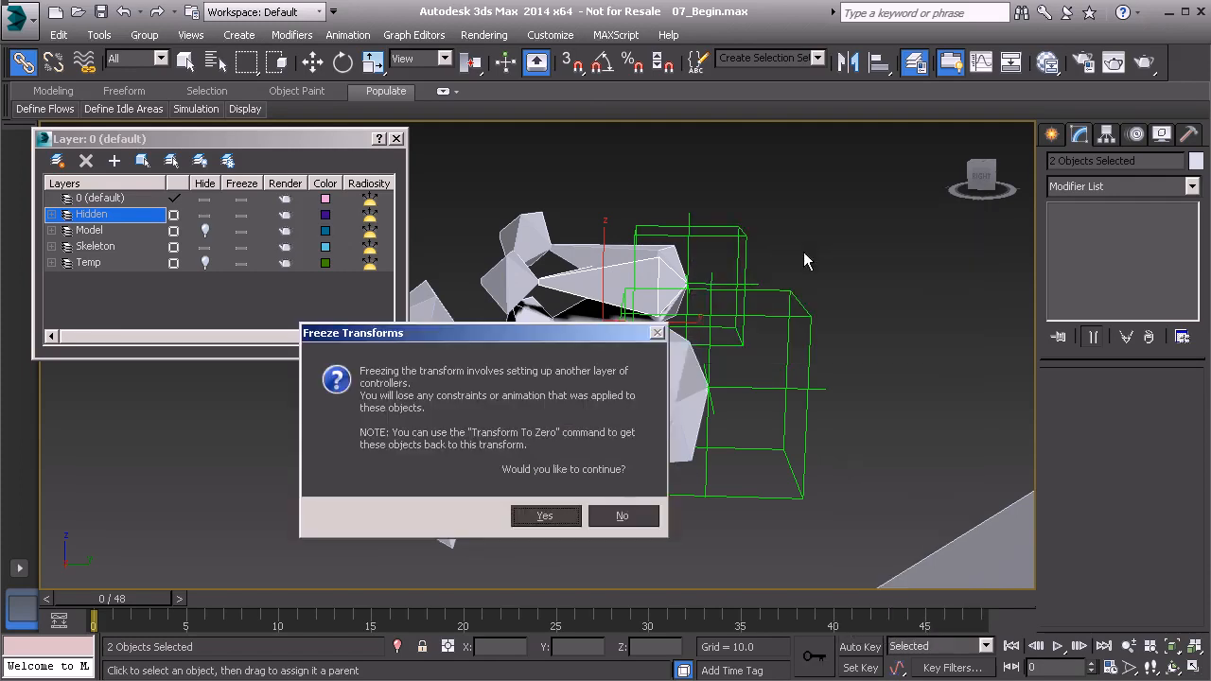
click(544, 517)
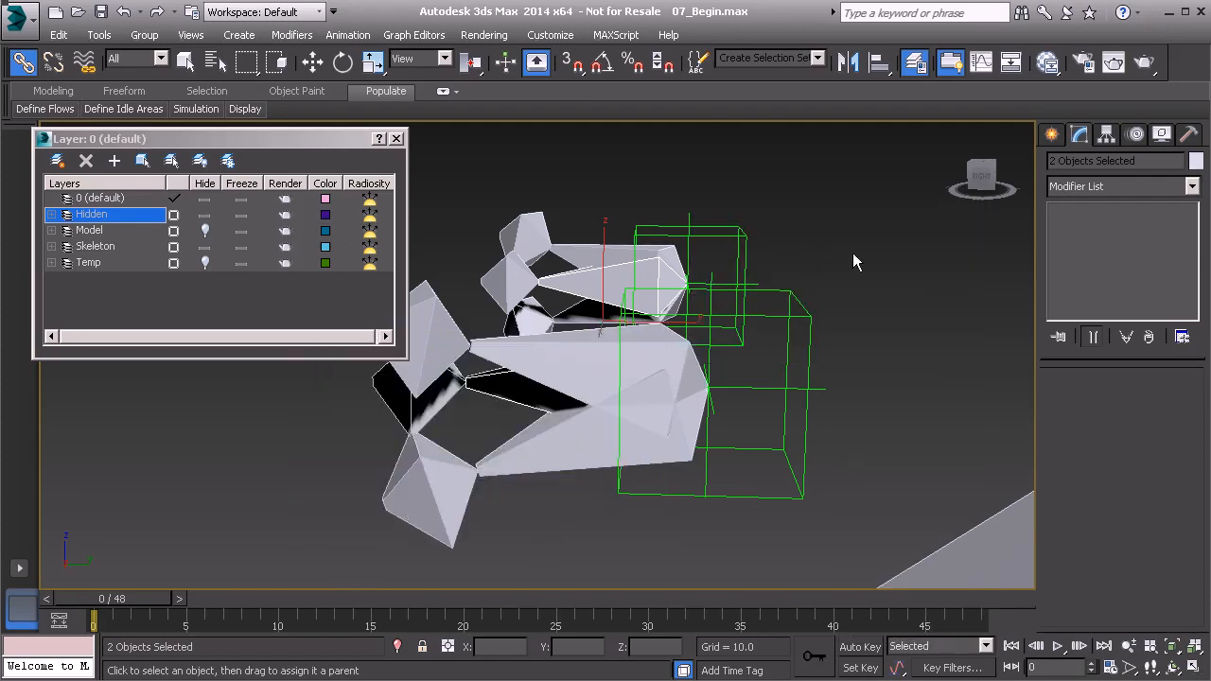
Examine the Expose_L_Eye01 helper's expose node, local reference node and exposed local Euler angles
click(807, 316)
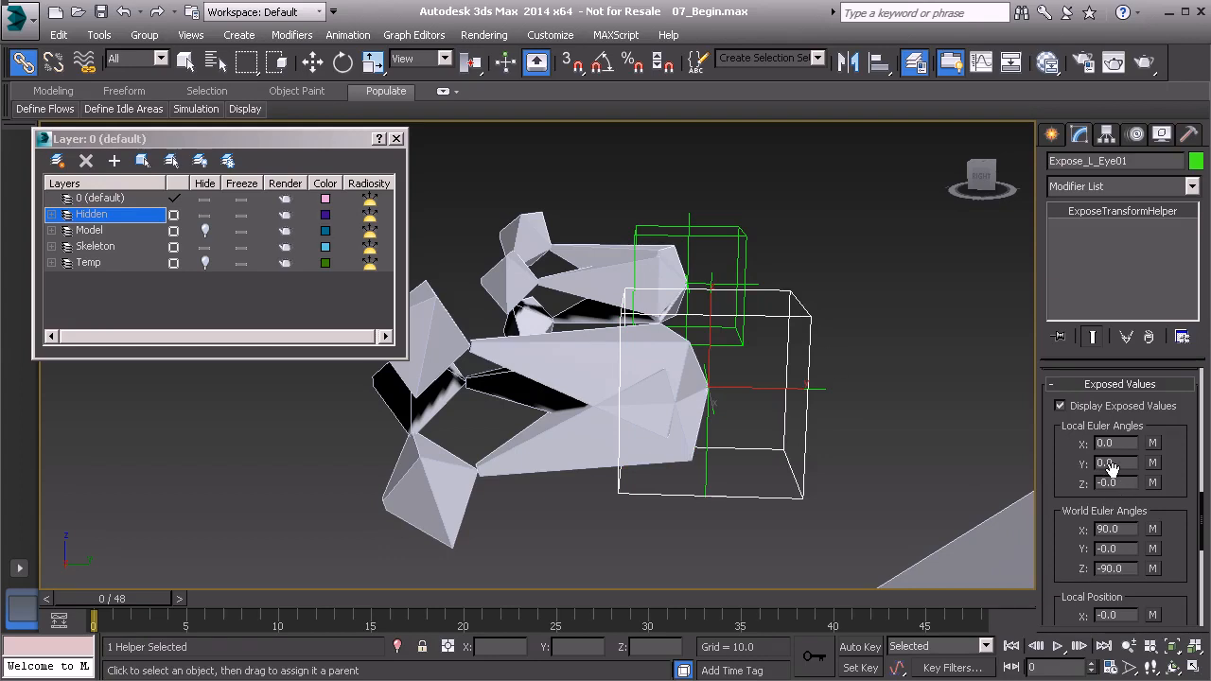
scroll(1056, 455, up, 6)
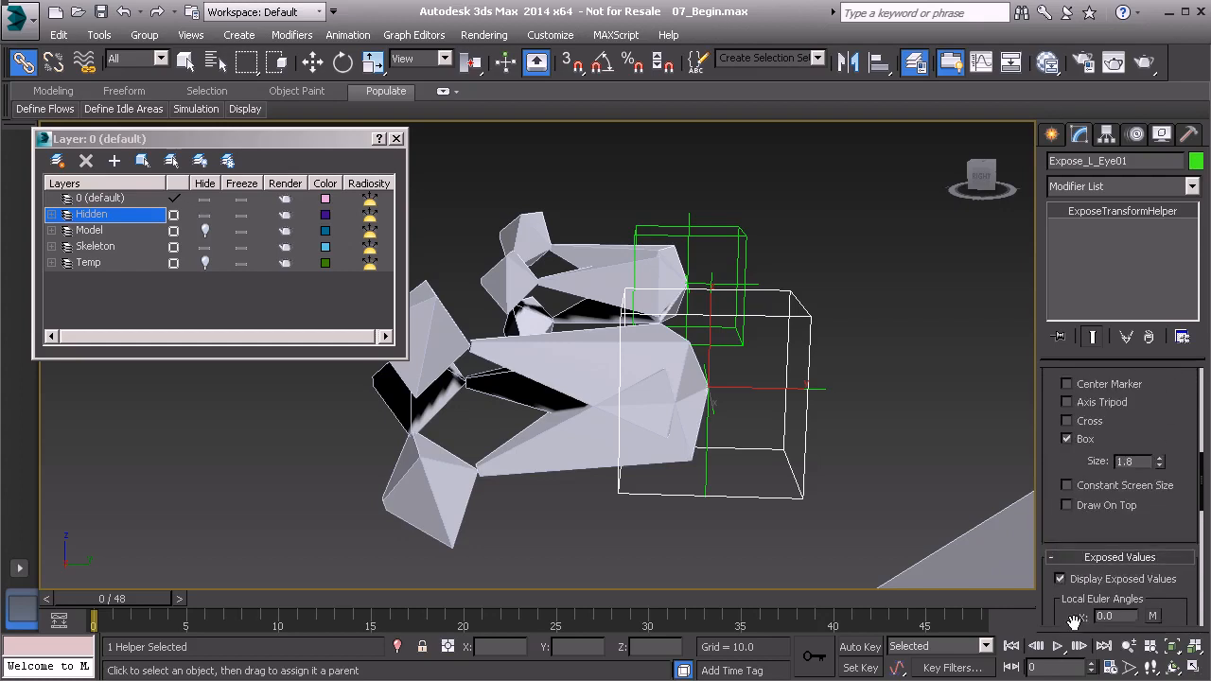
scroll(1059, 406, up, 4)
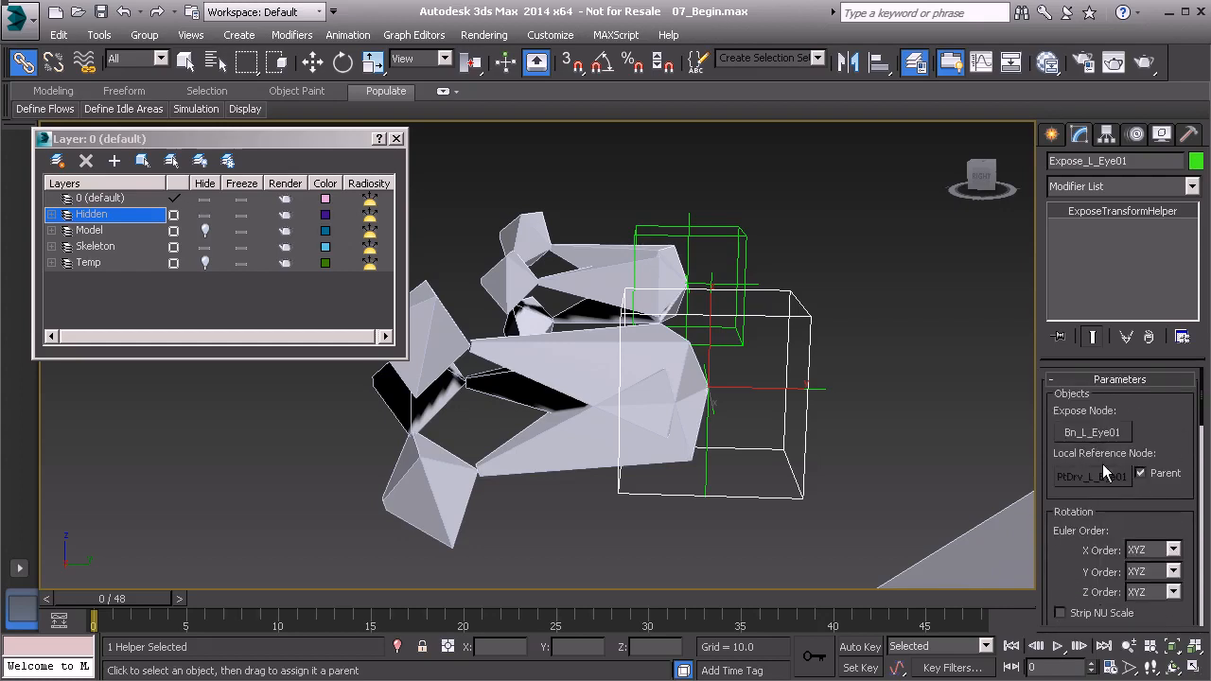
scroll(1125, 438, down, 2)
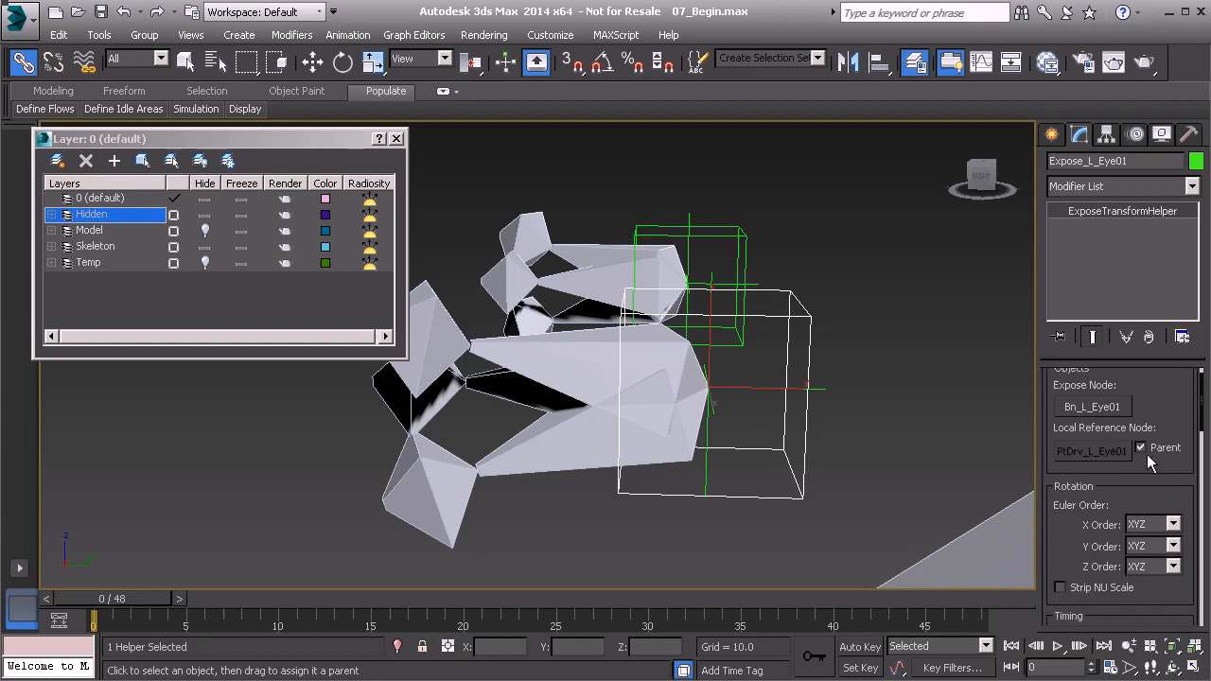
scroll(1060, 545, down, 5)
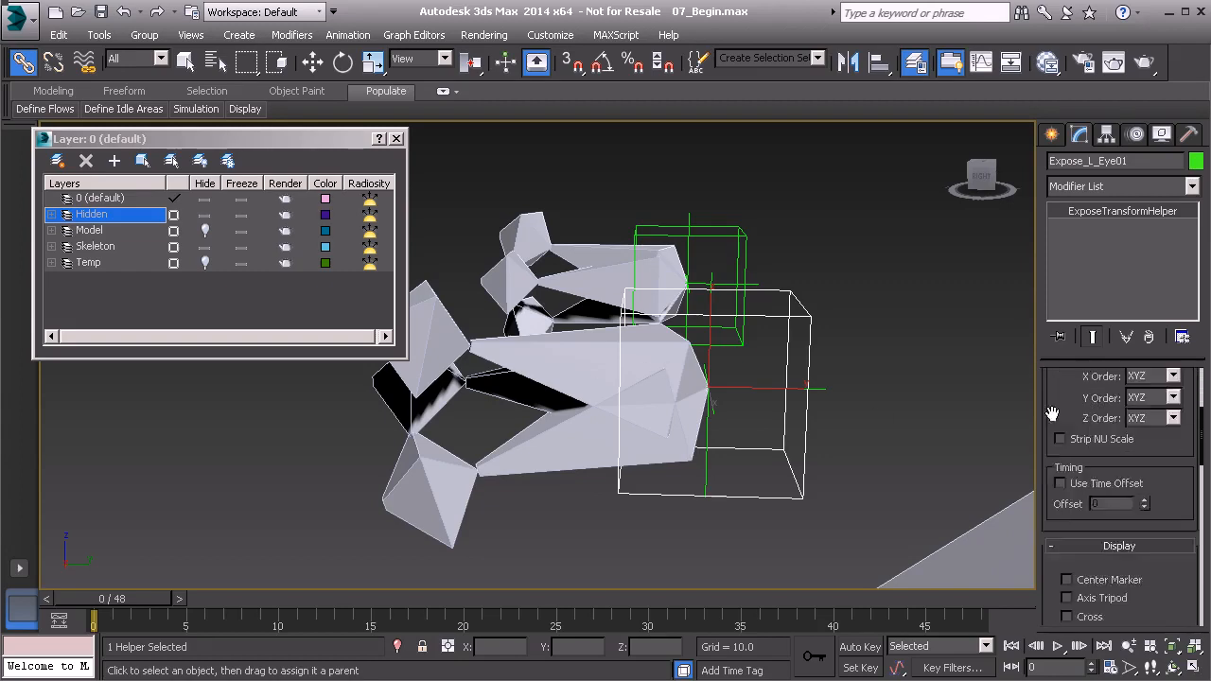
scroll(1057, 548, down, 6)
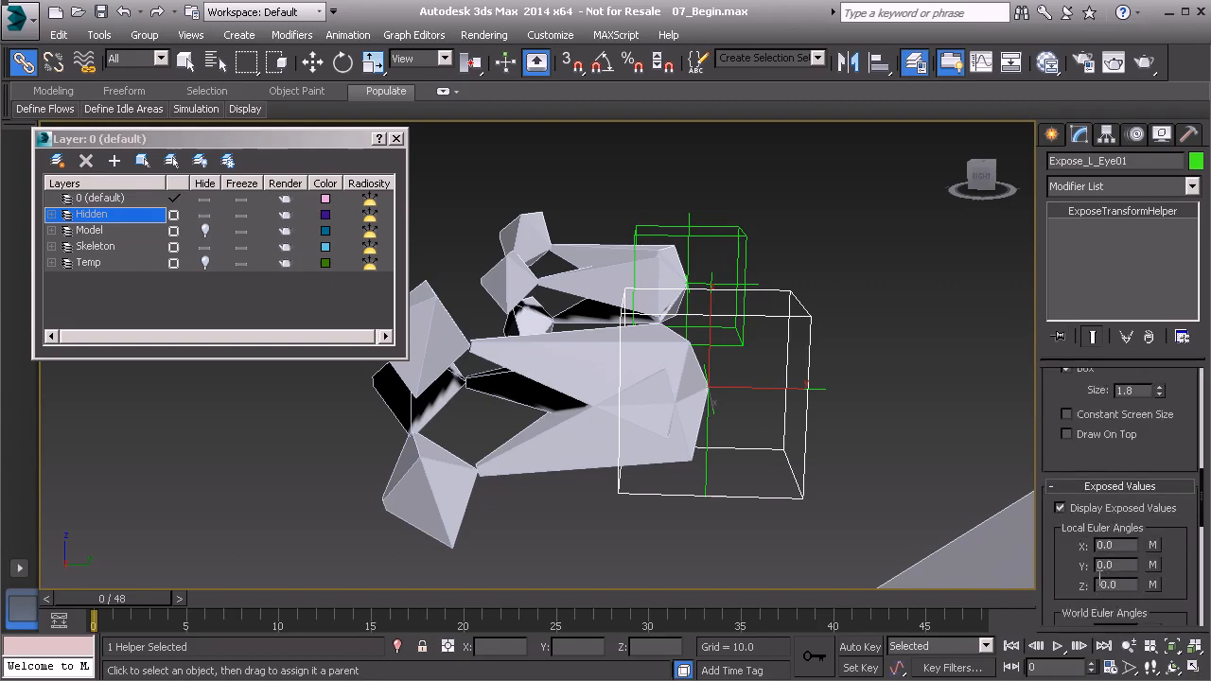
drag(1060, 556, 1063, 465)
Assign a Float Expression controller to the Z Rotation track under Zero Euler XYZ of the left upper lid bone Bn_L_UpperLid01
alt+middle_drag(704, 452, 685, 415)
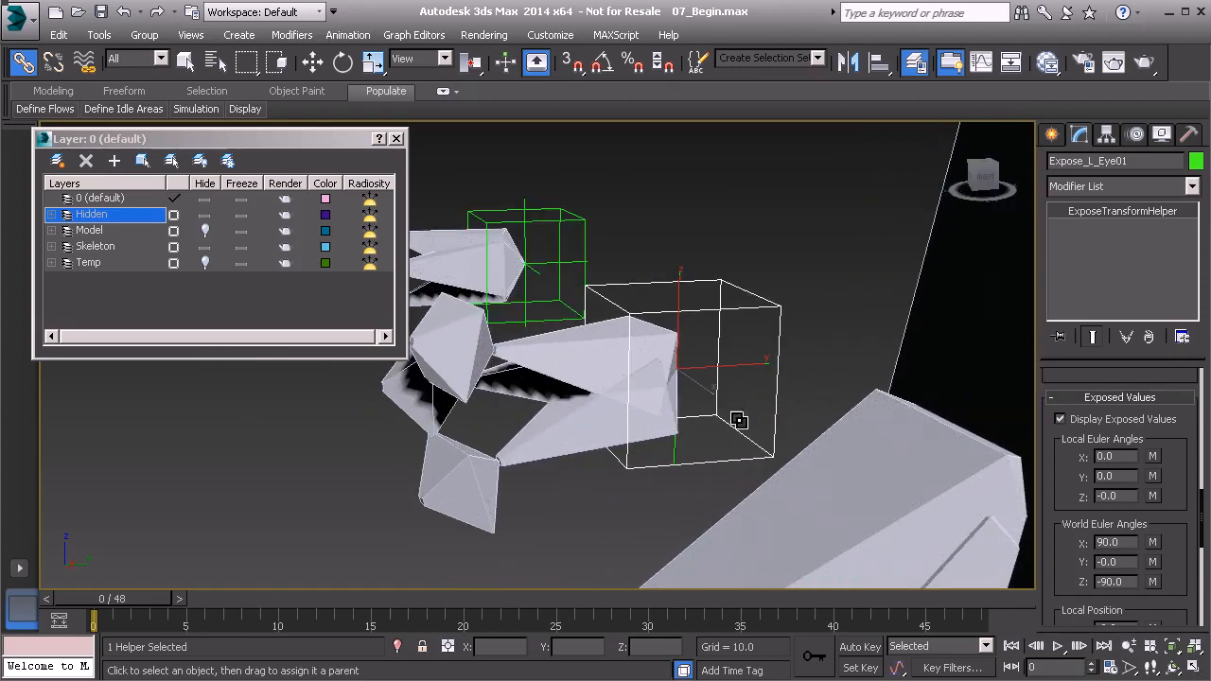
click(573, 350)
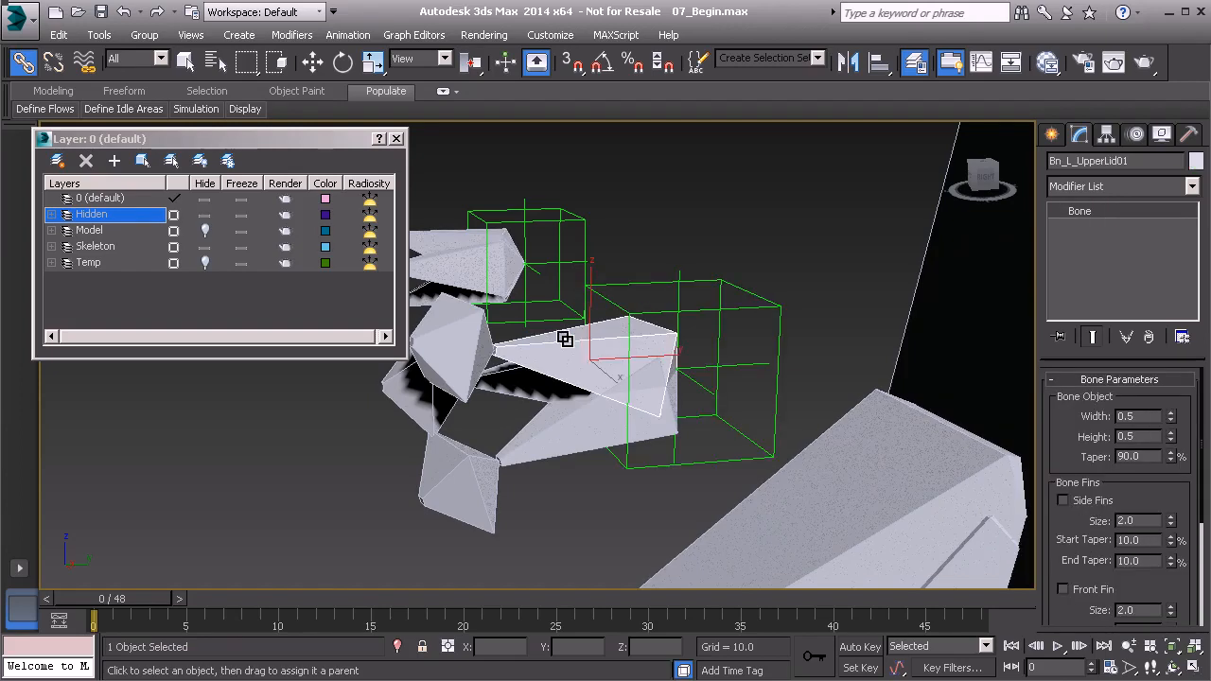
alt+middle_drag(583, 335, 613, 333)
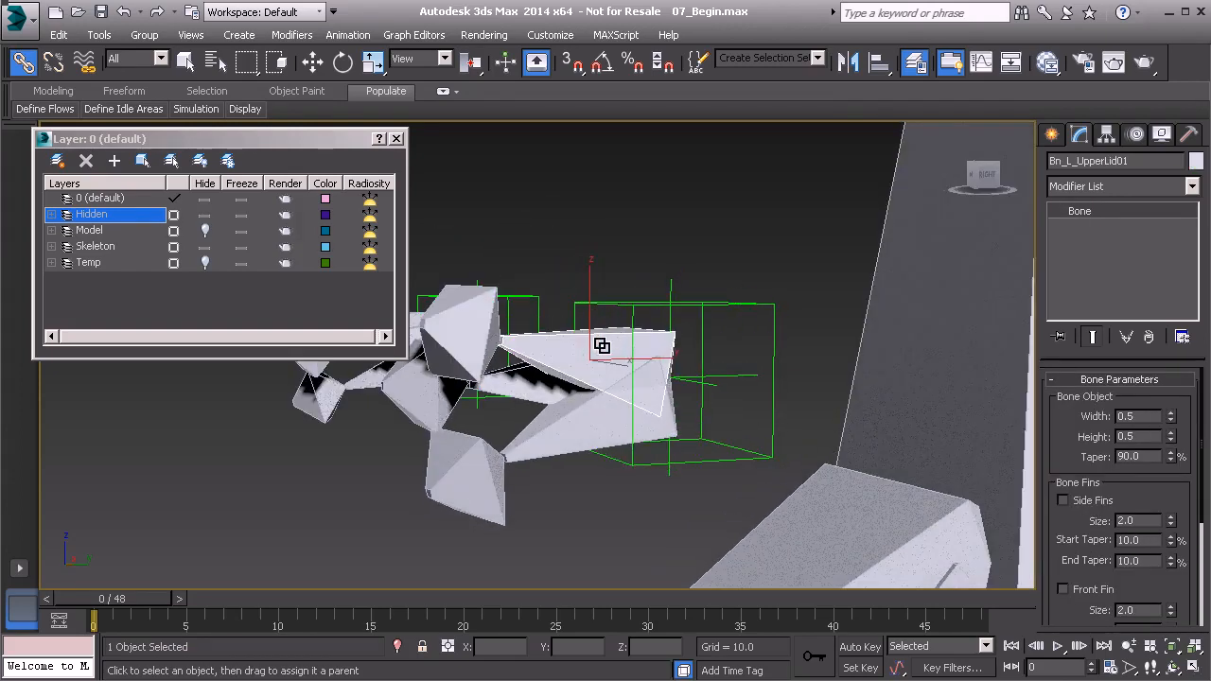
click(1137, 136)
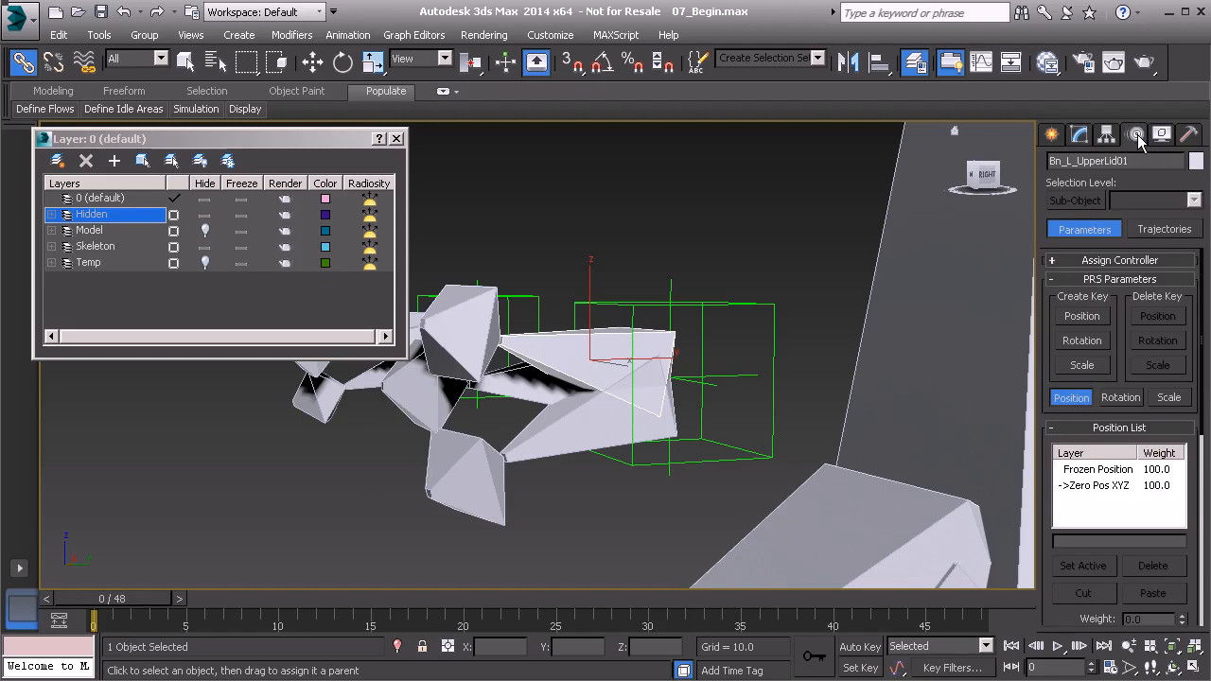
click(1121, 261)
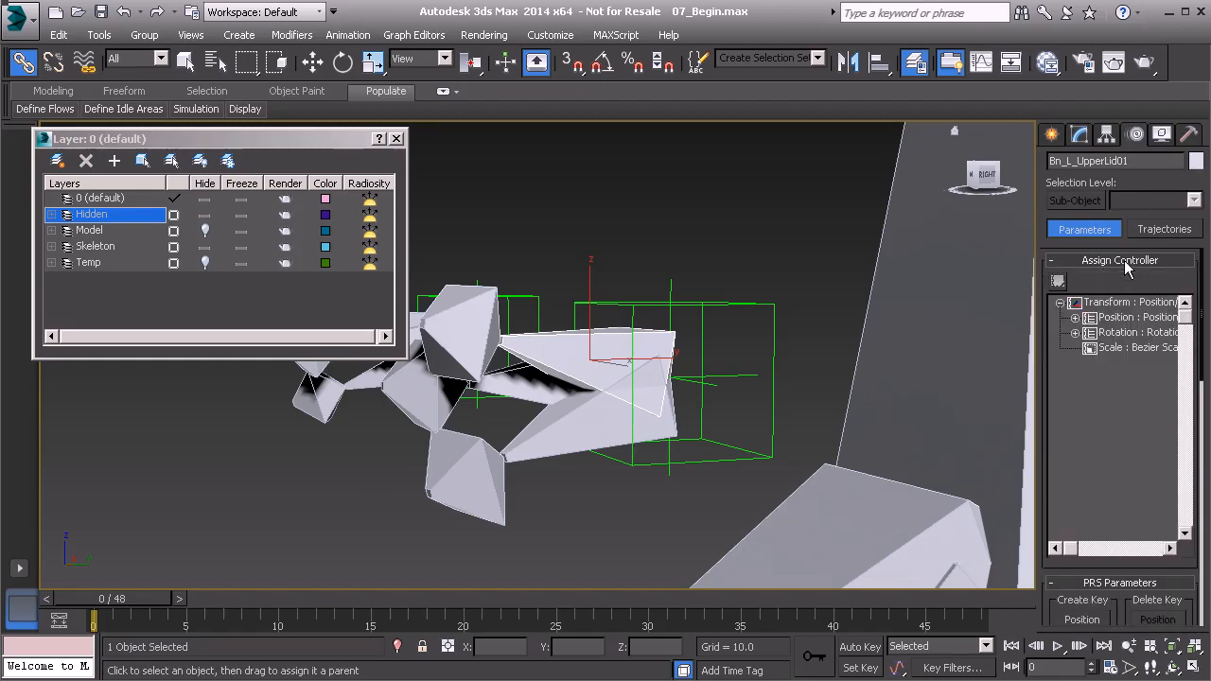
click(1075, 333)
click(1090, 364)
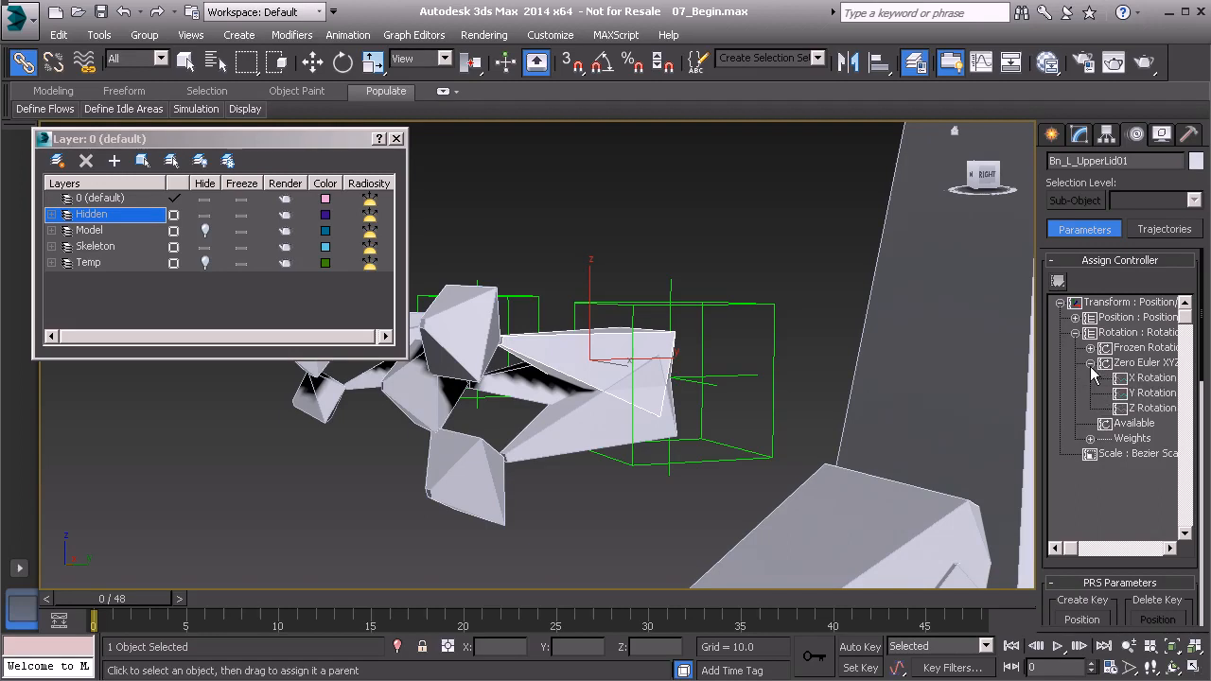
click(1142, 408)
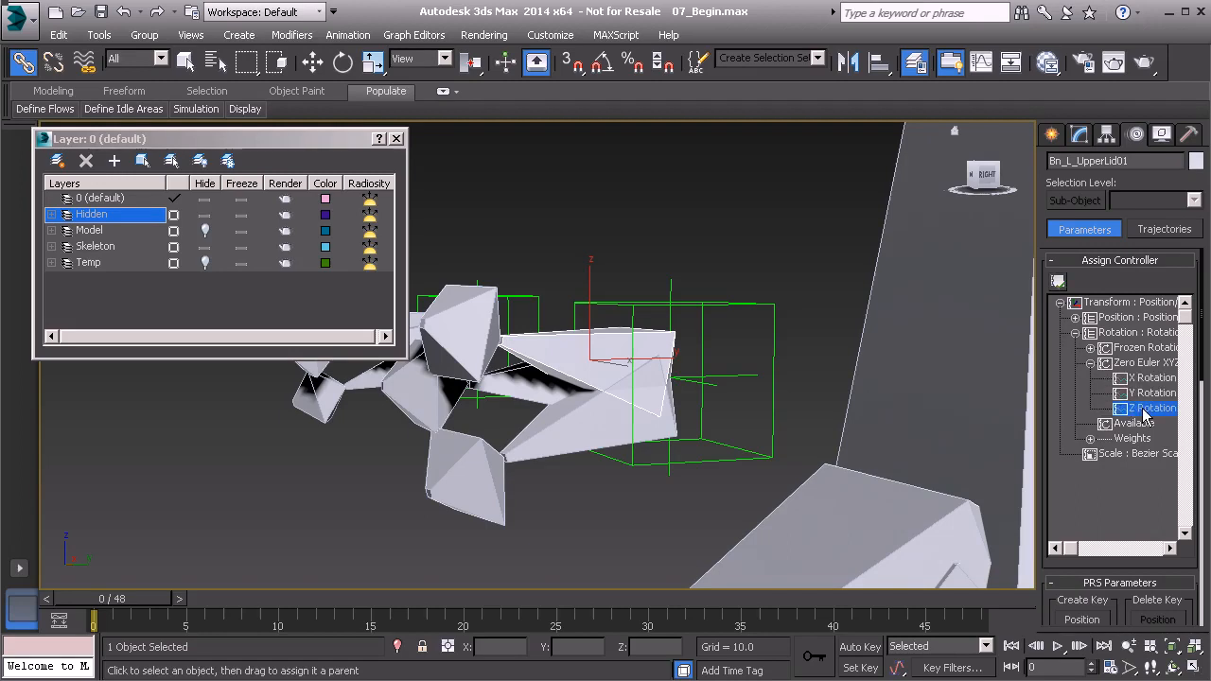
click(1058, 281)
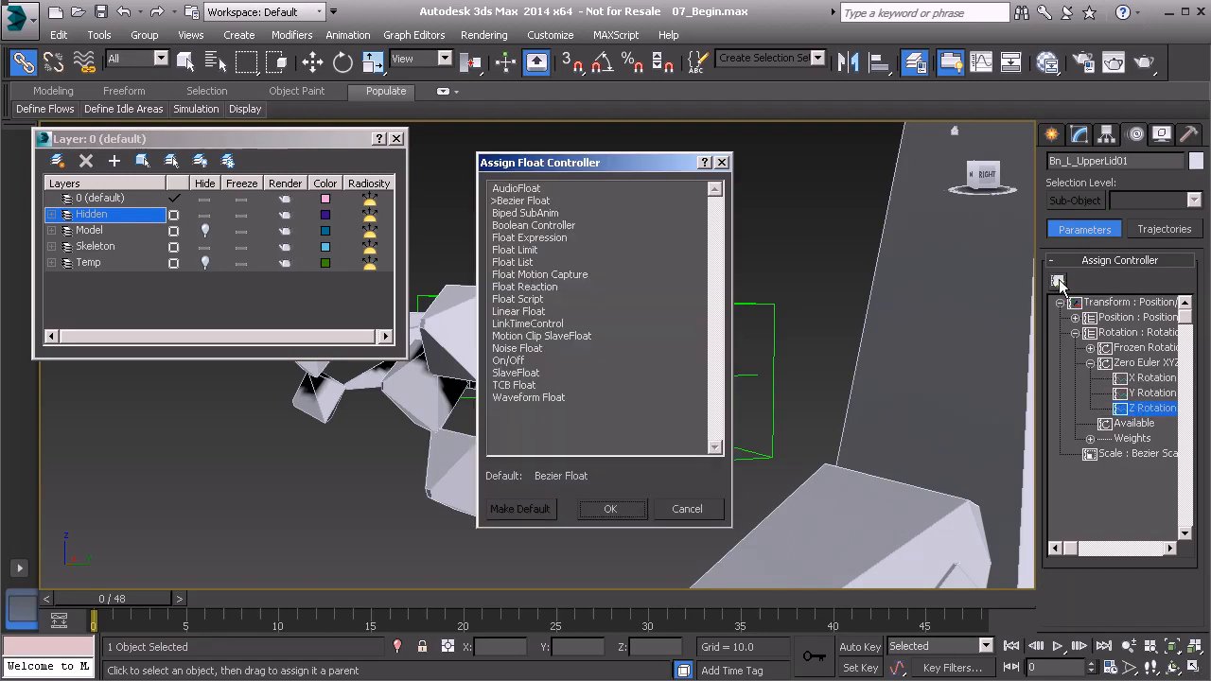
click(551, 239)
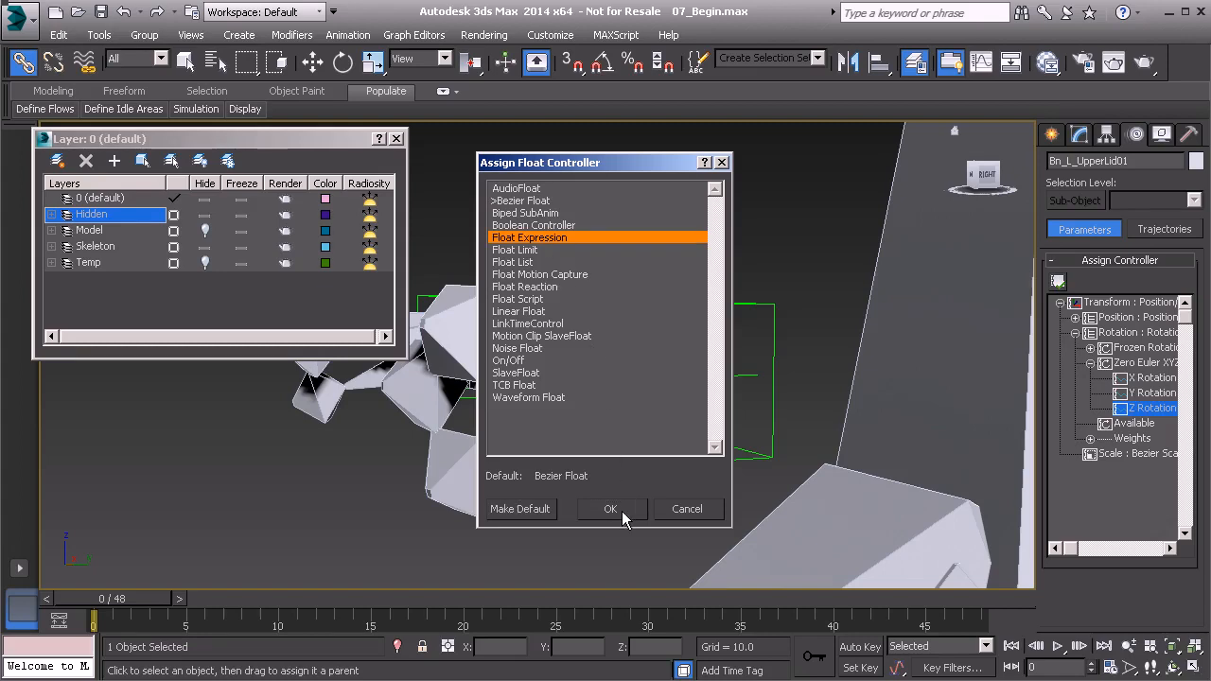
click(611, 509)
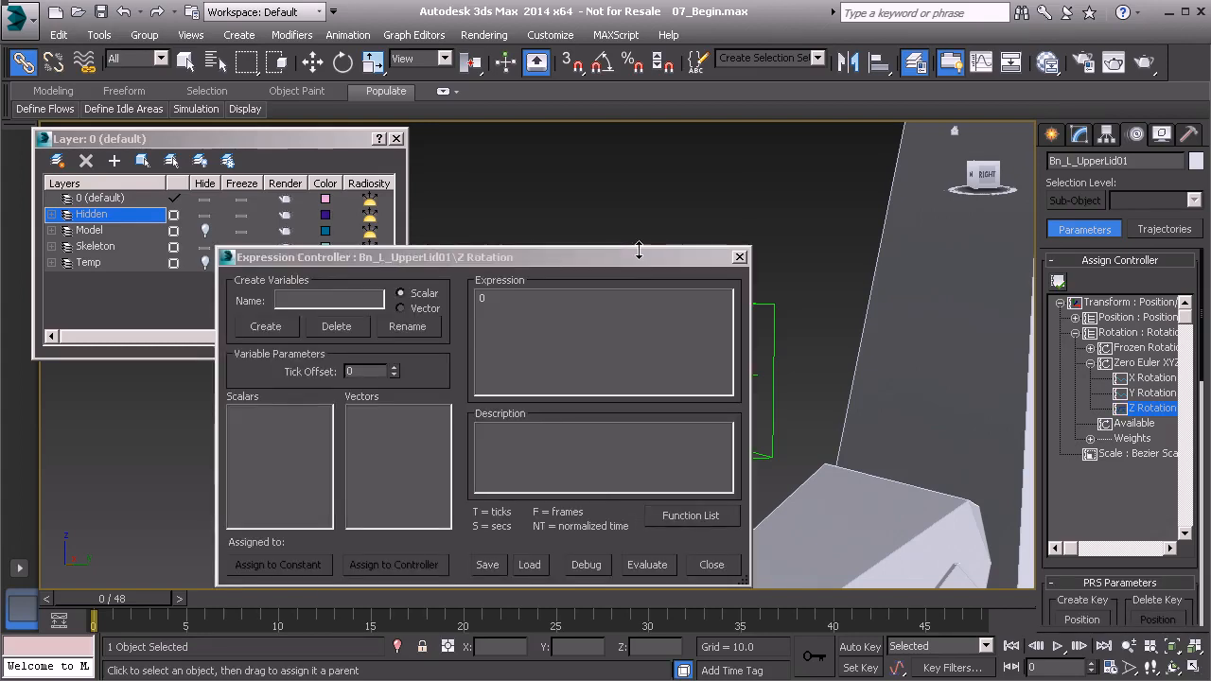
Create a scalar variable named expose in the upper lid's Z Rotation expression
drag(628, 255, 714, 181)
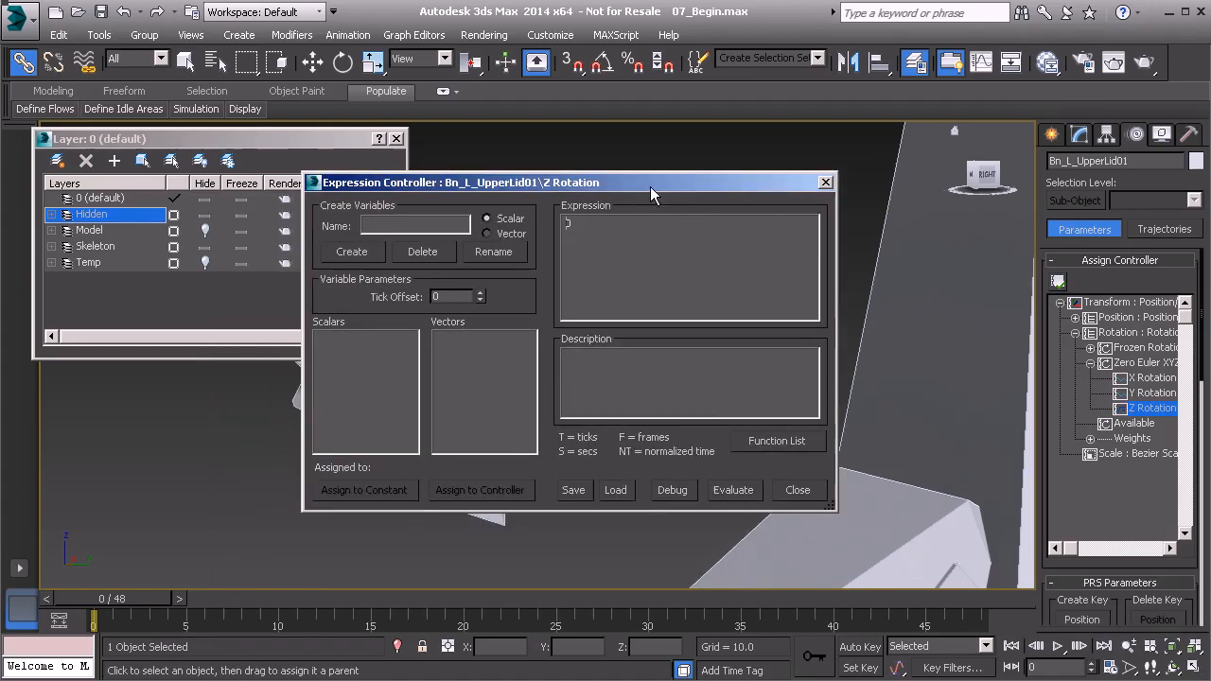
click(425, 224)
text(expose)
click(353, 252)
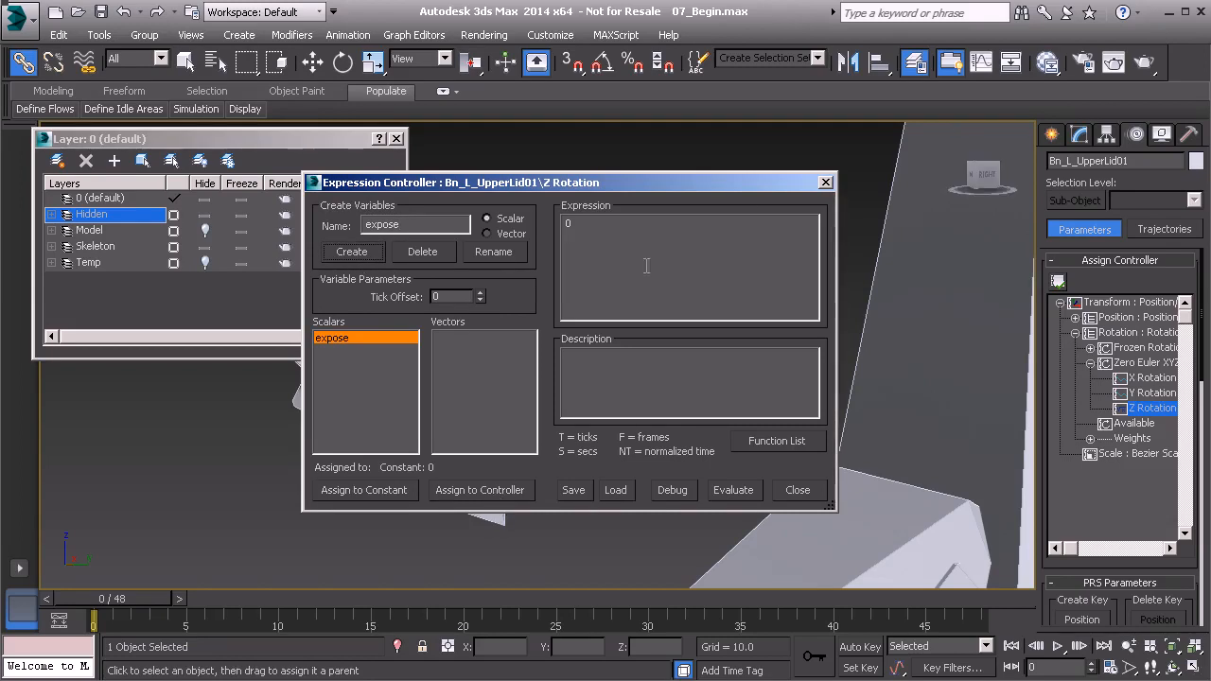
Assign the expose variable to the Local Euler Z controller of Expose_L_Eye01 and close the expression controller
drag(747, 182, 429, 175)
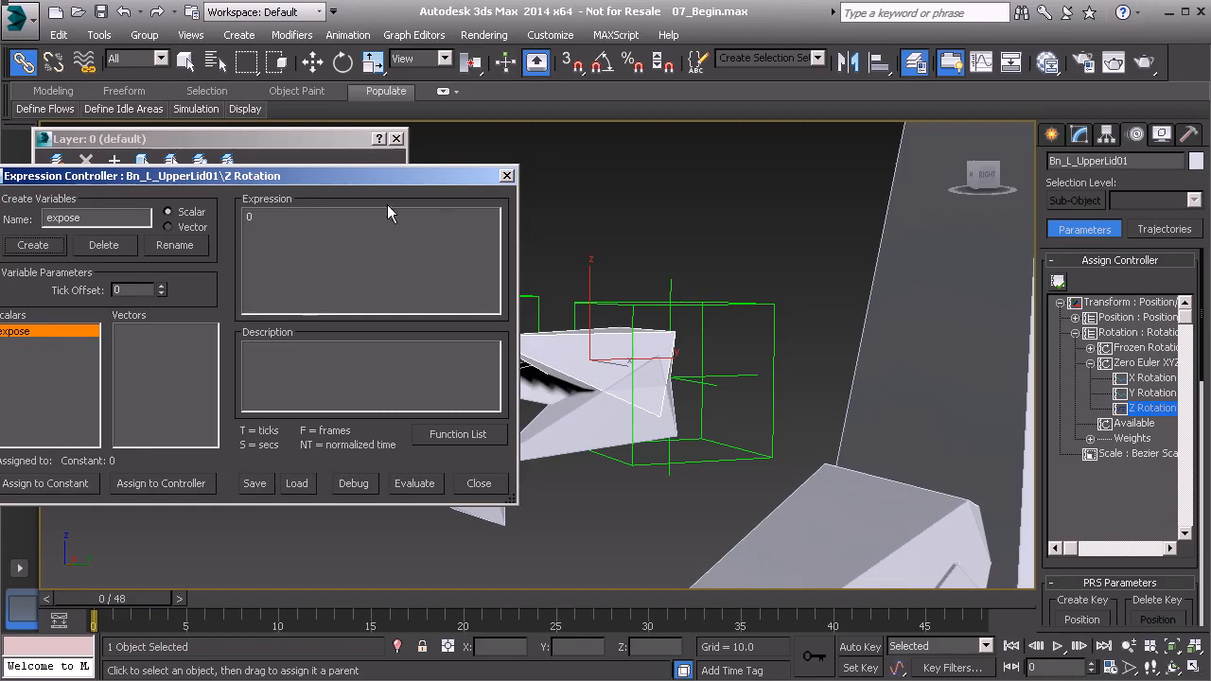
drag(362, 180, 521, 154)
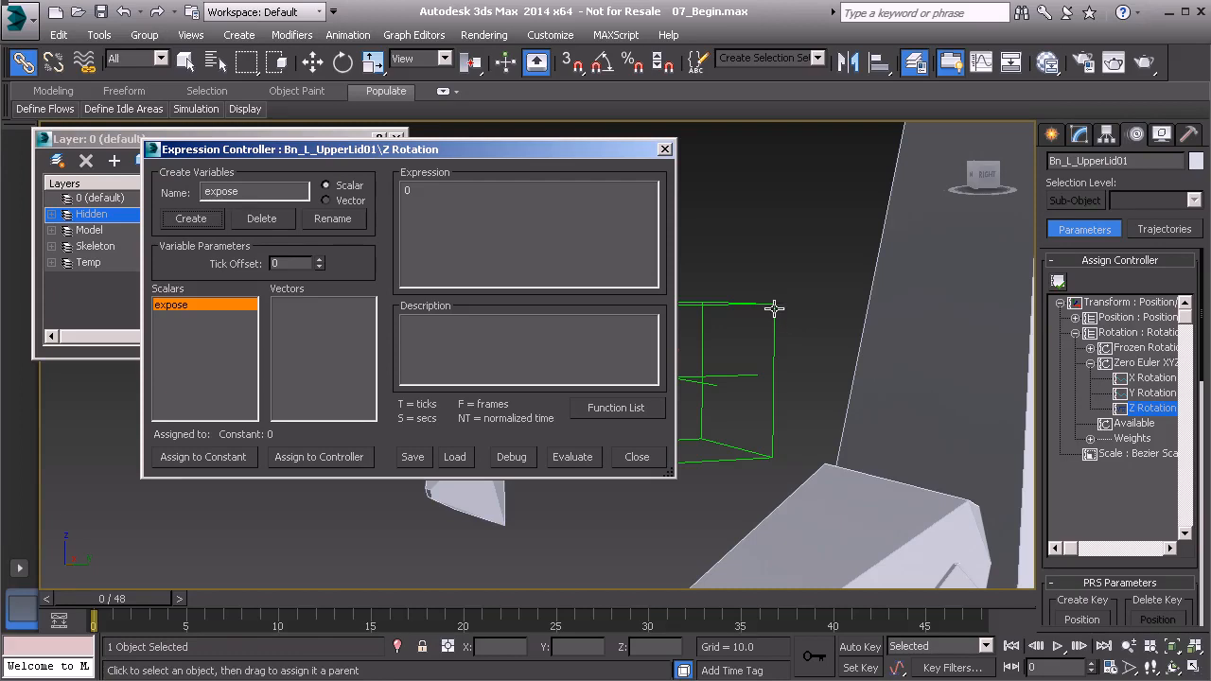
click(314, 456)
click(338, 395)
scroll(407, 338, down, 2)
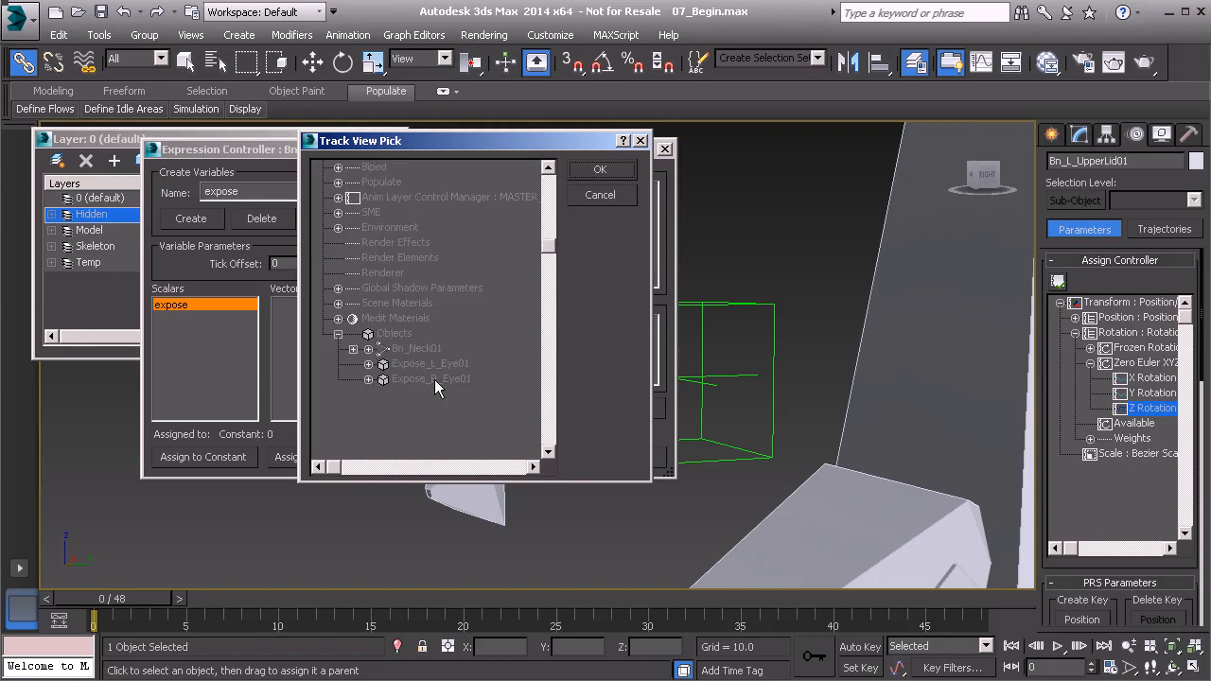
click(368, 365)
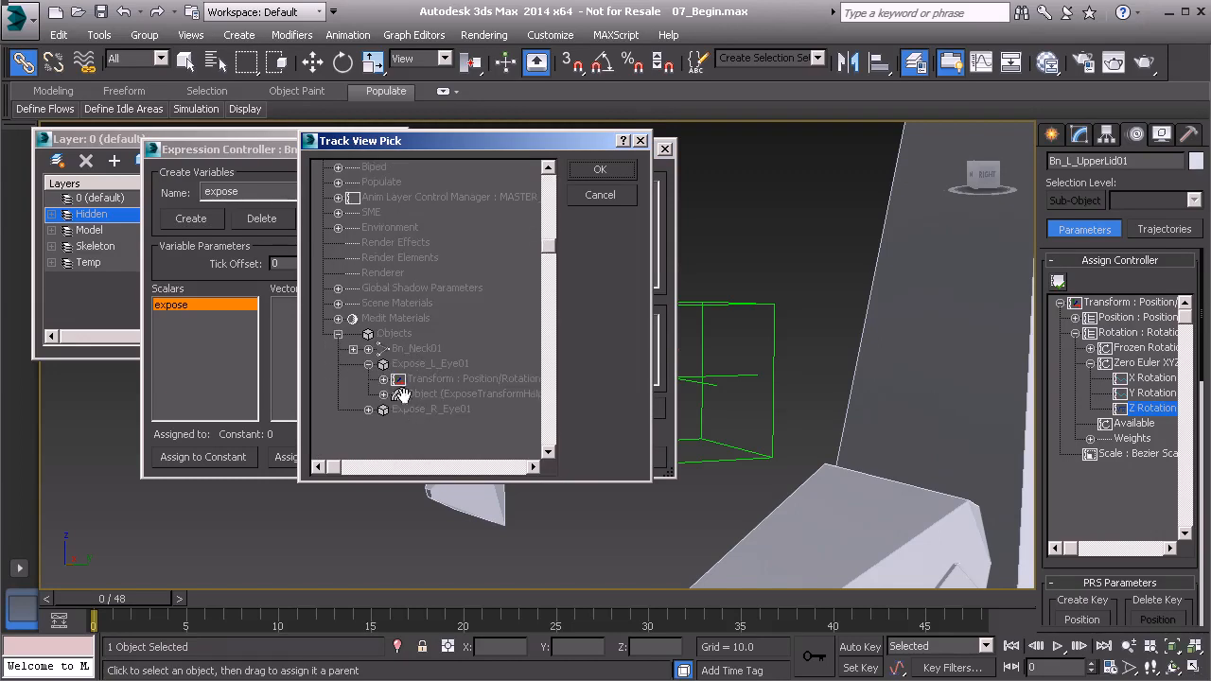
click(383, 394)
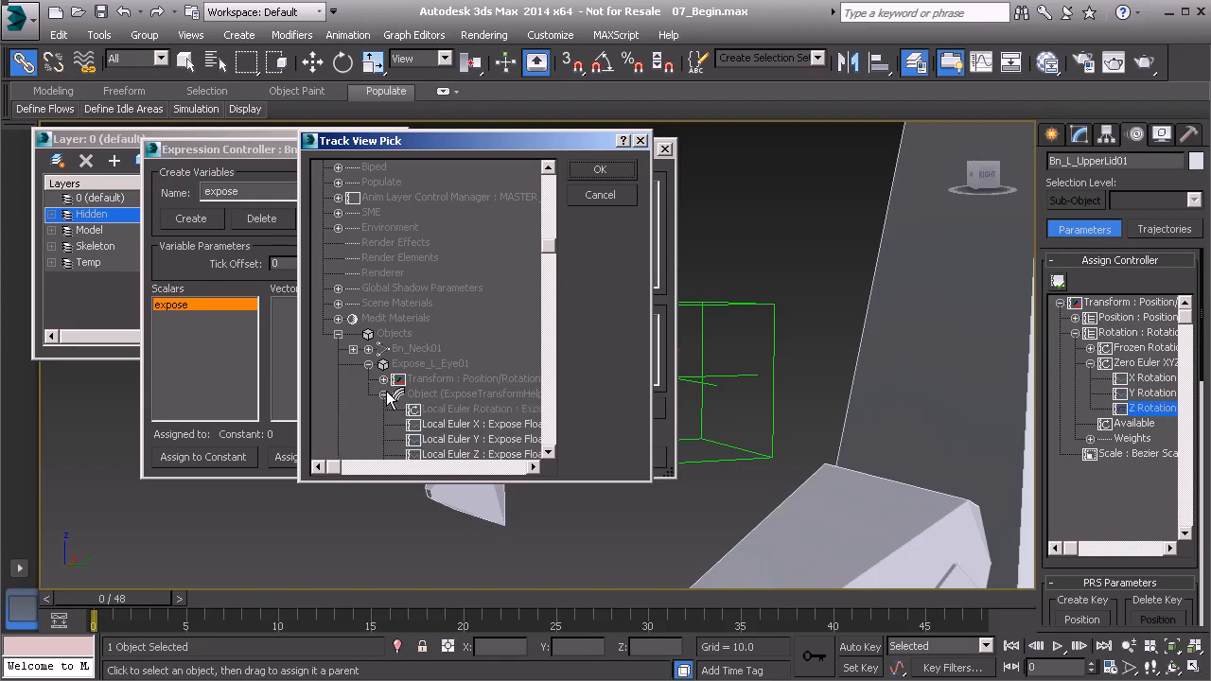
scroll(421, 417, down, 2)
click(417, 365)
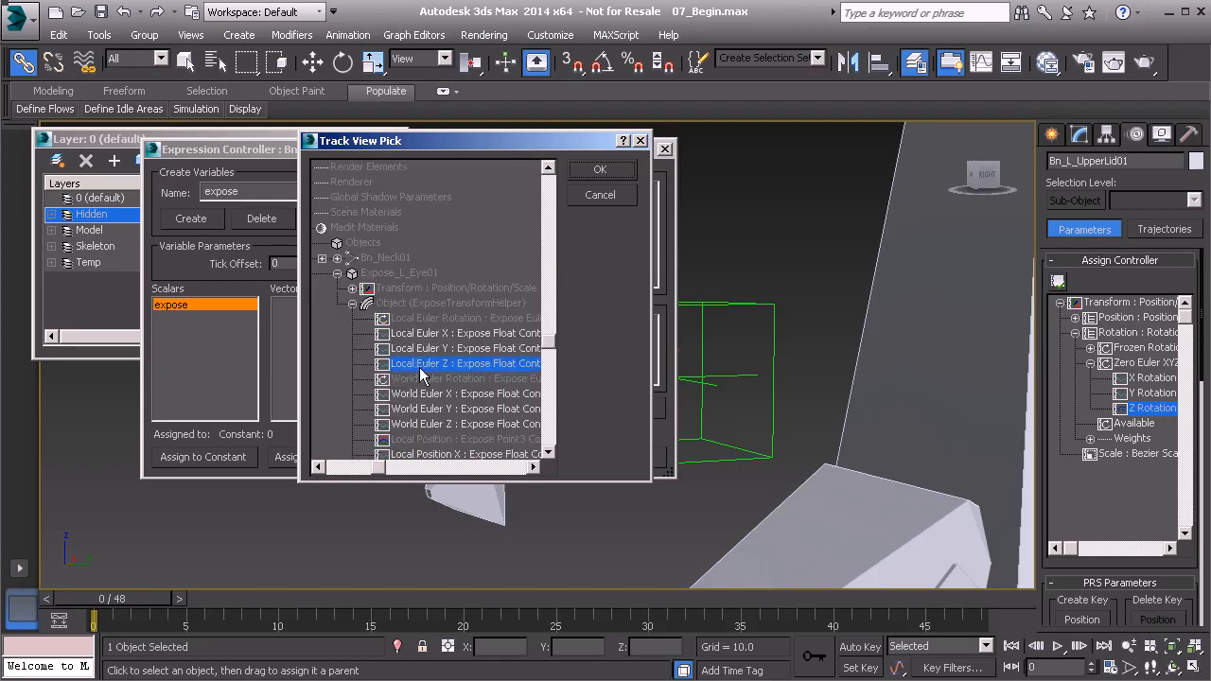
click(604, 170)
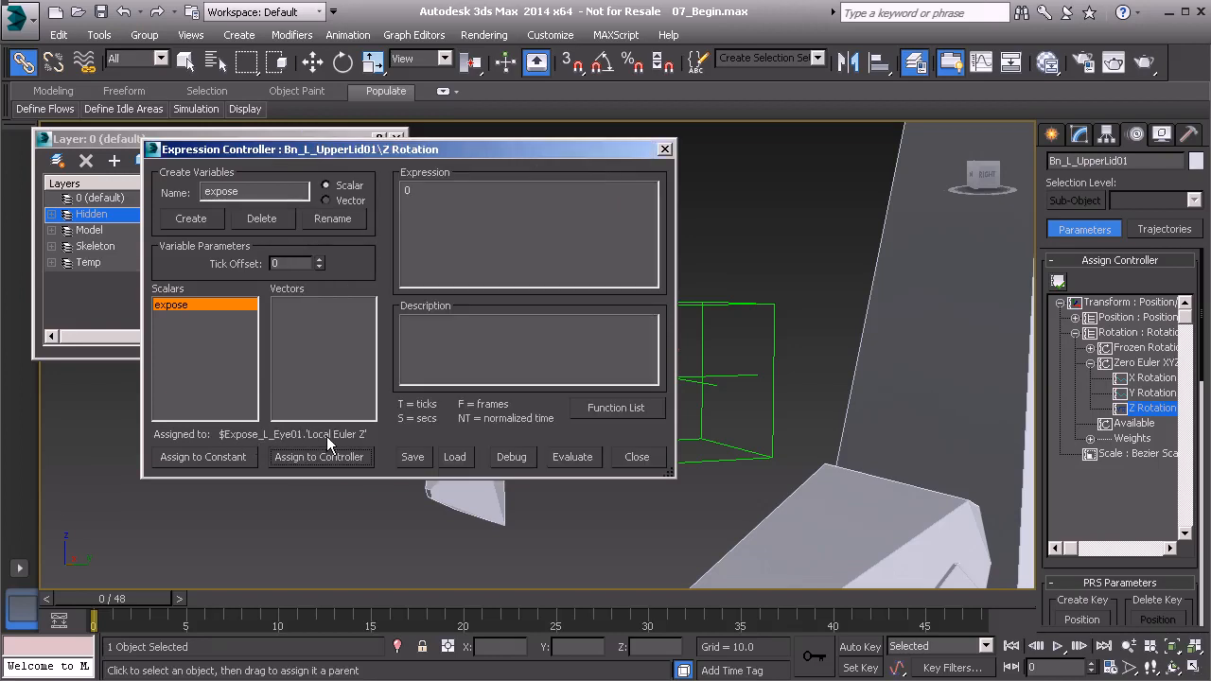
click(441, 222)
click(665, 149)
Test-rotate the left eye bone Bn_L_Eye01 to check how the upper lid bone responds
scroll(681, 265, up, 2)
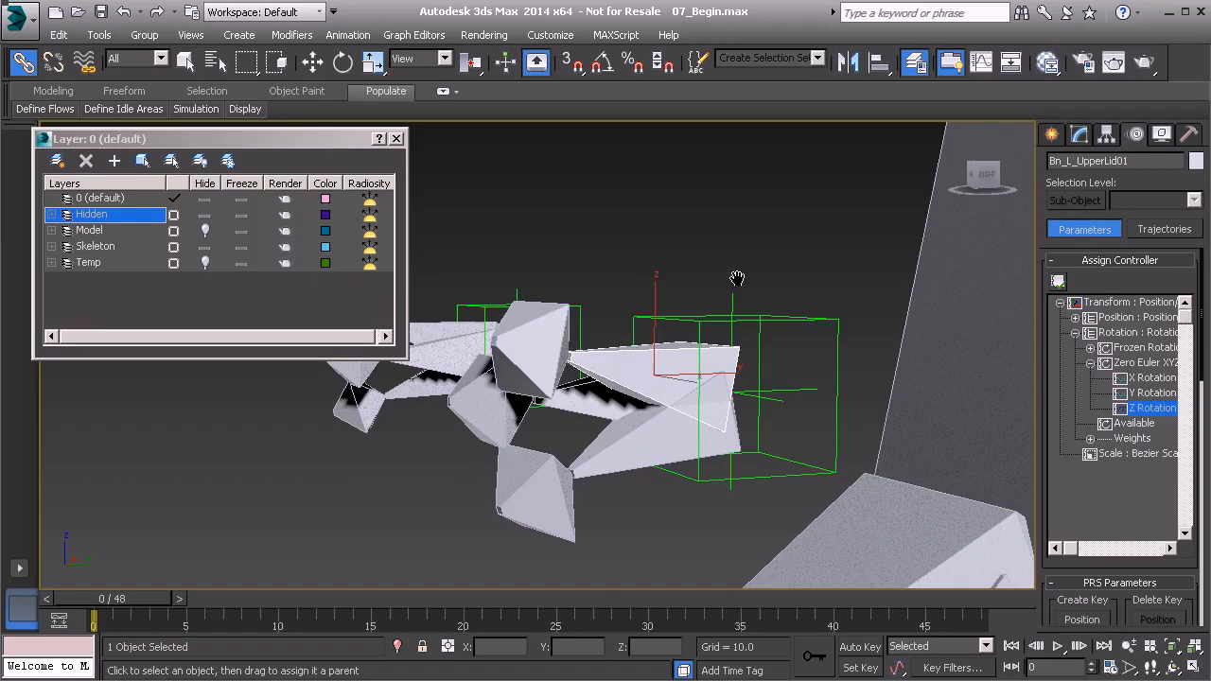
click(603, 409)
alt+middle_drag(615, 406, 599, 406)
key(e)
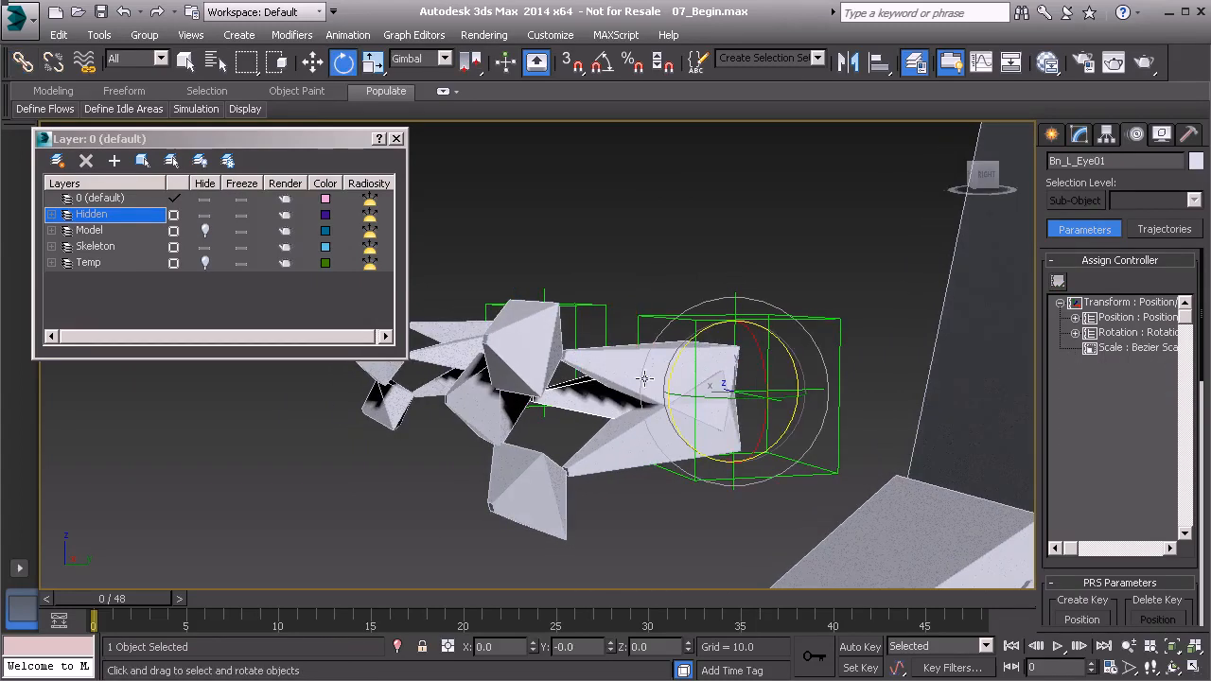
drag(679, 354, 627, 369)
Test the left eye bone's rotation against the face mesh with the Model layer shown temporarily
click(204, 216)
click(204, 215)
click(204, 230)
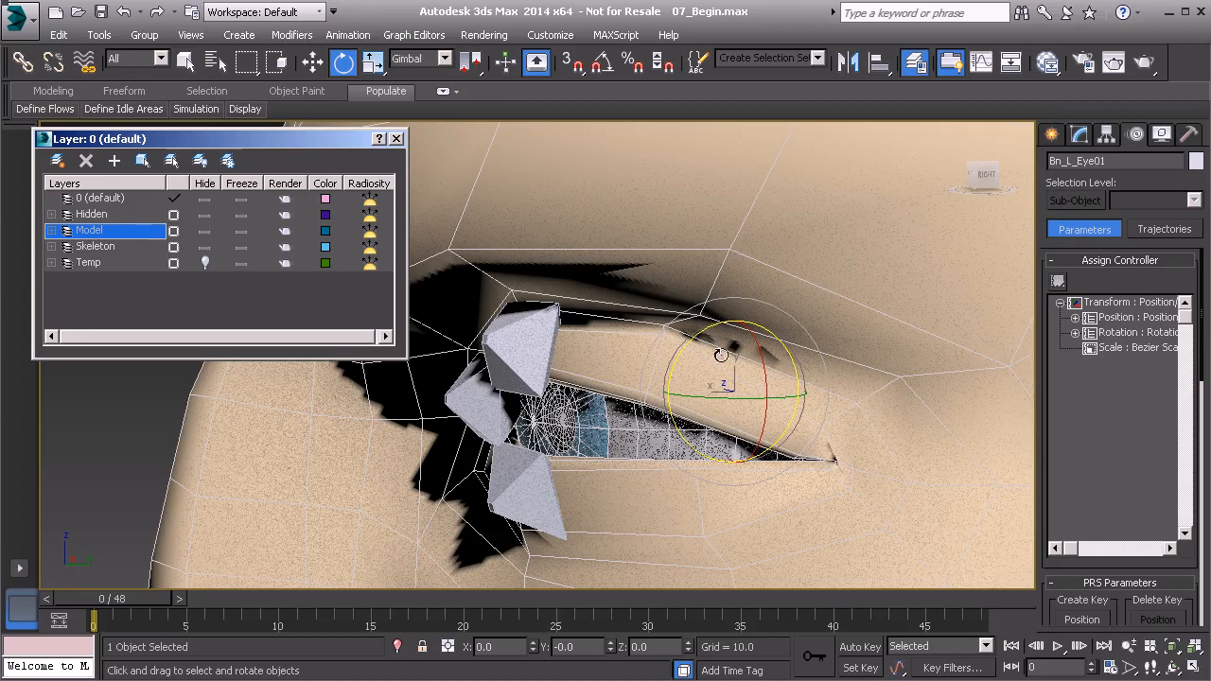
drag(689, 346, 665, 374)
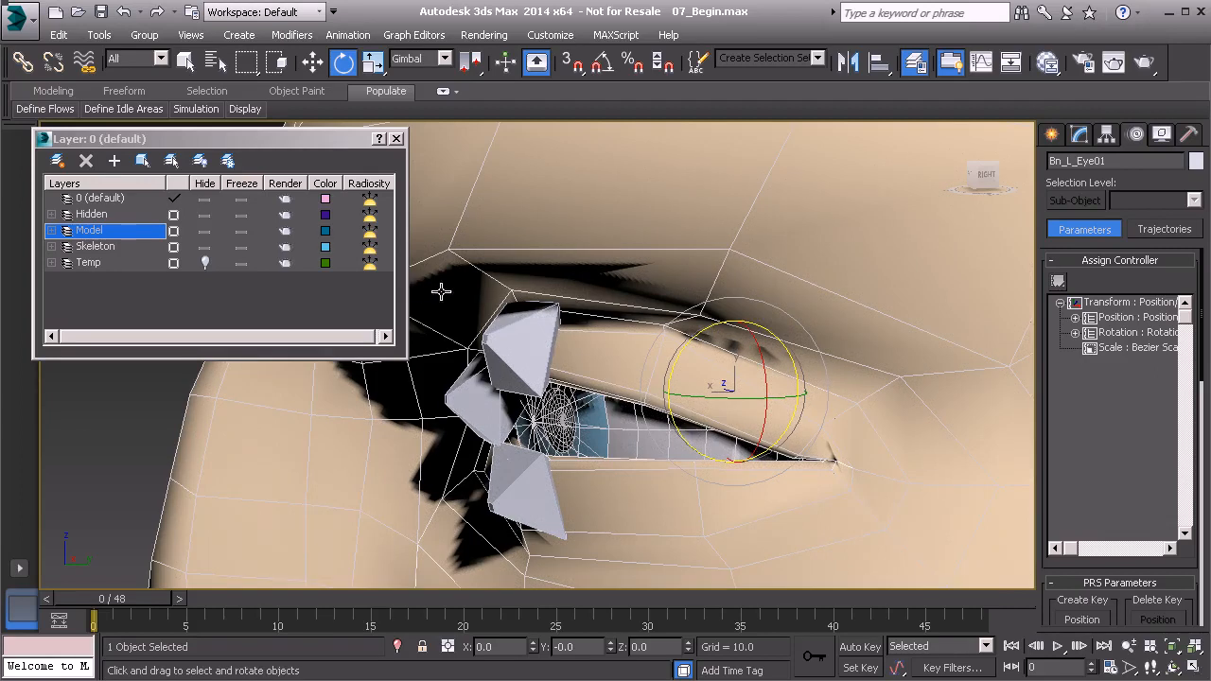
click(206, 232)
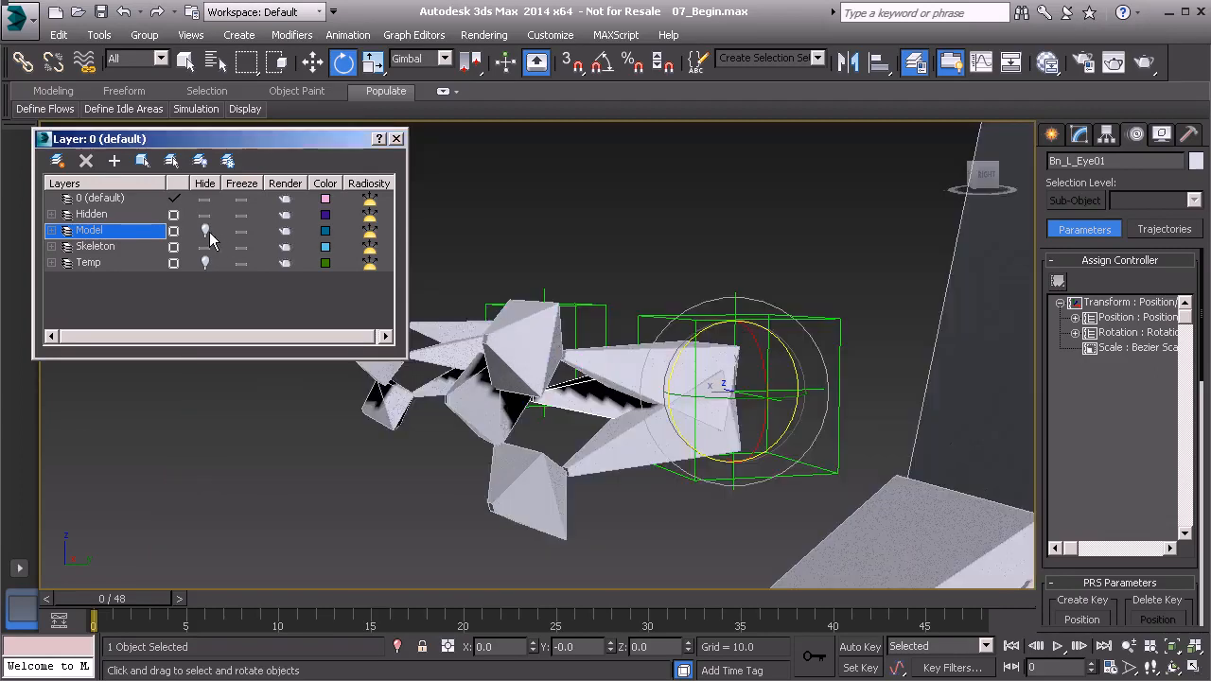
Assign a Float Expression controller to the Y Rotation of Bn_L_UpperLid01 and create a scalar variable named expose in it
alt+middle_drag(752, 454, 694, 450)
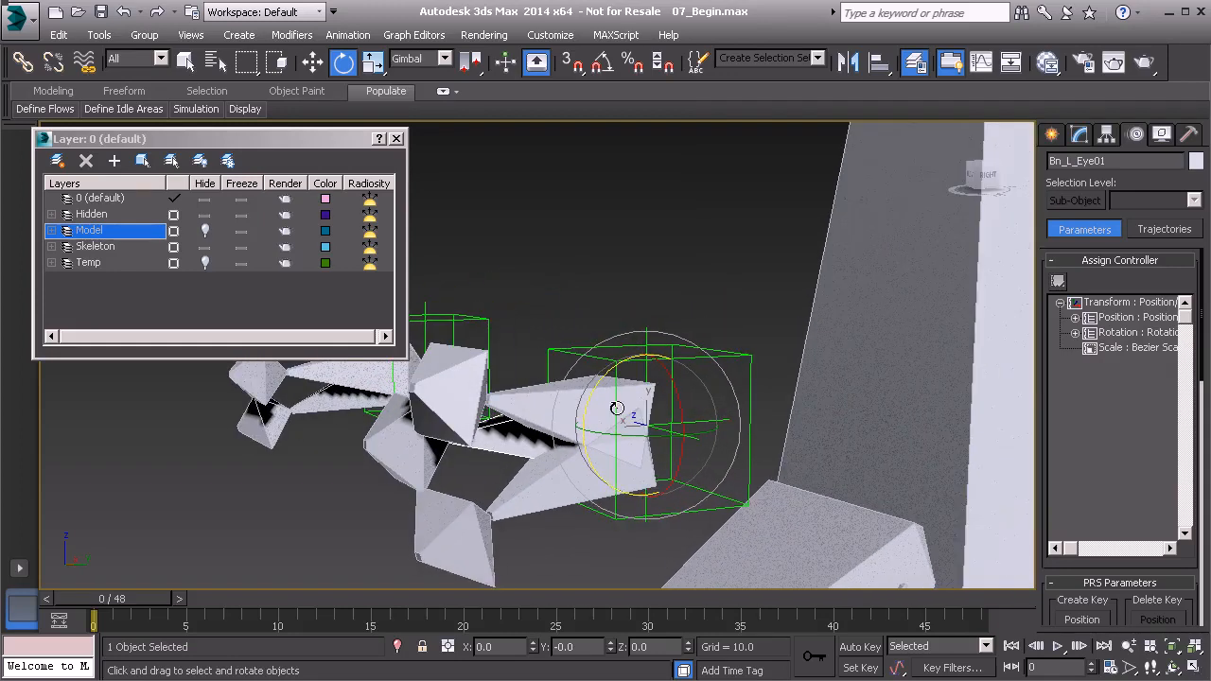
click(1074, 333)
click(1090, 363)
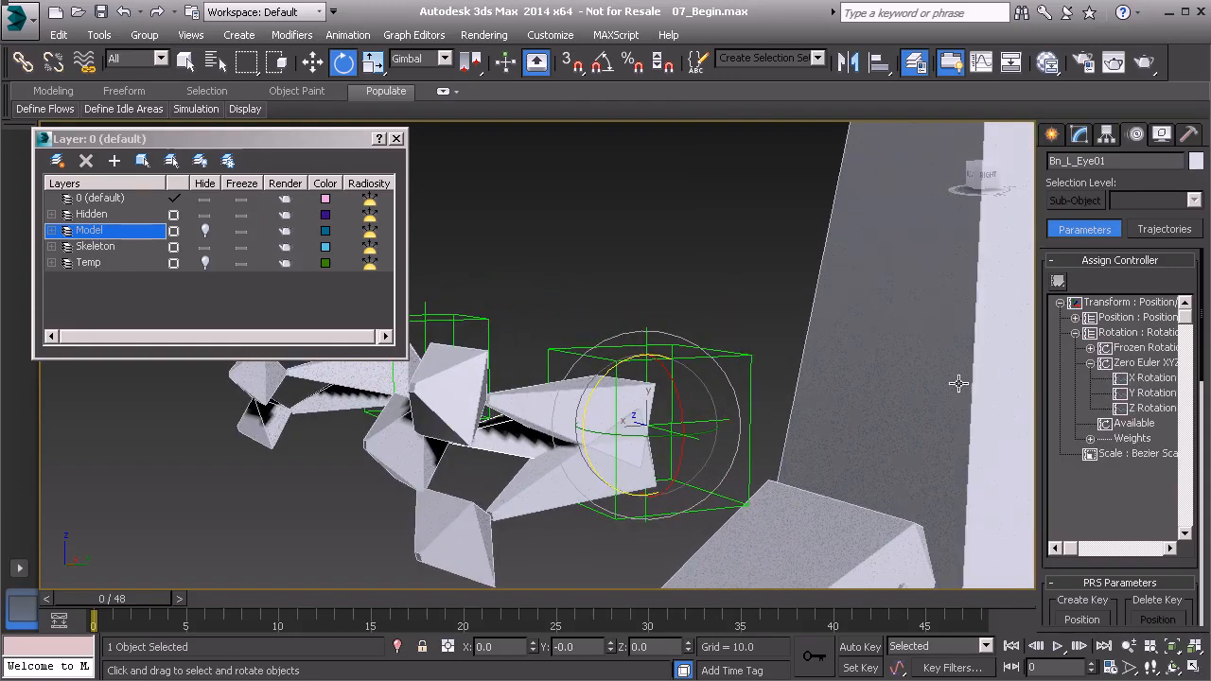
click(560, 386)
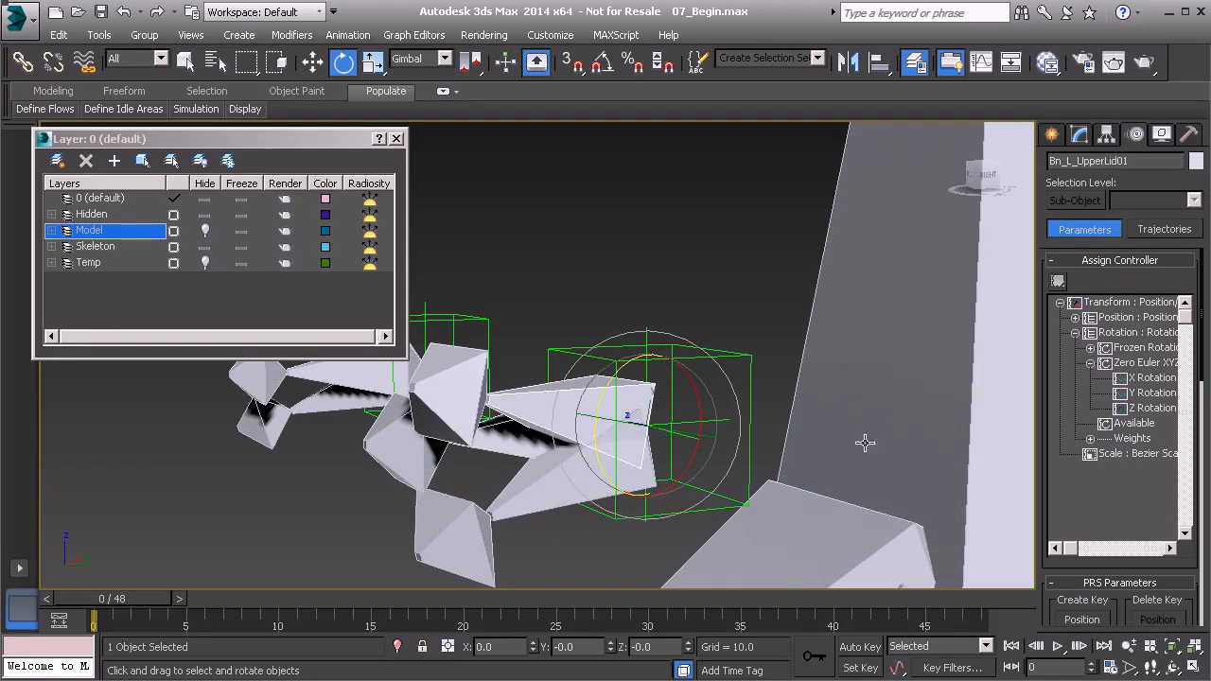
click(1153, 393)
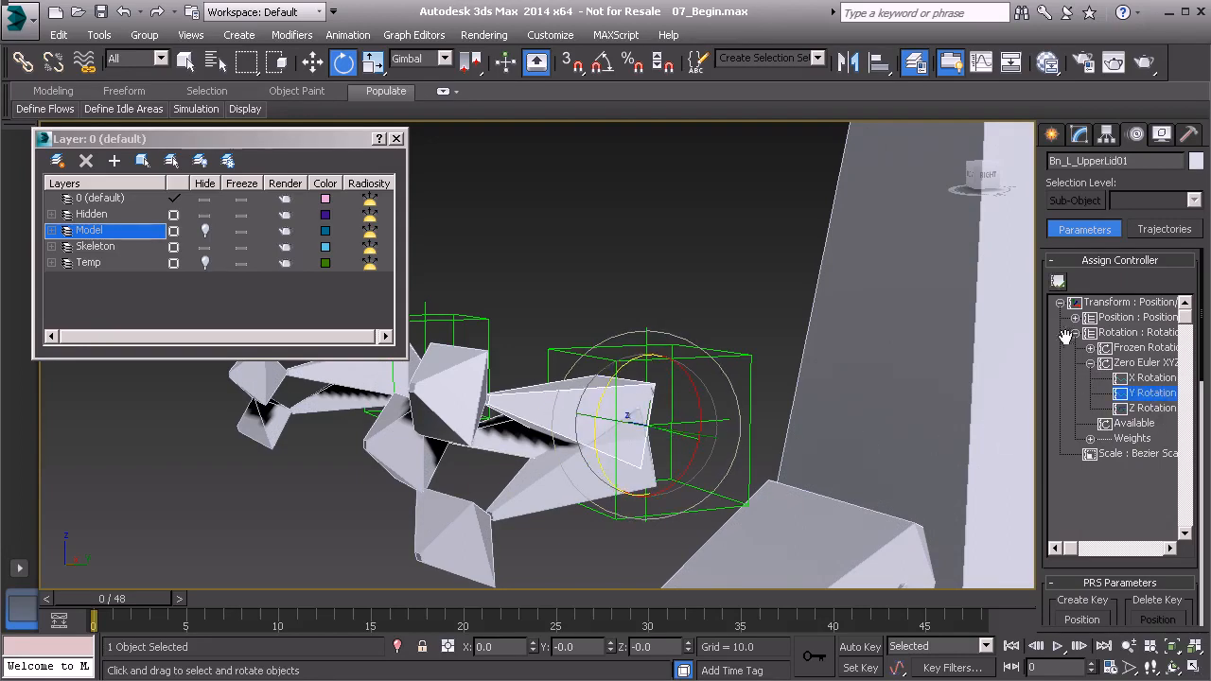
click(1057, 281)
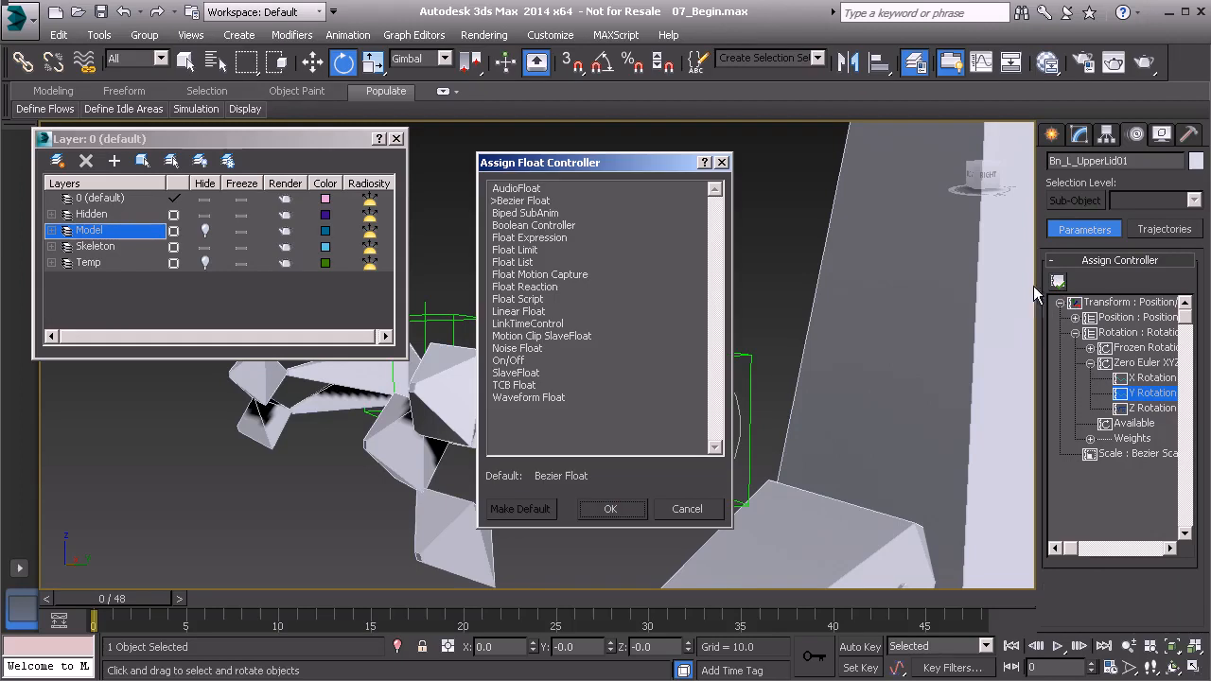
click(545, 238)
click(612, 508)
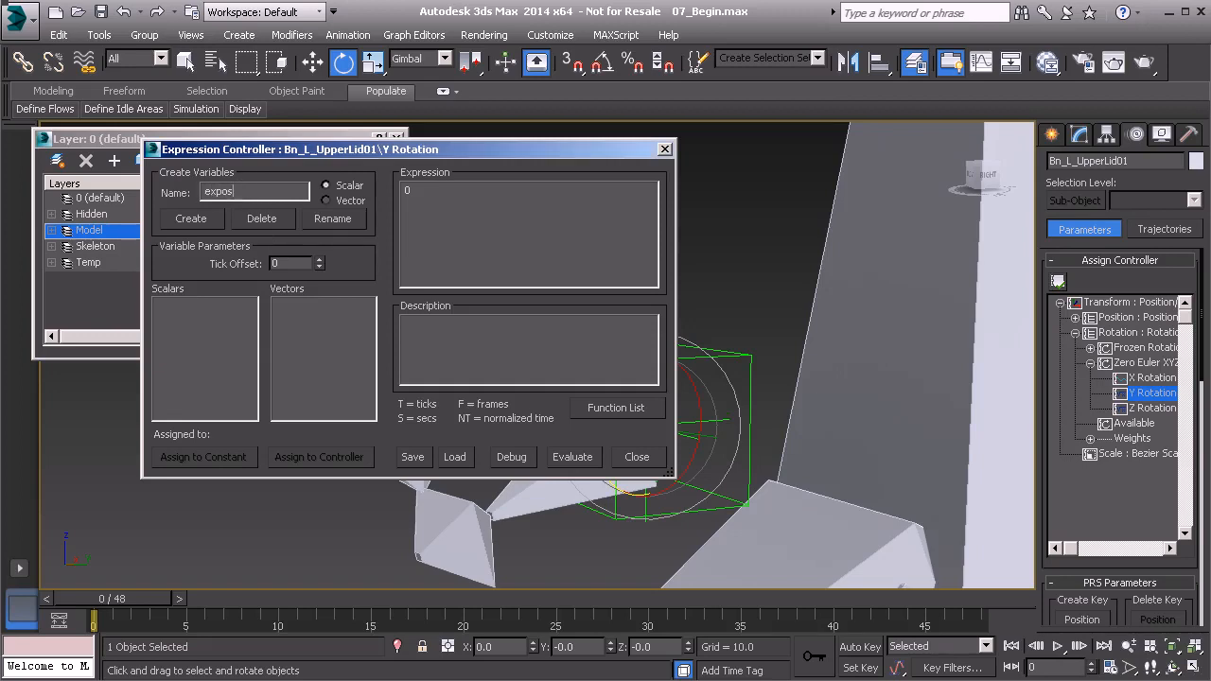
click(190, 219)
Assign the expose variable to the Local Euler Y controller of Expose_L_Eye01 and set the Y Rotation expression to expose * 0.2
click(335, 462)
middle_drag(420, 420, 386, 343)
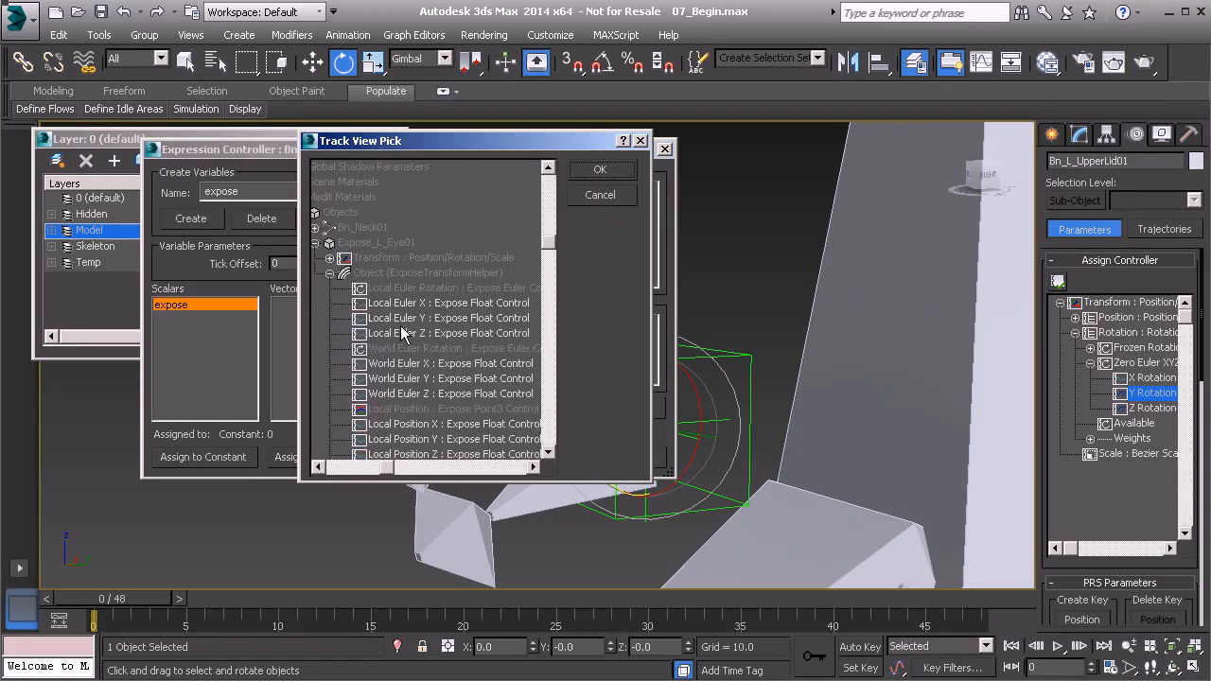
middle_drag(383, 289, 407, 350)
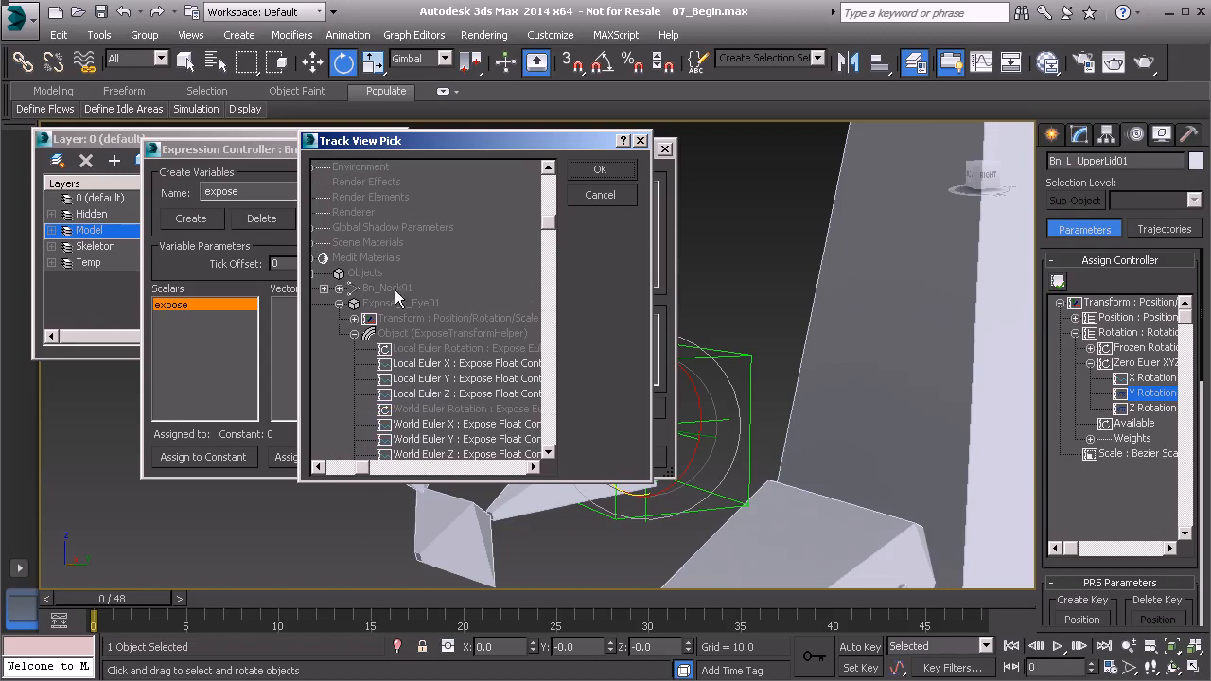
click(436, 380)
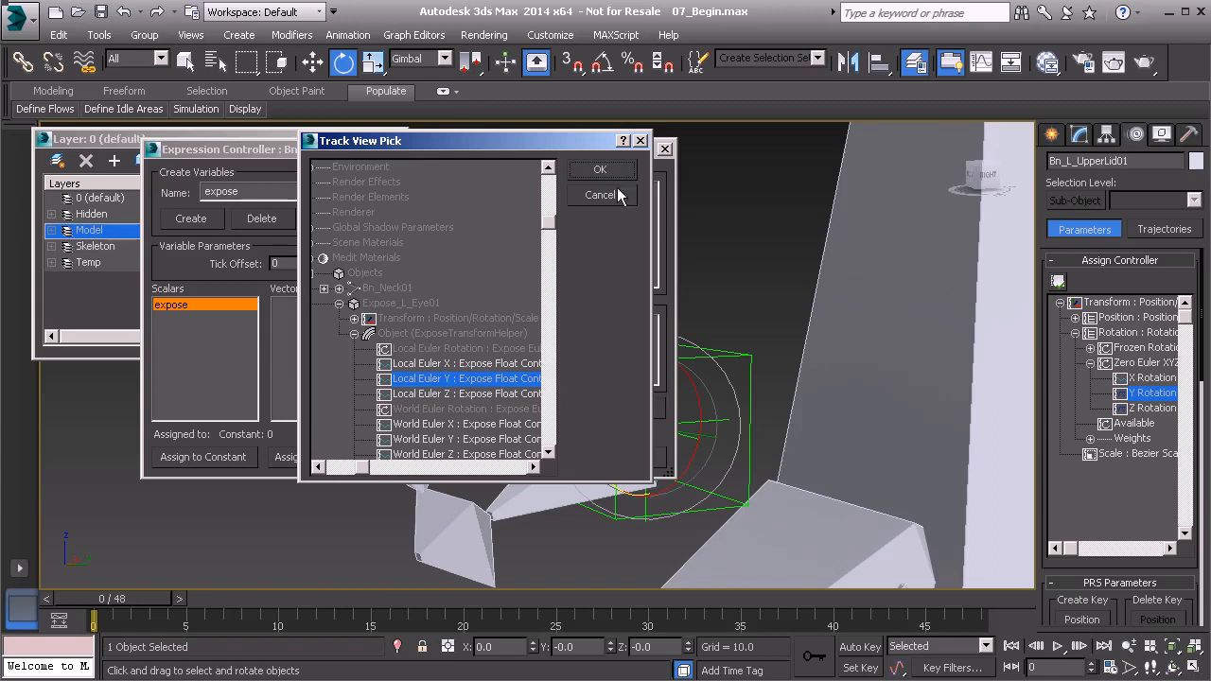
click(600, 169)
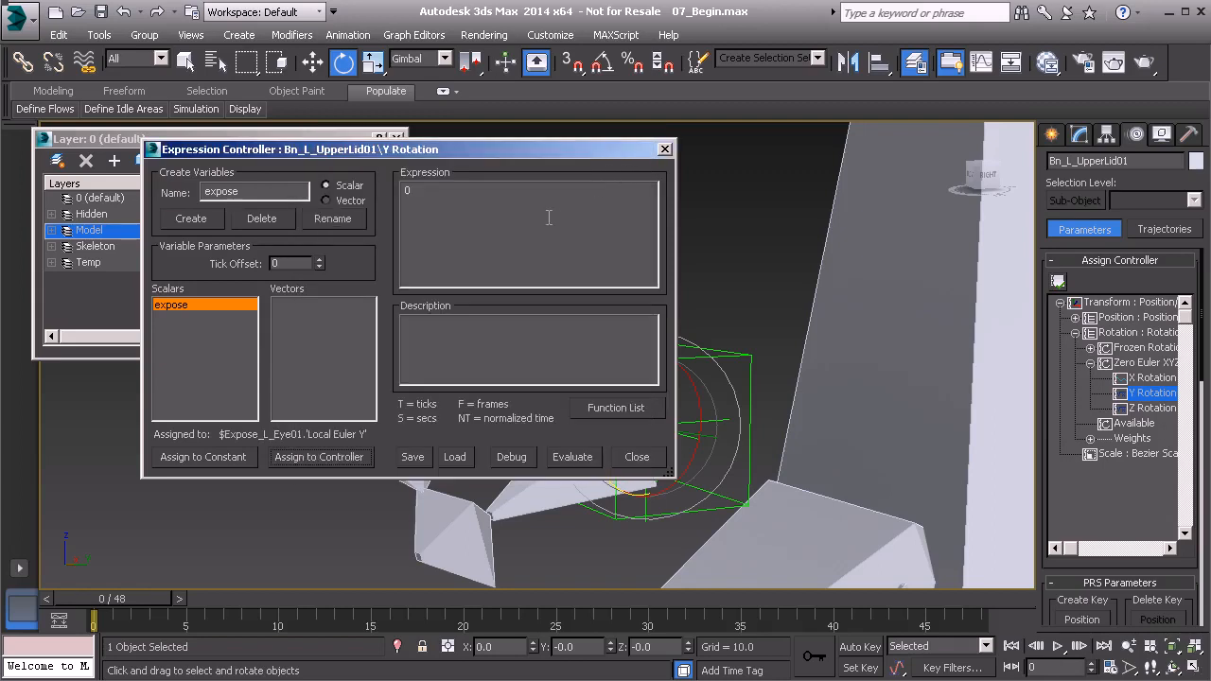
double_click(443, 206)
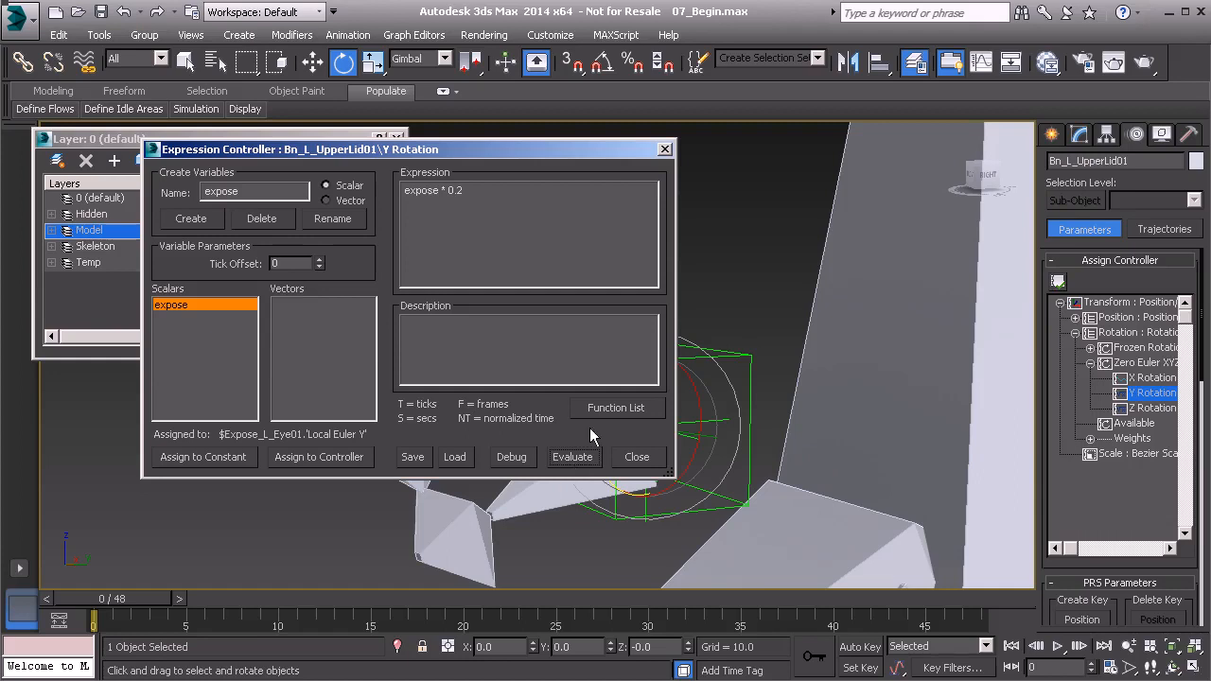
click(665, 149)
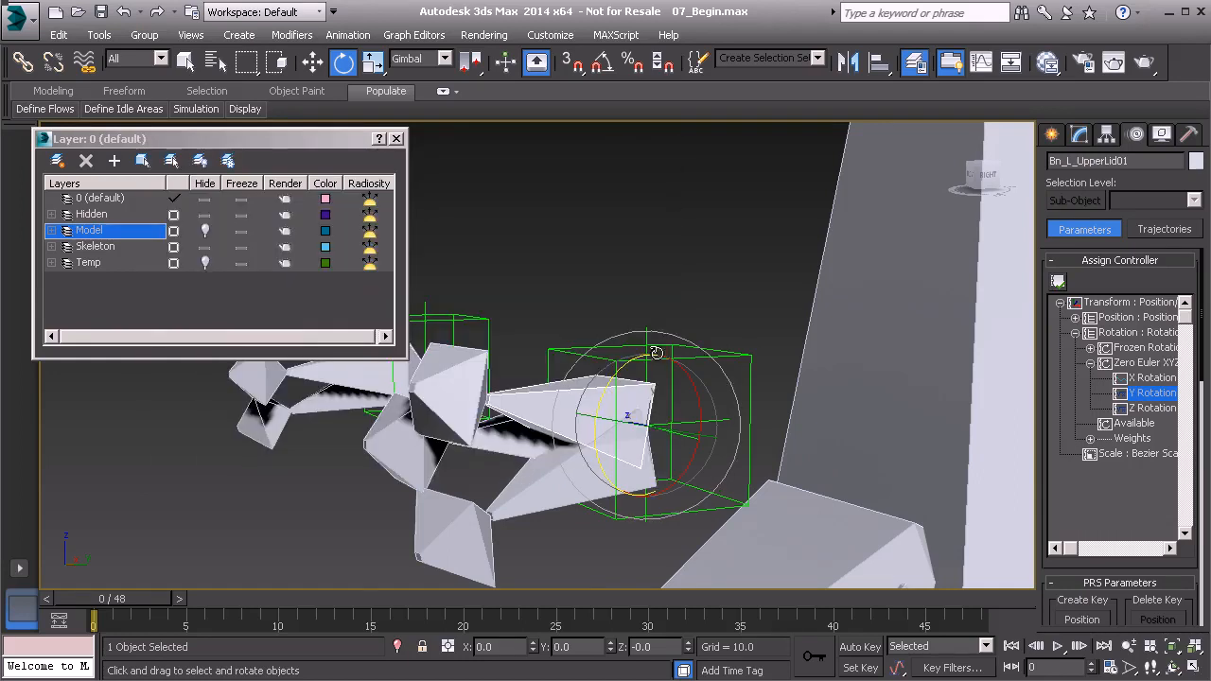
Show the Model layer and test-rotate the left eye bone Bn_L_Eye01 to check the upper lid against the face mesh
click(205, 230)
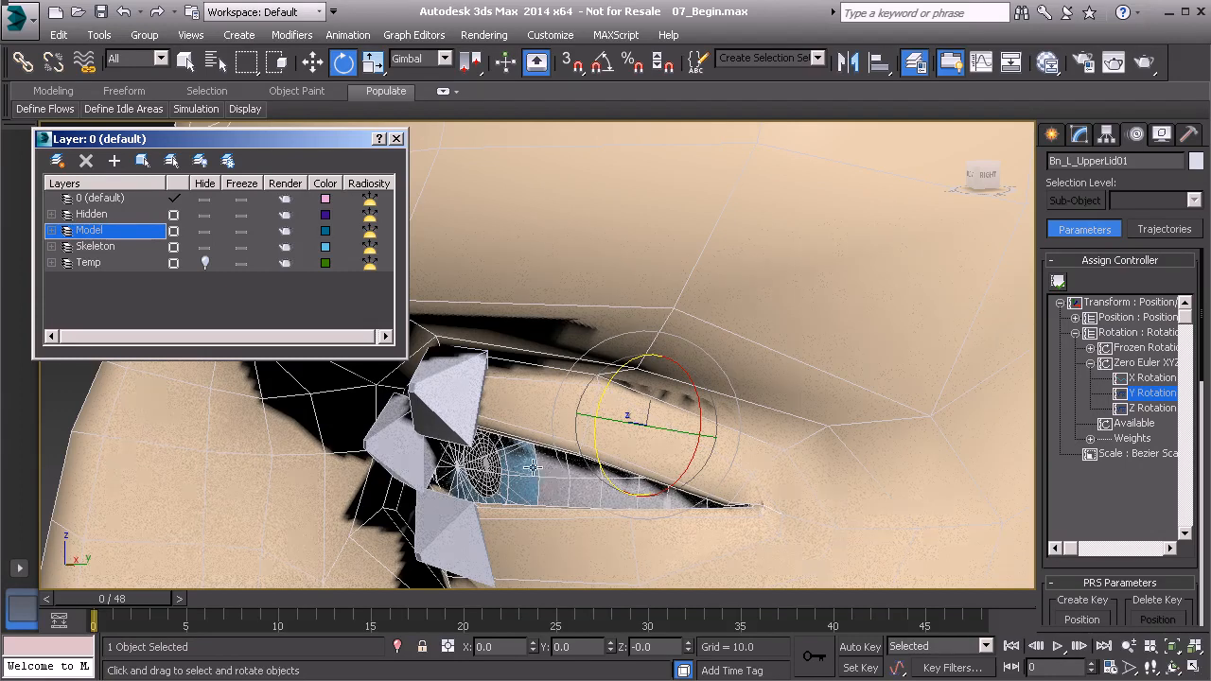
click(394, 445)
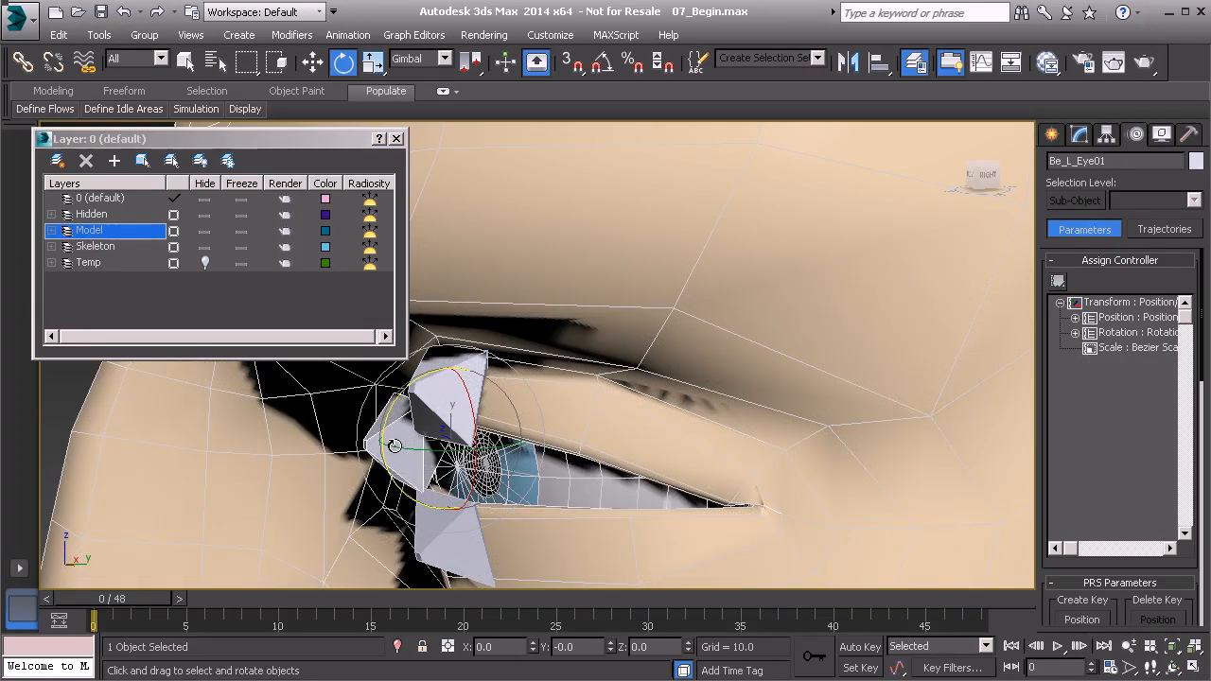
key(Page_Up)
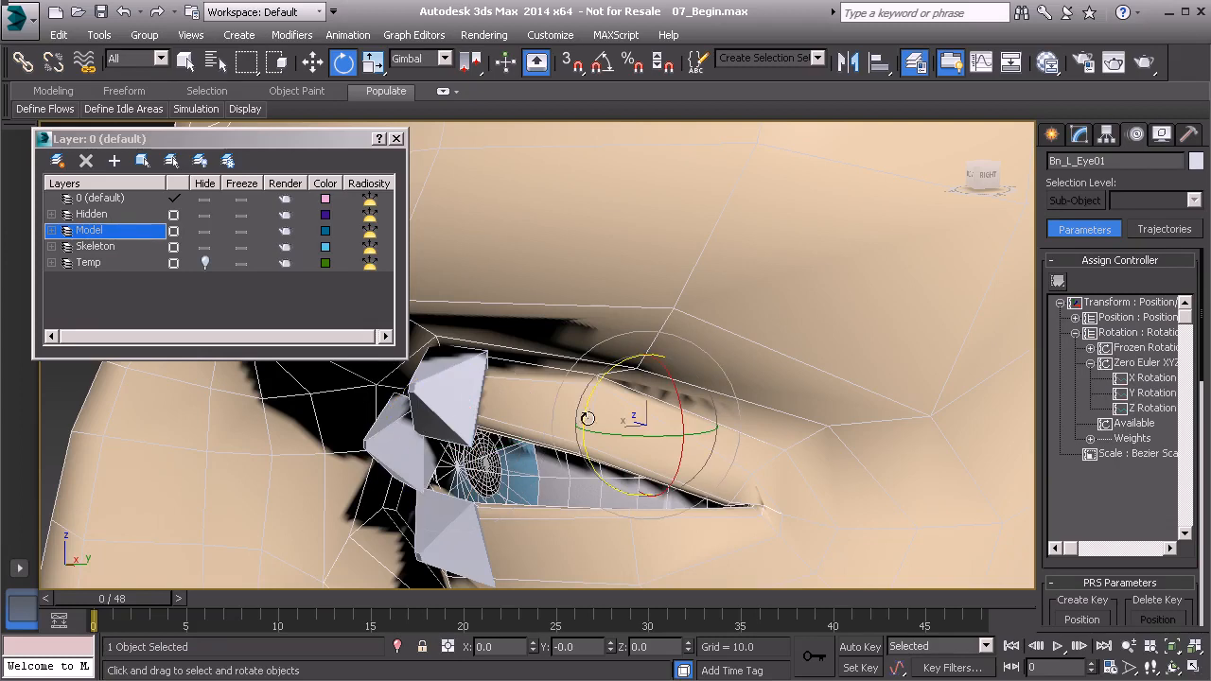
drag(616, 436, 619, 440)
alt+middle_drag(620, 440, 681, 432)
drag(599, 444, 616, 450)
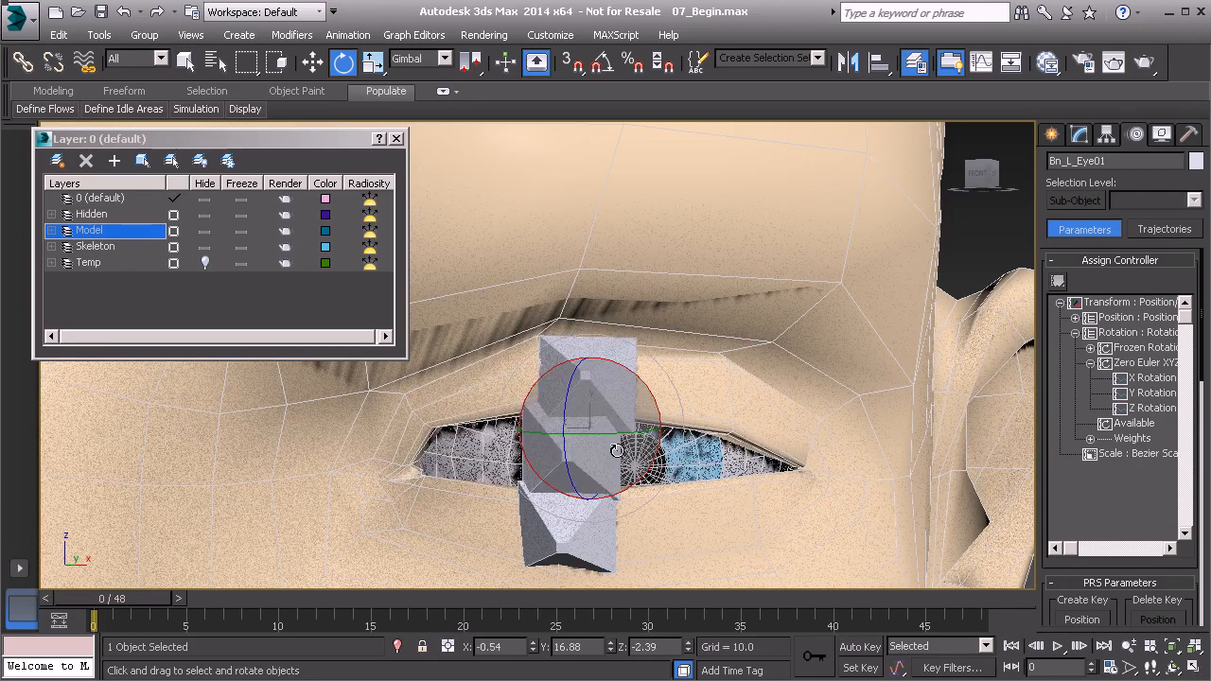
right_click(616, 451)
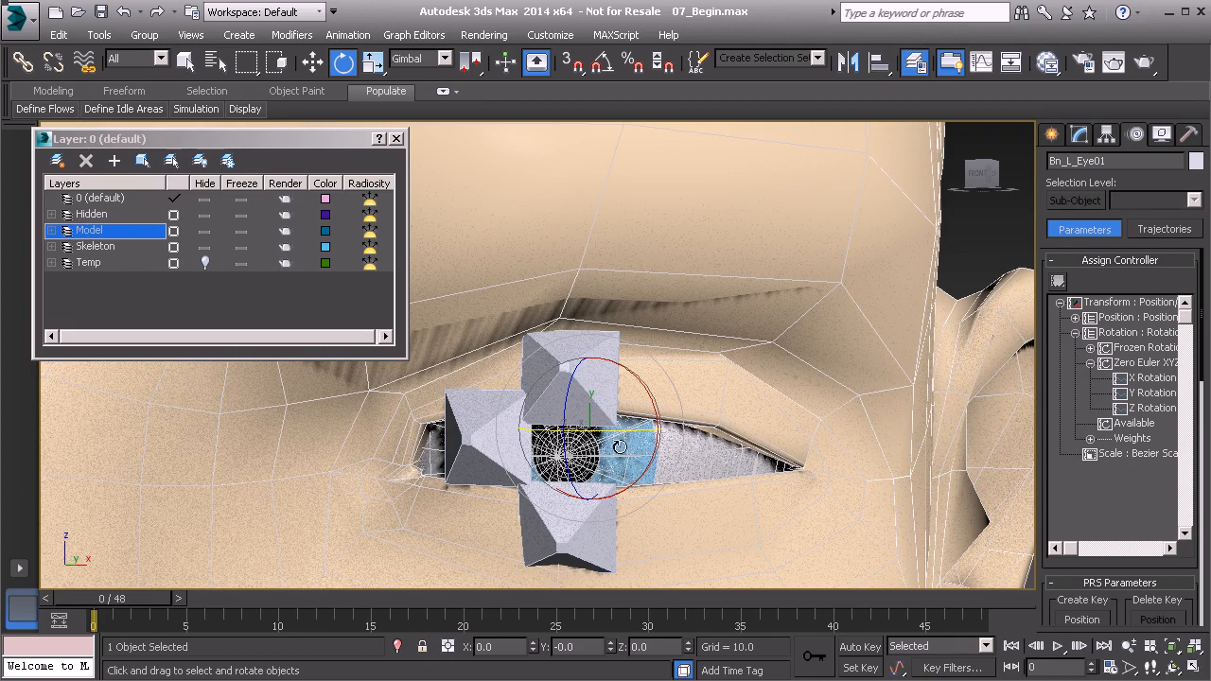
mouse_move(604, 409)
mouse_down()
mouse_move(621, 408)
mouse_move(596, 400)
mouse_up()
key(ctrl+z)
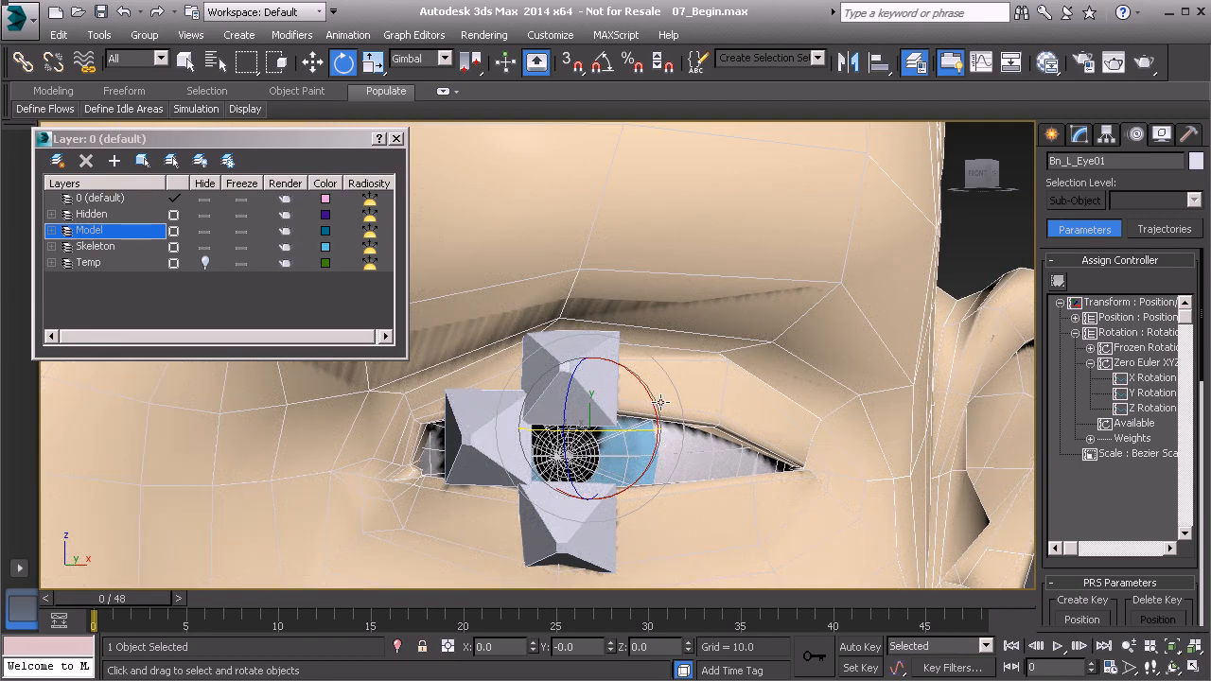
Test-rotate the left eye bone further to examine how both lids follow it, and hide the Model layer again
mouse_move(596, 421)
mouse_down()
mouse_move(620, 398)
mouse_move(598, 401)
mouse_up()
right_click(598, 401)
mouse_move(577, 415)
mouse_down()
mouse_move(606, 407)
mouse_move(579, 417)
mouse_move(571, 401)
mouse_move(605, 397)
mouse_move(585, 403)
mouse_up()
right_click(570, 384)
right_click(587, 401)
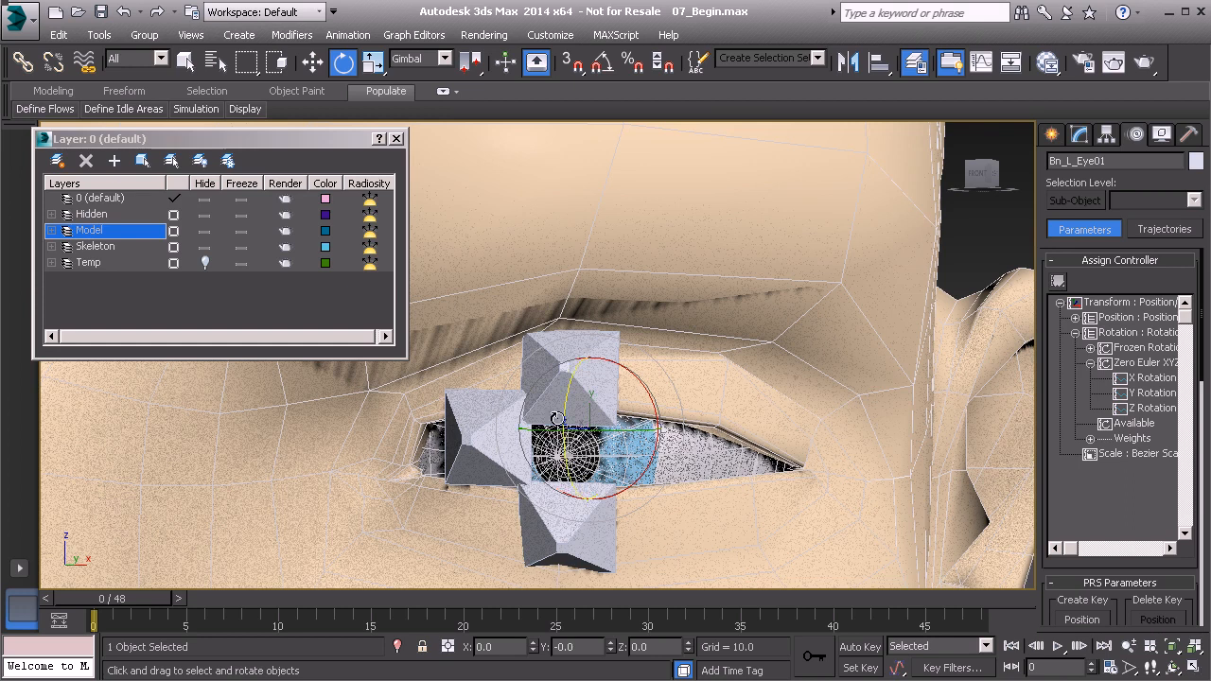
alt+middle_drag(574, 432, 568, 445)
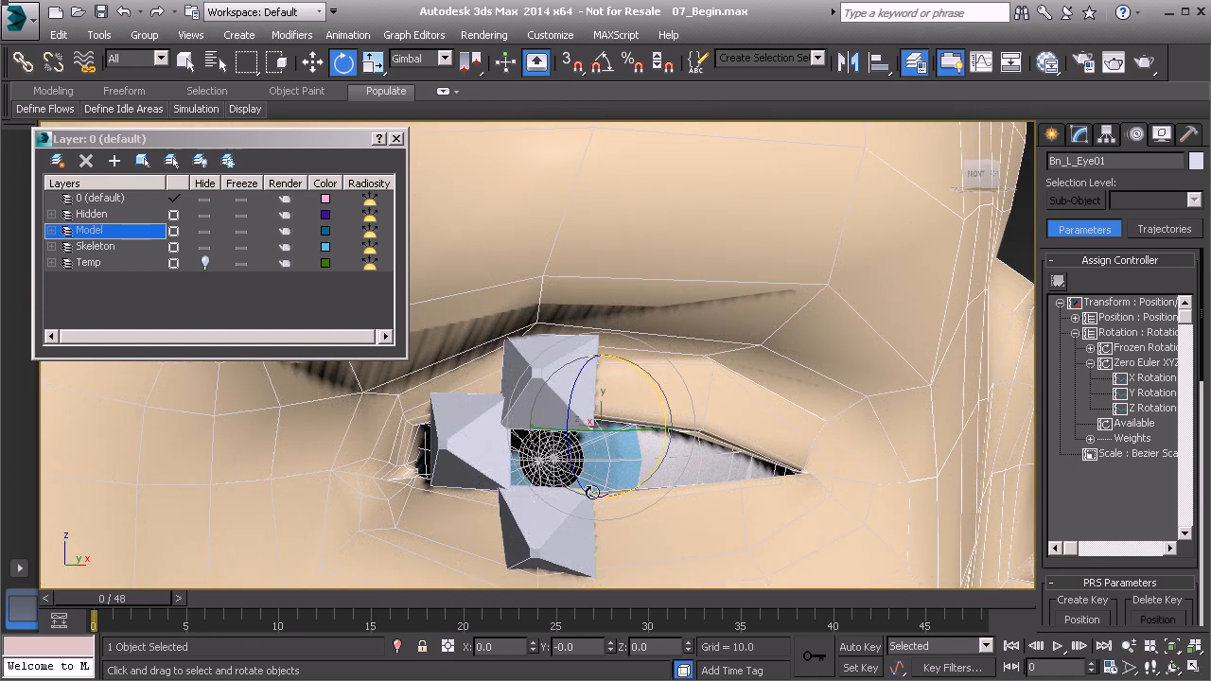
alt+middle_drag(593, 478, 572, 471)
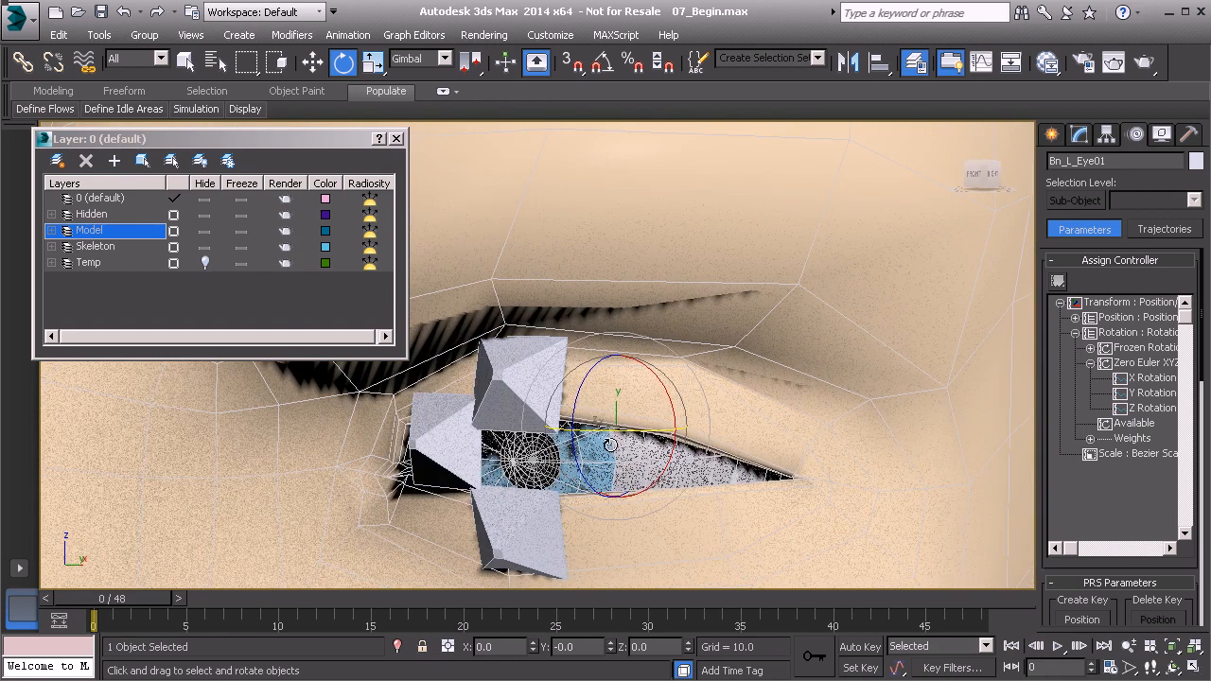
click(207, 232)
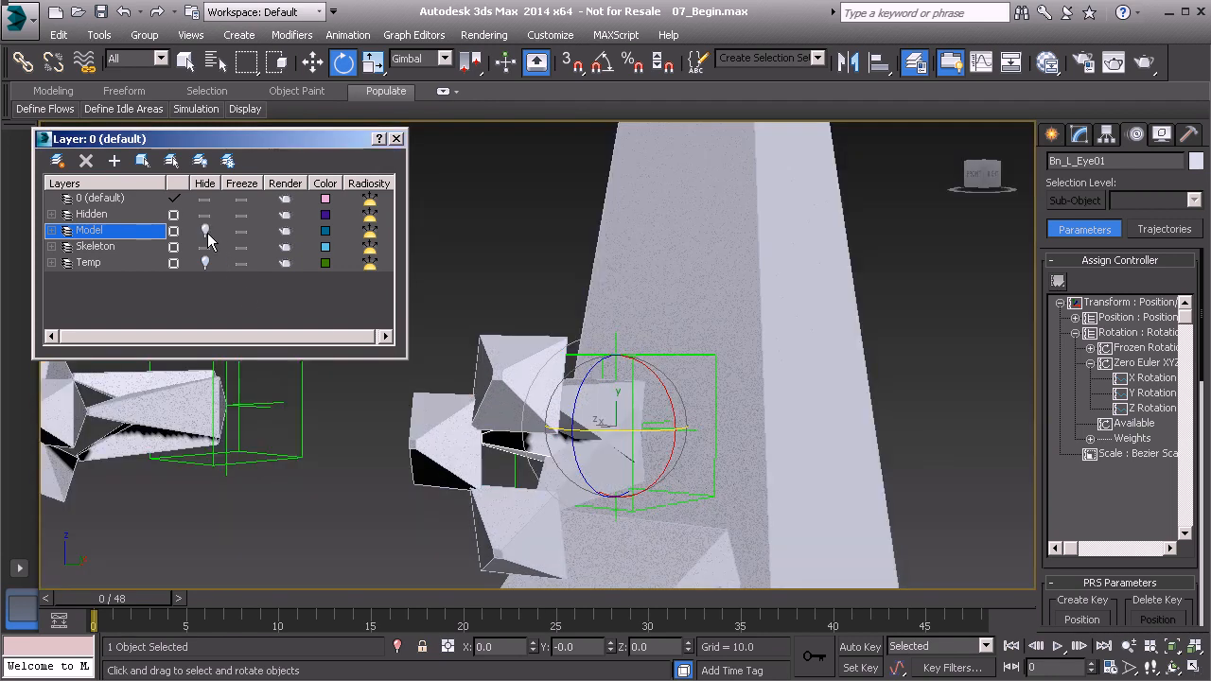
Assign a Float Expression controller to the Z Rotation of the lower lid bone Bn_L_LowerLid01 under its Zero Euler XYZ
alt+middle_drag(605, 436, 583, 439)
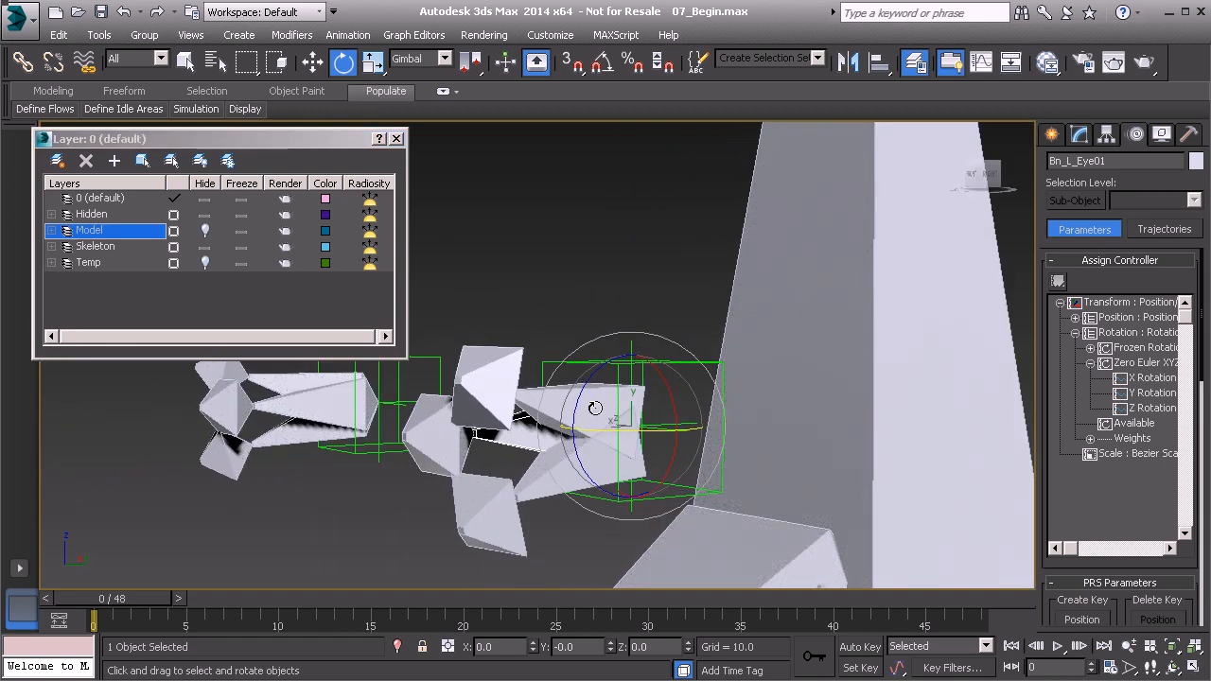
alt+middle_drag(572, 464, 568, 467)
click(566, 468)
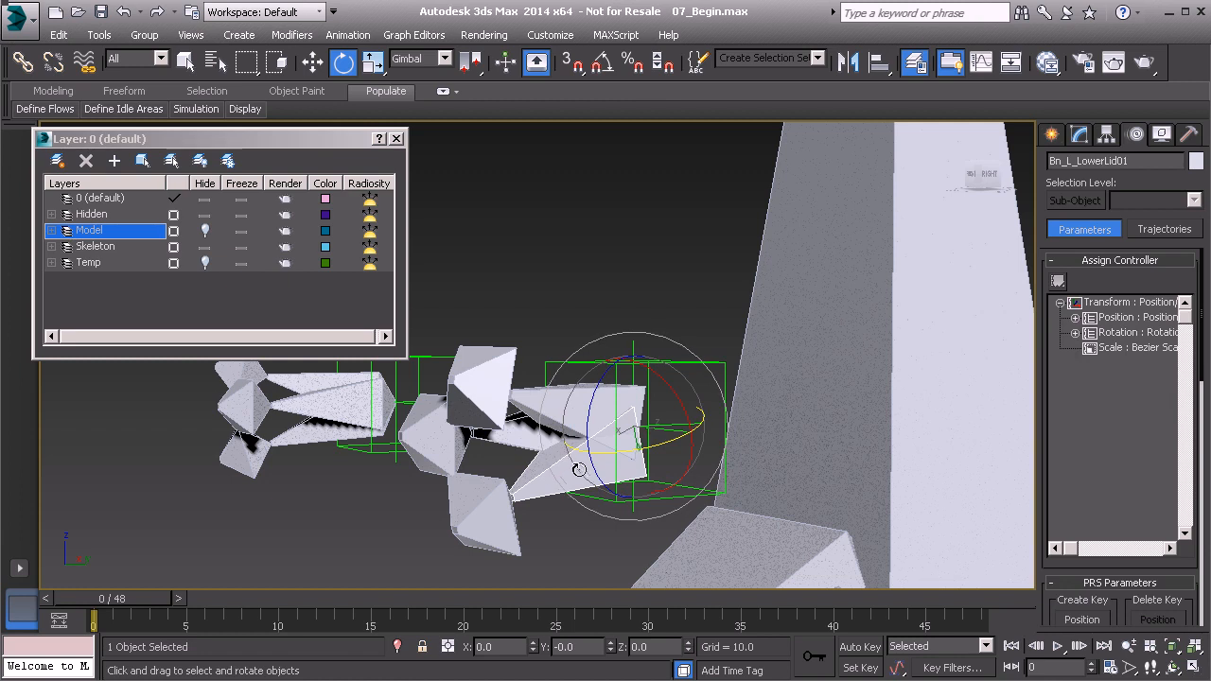
click(1075, 333)
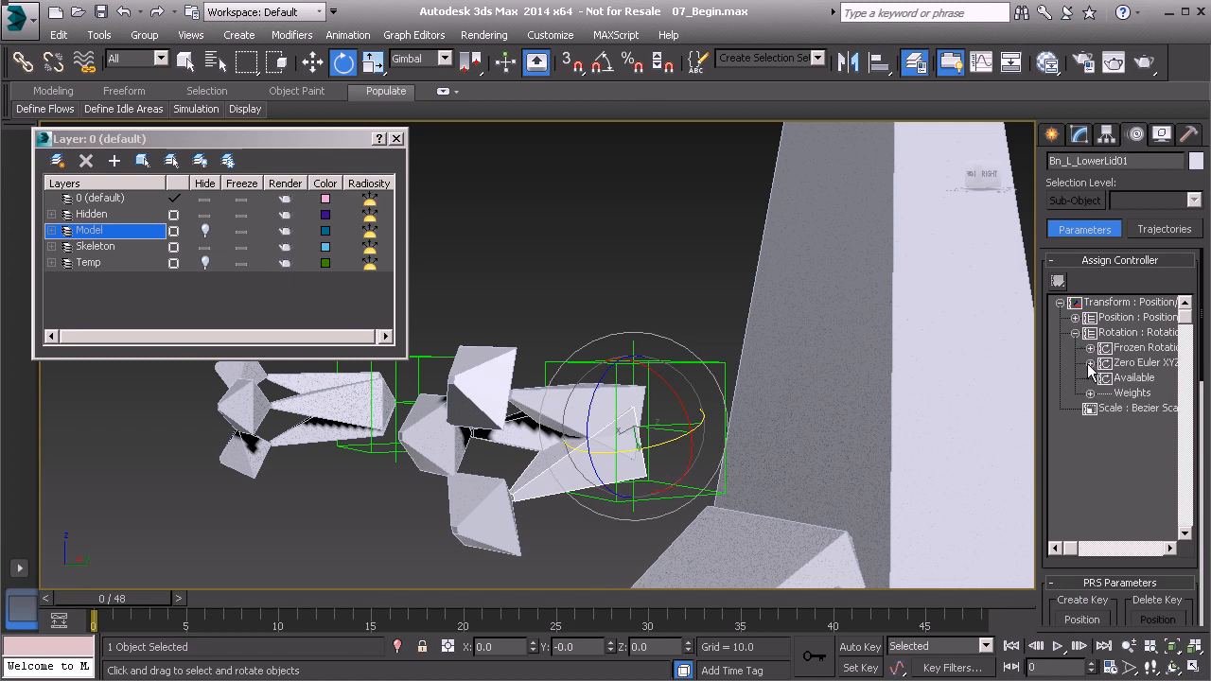
click(1090, 363)
click(1147, 407)
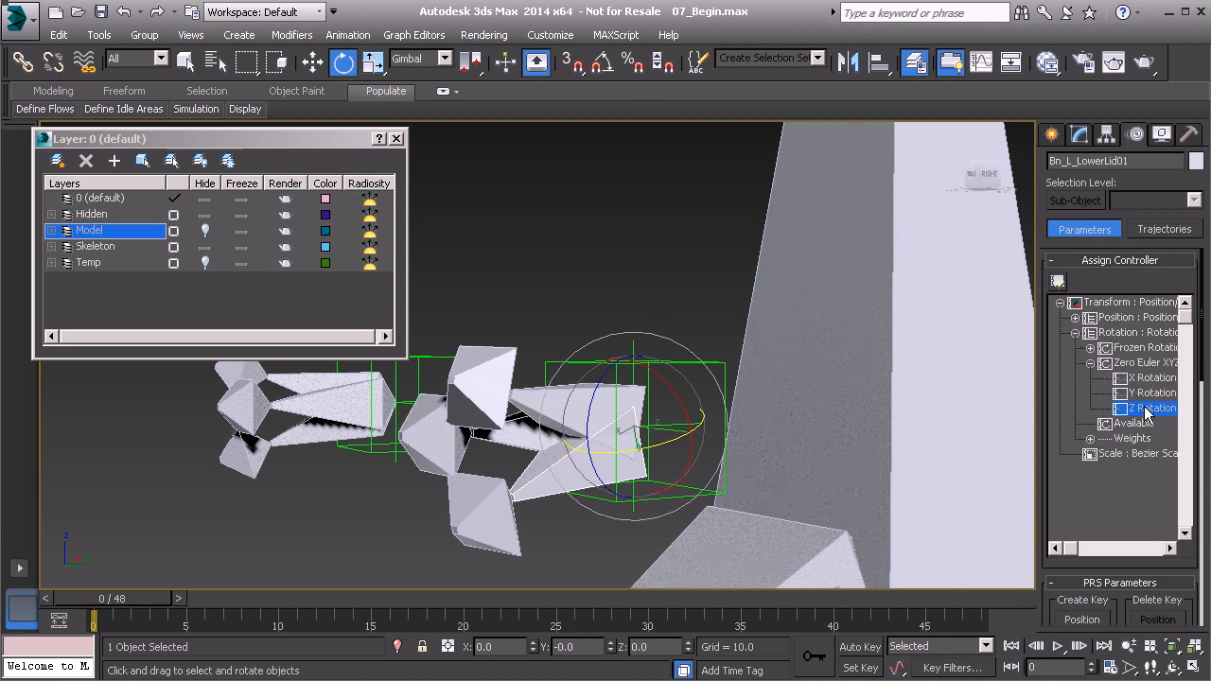
click(1059, 282)
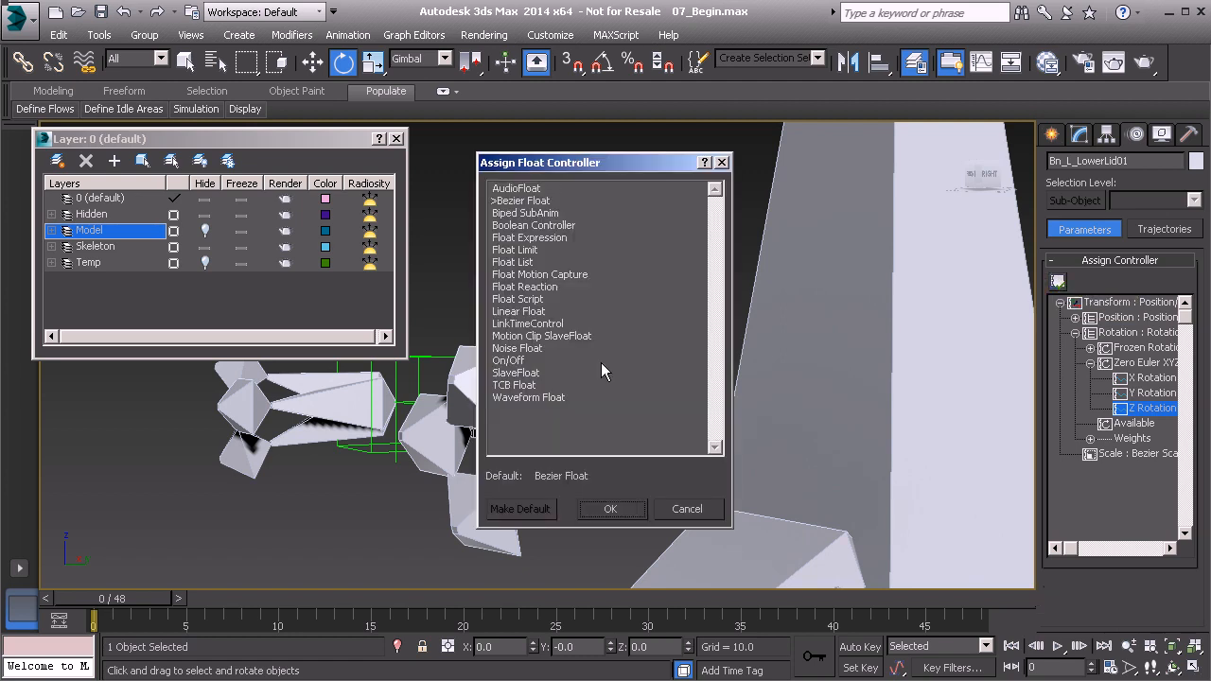
click(554, 238)
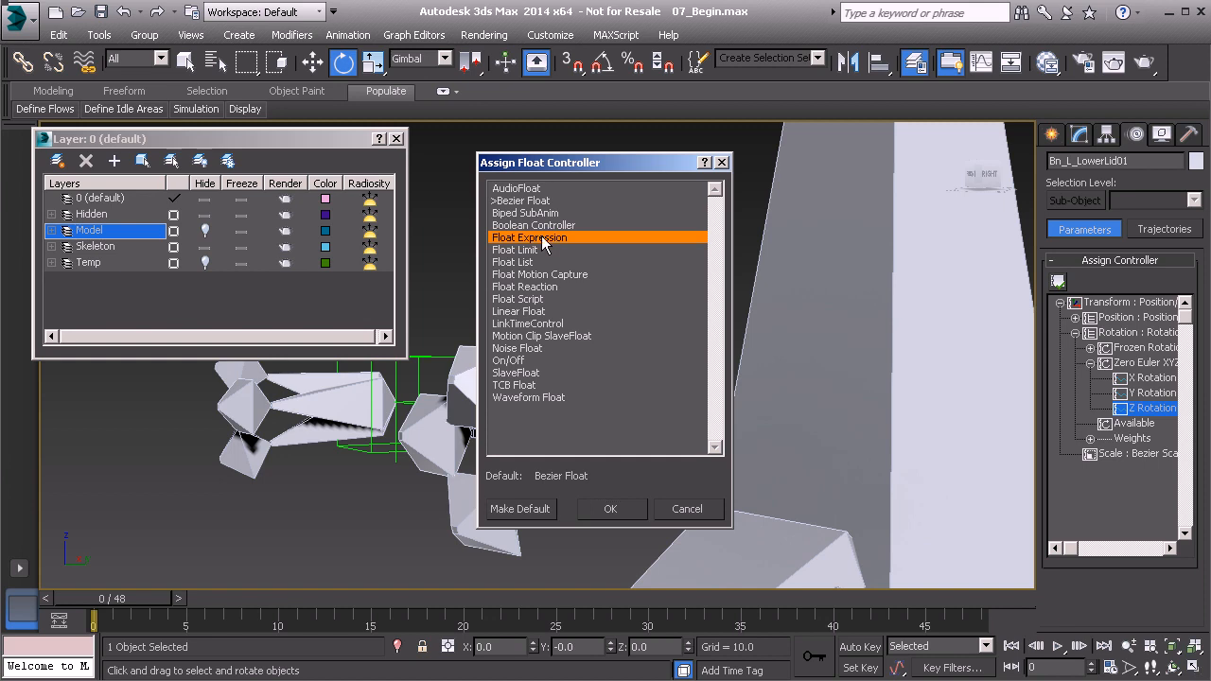
click(610, 509)
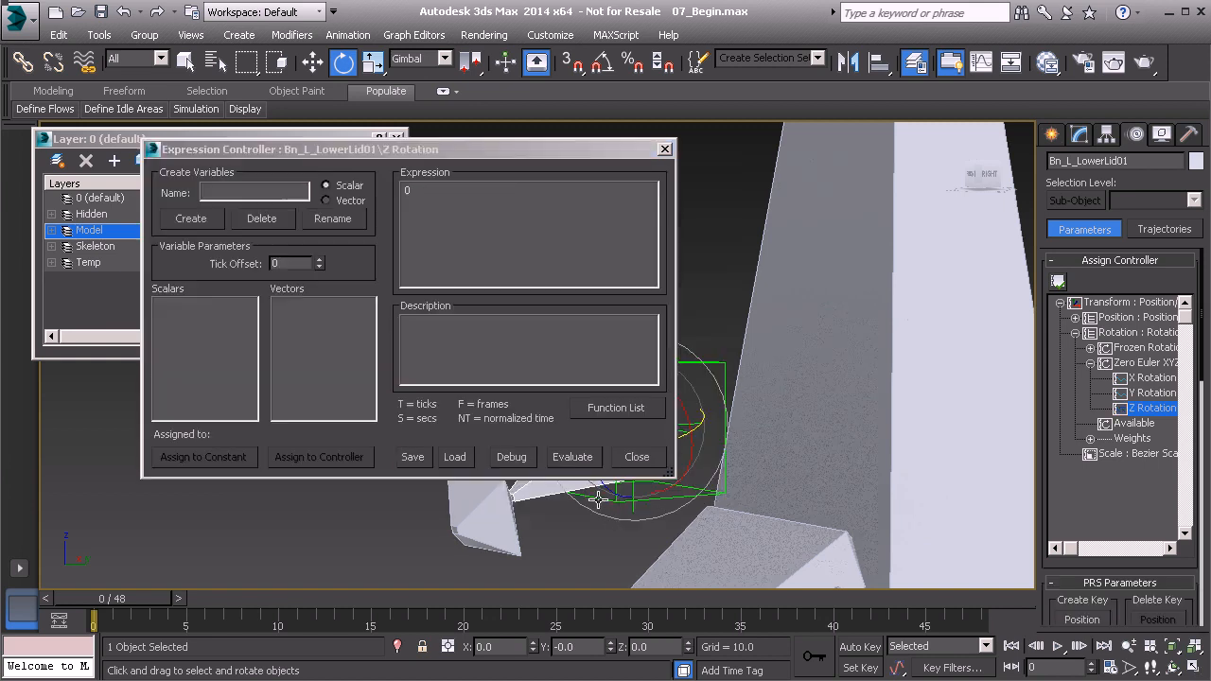
Create a scalar variable named expose in the lower lid's Z Rotation expression
click(242, 194)
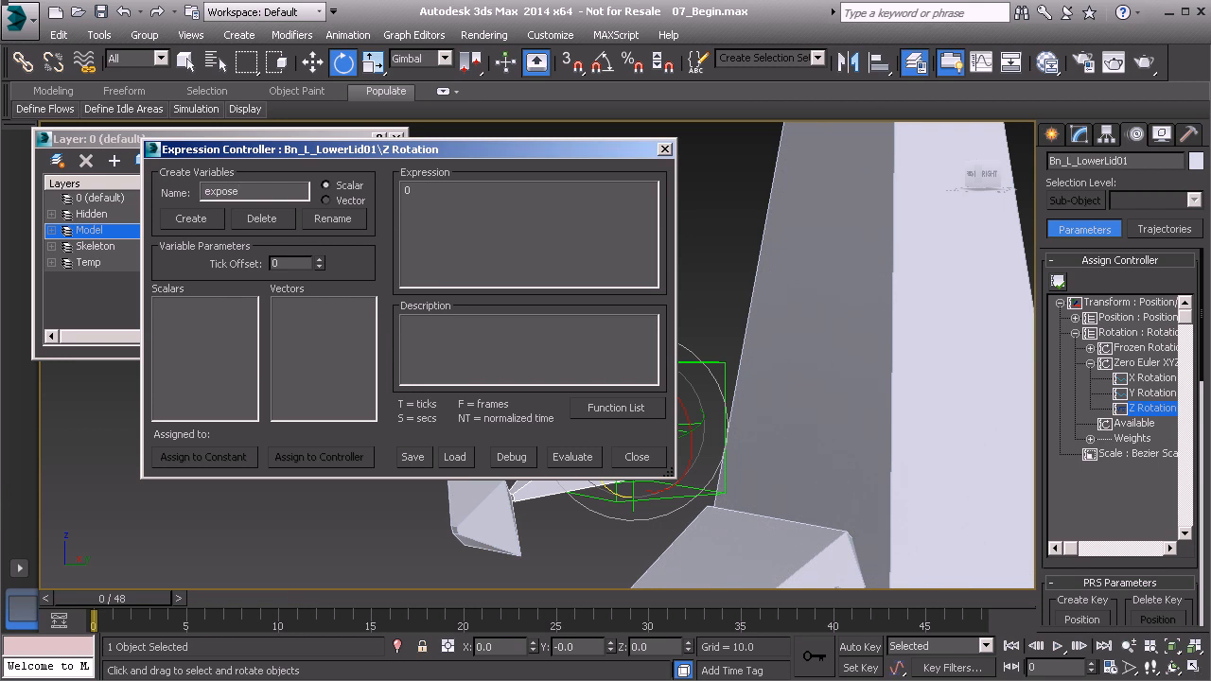
text(expose)
click(201, 227)
Assign the lower lid's expose variable to the Local Euler Z controller of Expose_L_Eye01 and set the expression to expose * -0.5
click(327, 459)
scroll(393, 362, down, 1)
click(419, 380)
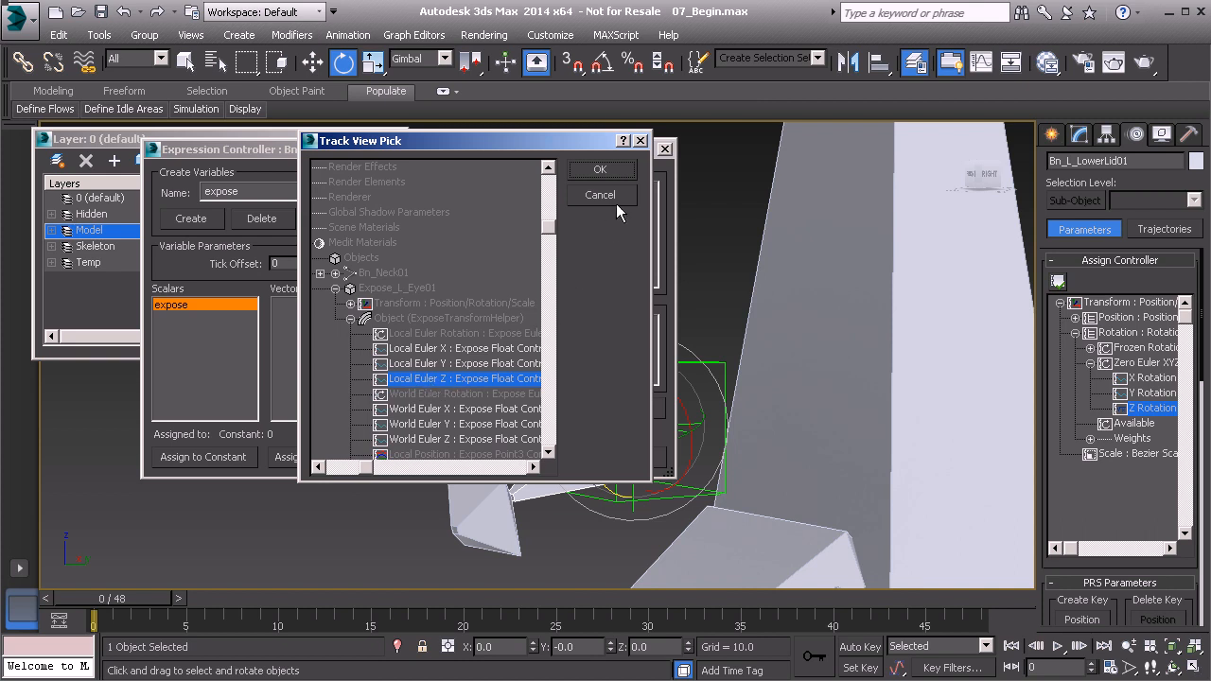
click(600, 170)
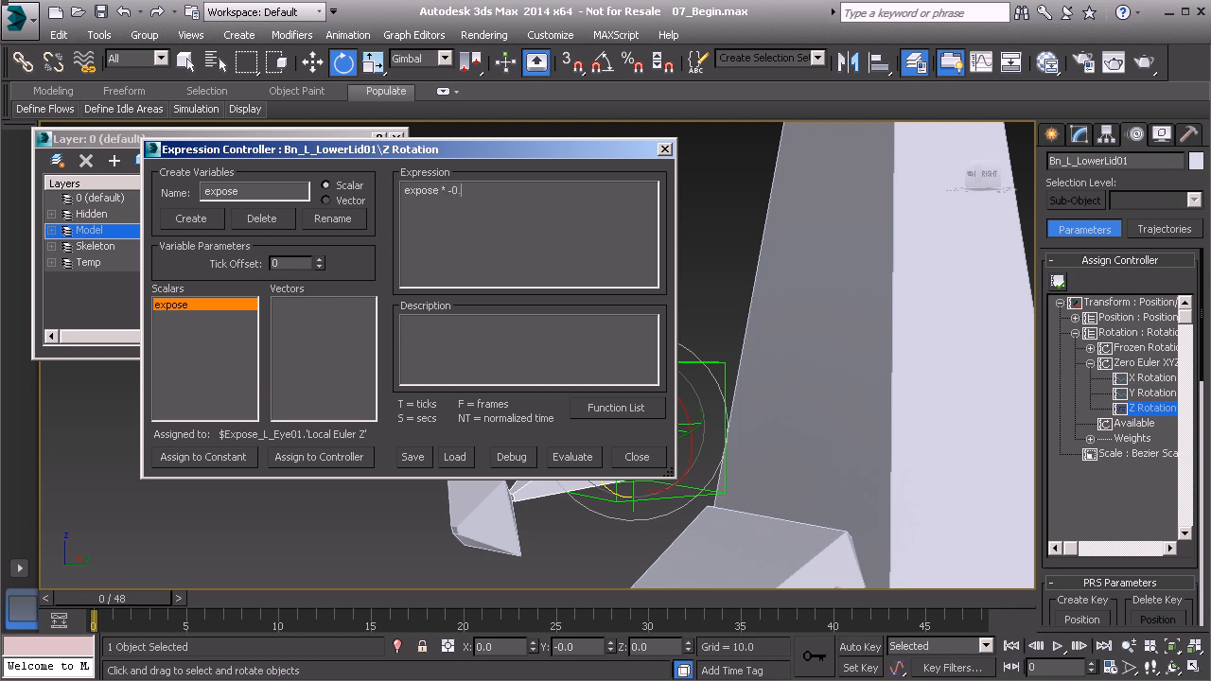
click(570, 457)
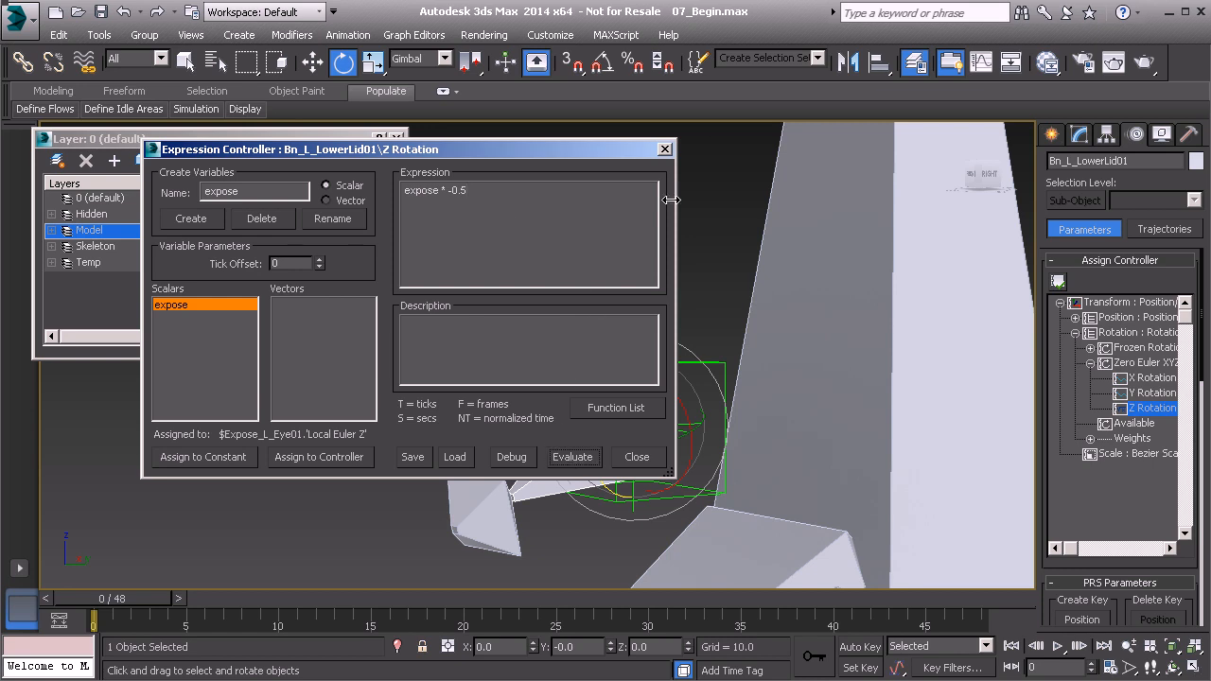
click(665, 149)
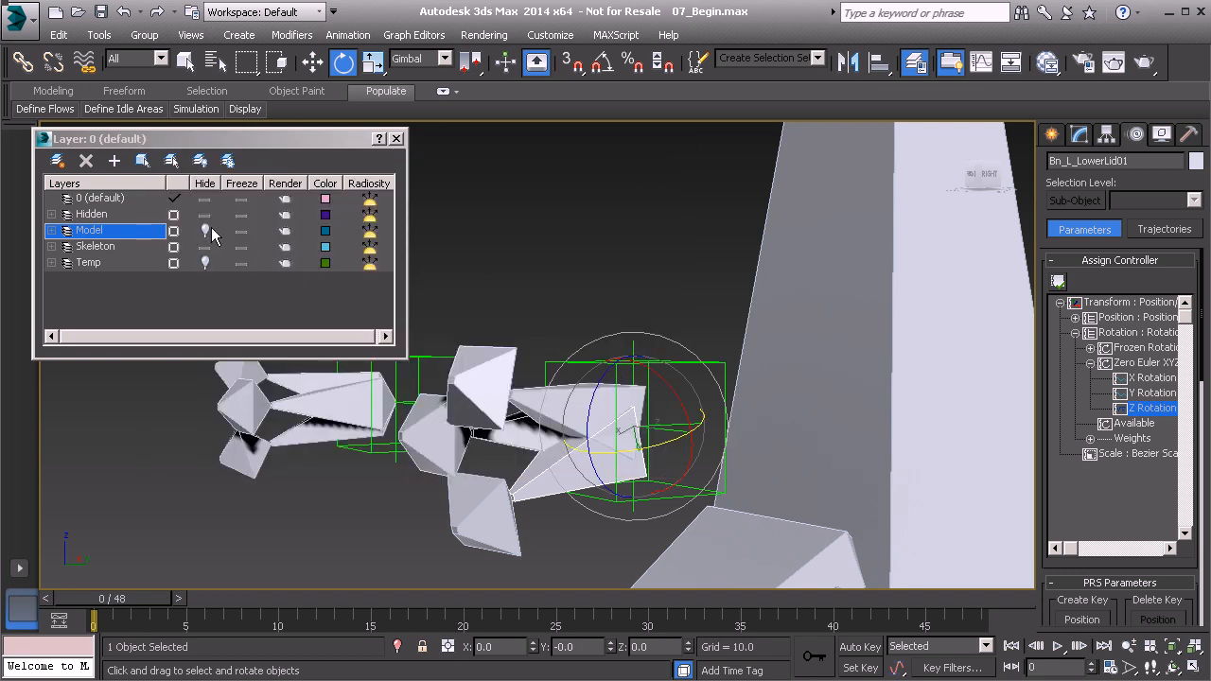
Unhide the Model layer, test-rotate the left eye bone to examine how both lids follow, undo the rotation and hide the layer again
click(522, 441)
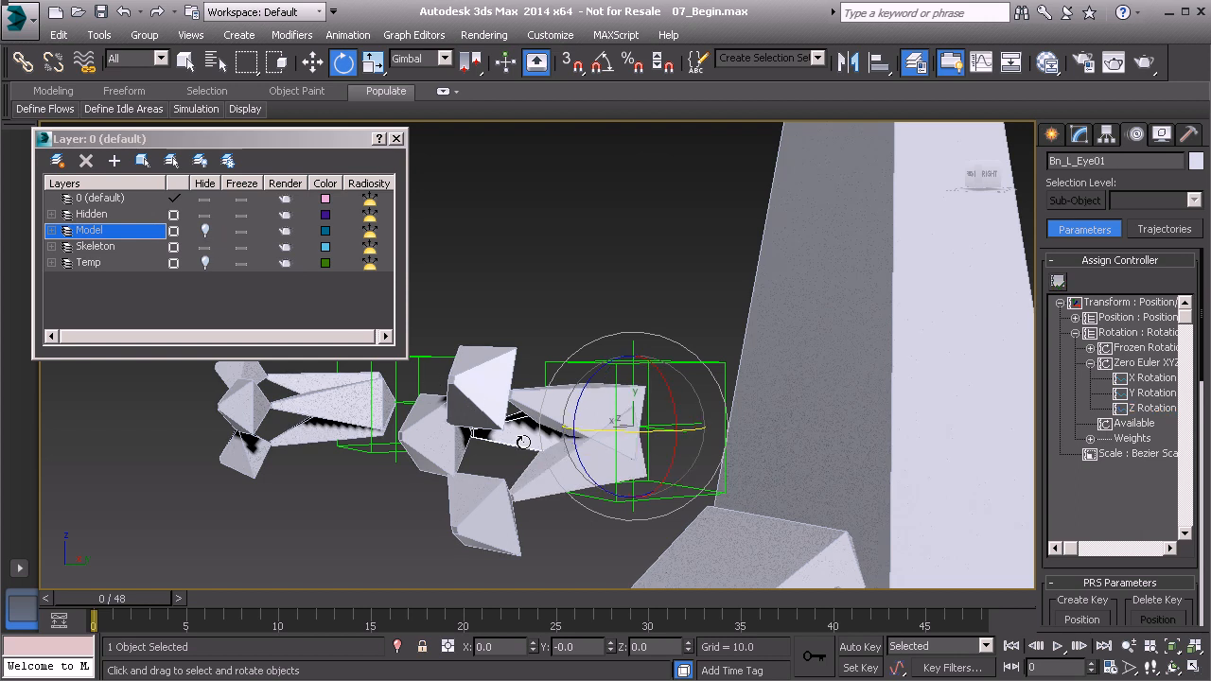
click(205, 230)
mouse_move(591, 388)
mouse_down()
mouse_move(609, 398)
mouse_move(619, 441)
mouse_move(641, 438)
mouse_move(653, 407)
mouse_move(626, 433)
mouse_move(627, 377)
mouse_move(638, 400)
mouse_move(629, 374)
mouse_move(621, 386)
mouse_move(599, 376)
mouse_up()
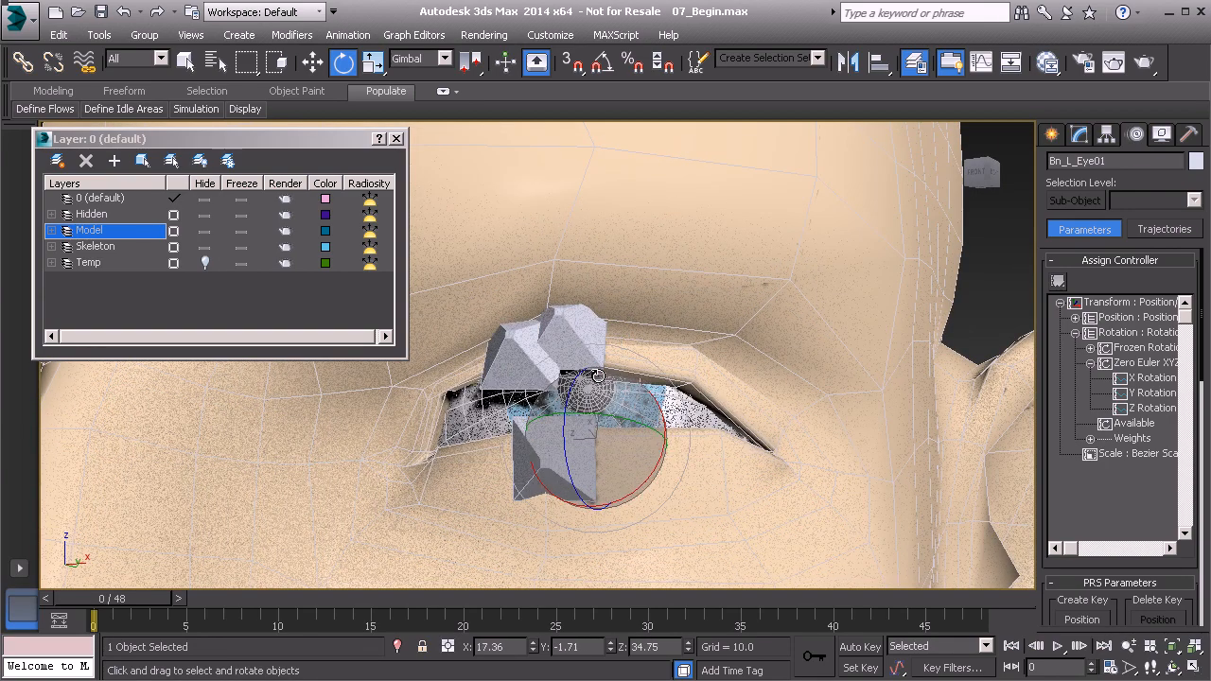
key(ctrl+z)
key(ctrl+z)
key(ctrl+z)
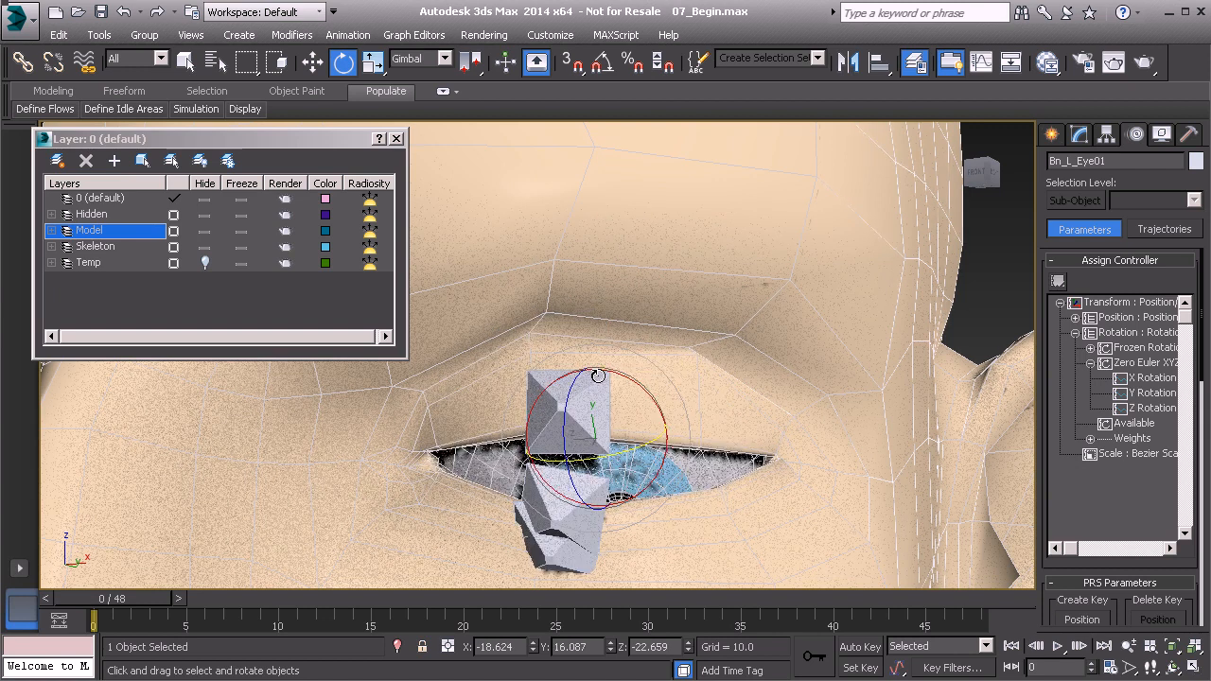
alt+middle_drag(612, 417, 833, 413)
key(shift+z)
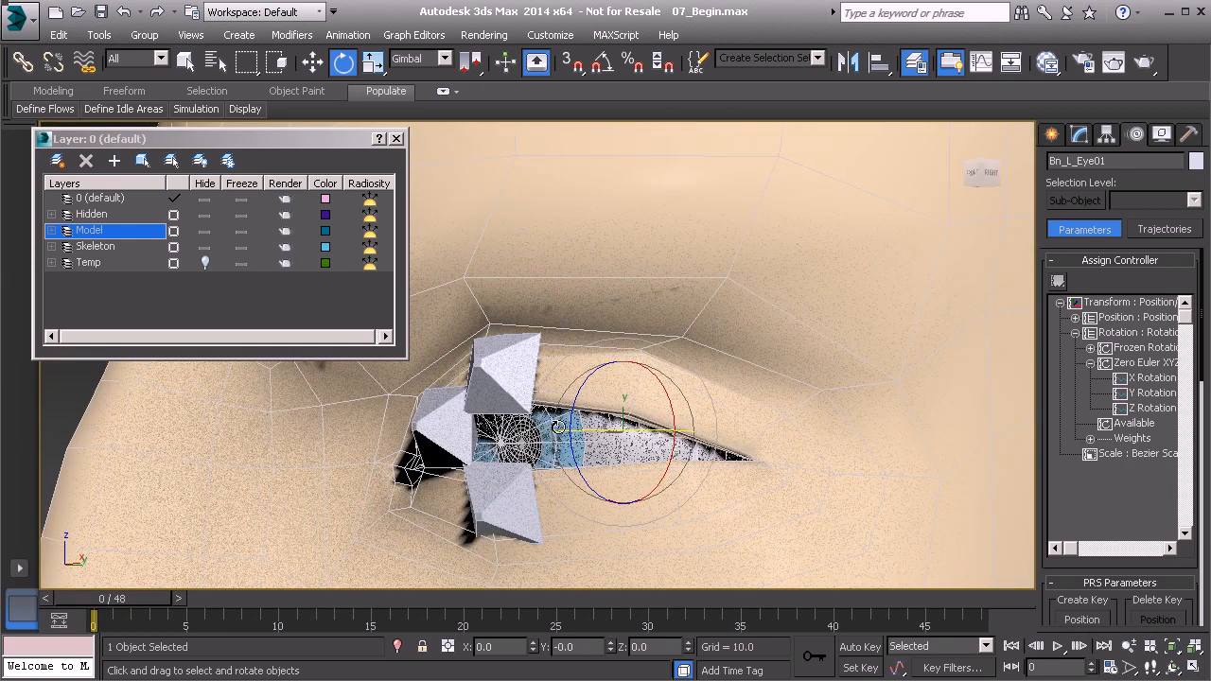
key(shift+z)
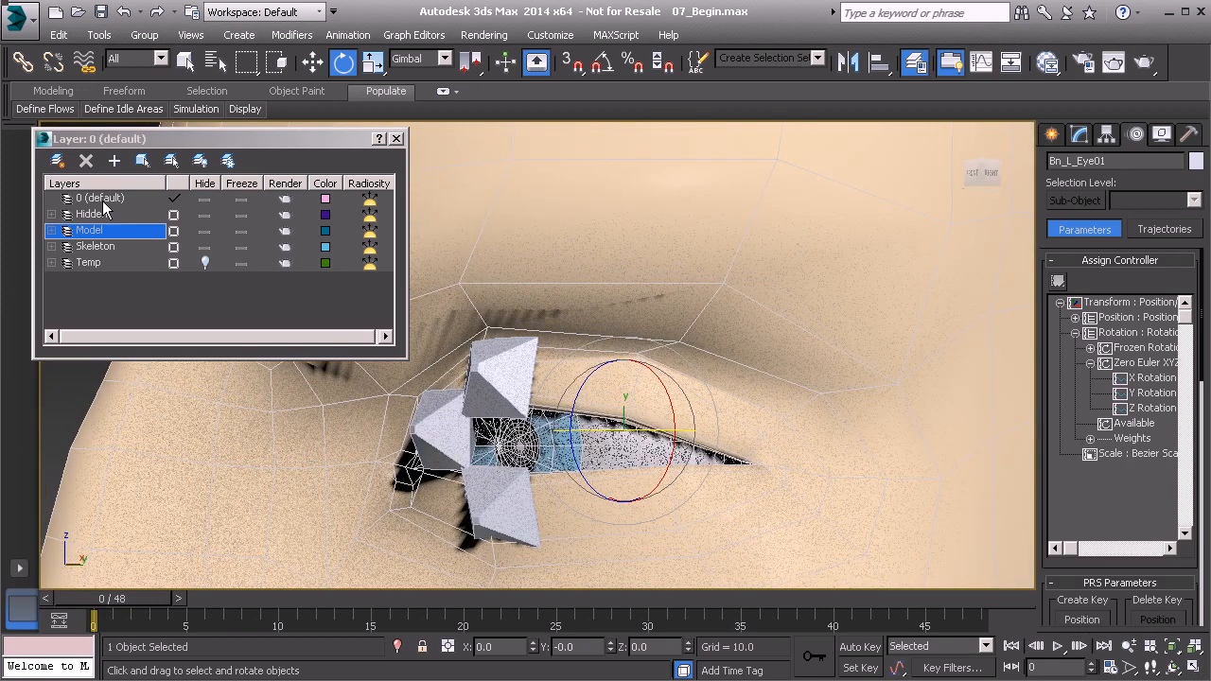
click(205, 230)
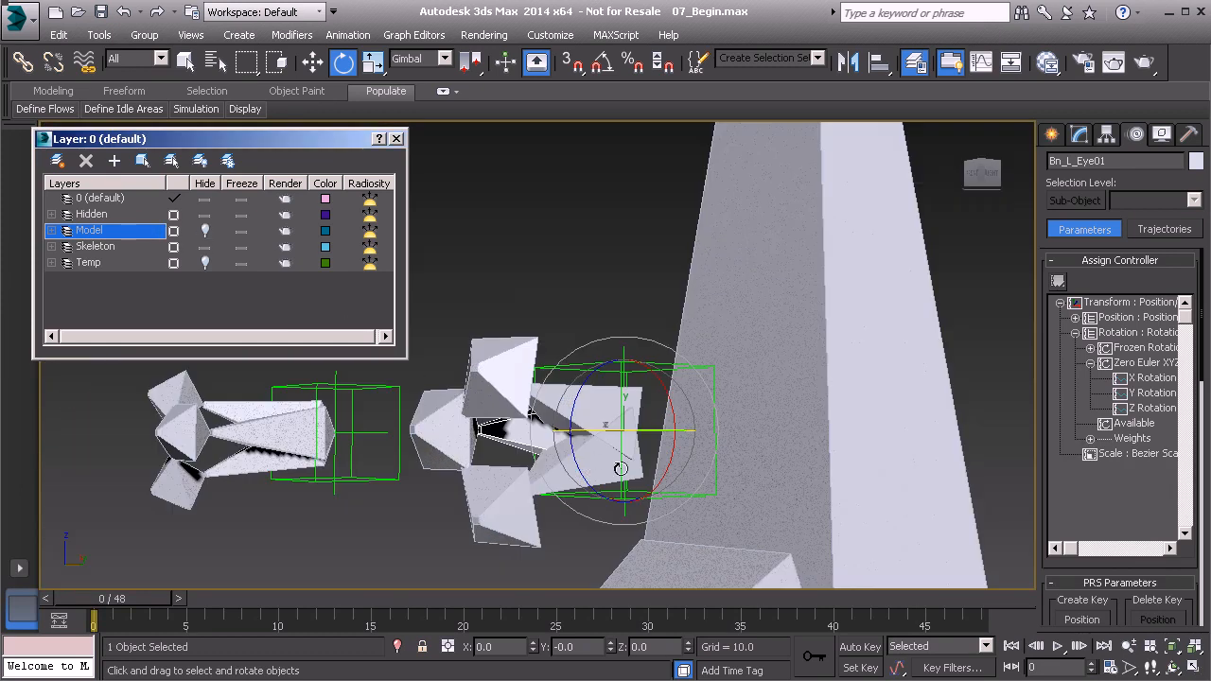
Change the Z Rotation expression of the lower lid bone Bn_L_LowerLid01 to expose * -0.2 and evaluate it
click(565, 462)
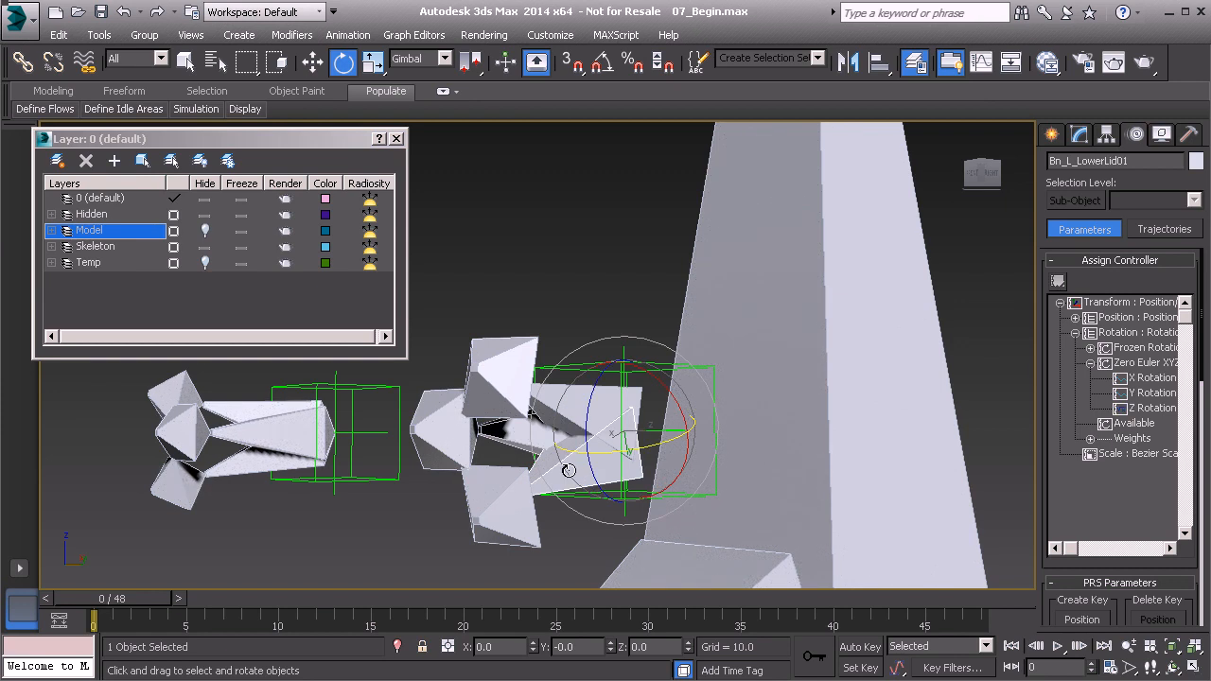
click(1147, 408)
right_click(1147, 410)
click(1173, 470)
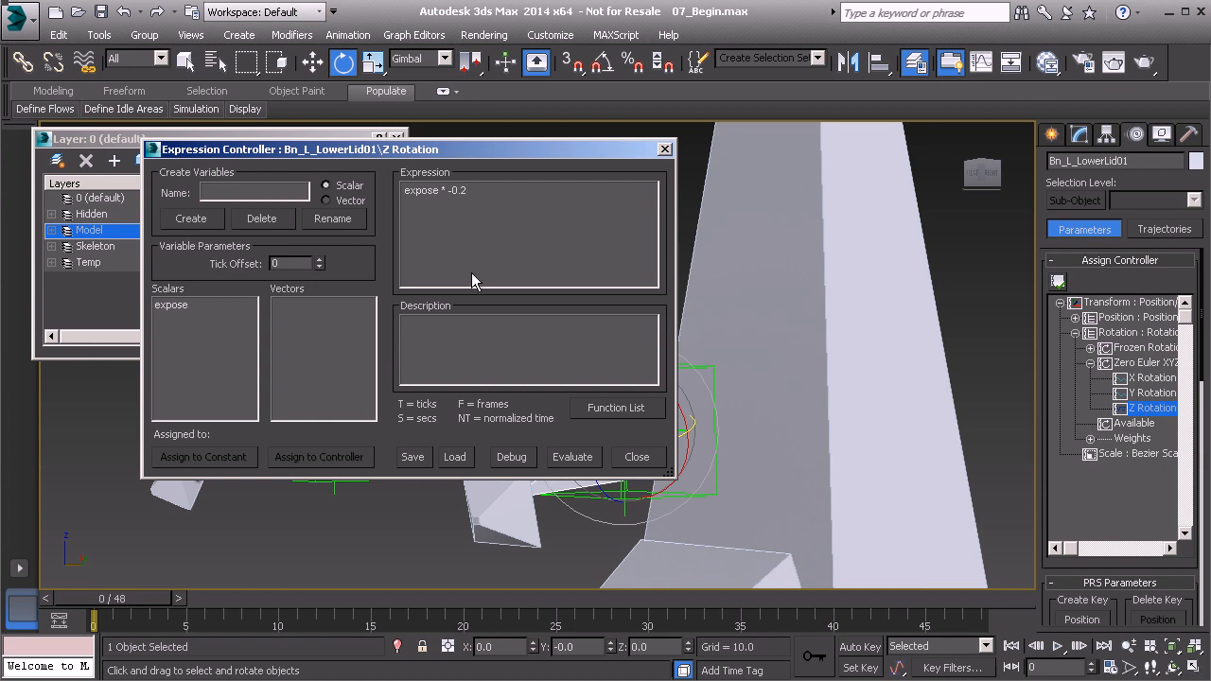
click(565, 458)
click(665, 149)
Check the softened lower lid motion by test-rotating the left eye bone with the Model layer shown, then undo and hide the layer
click(524, 436)
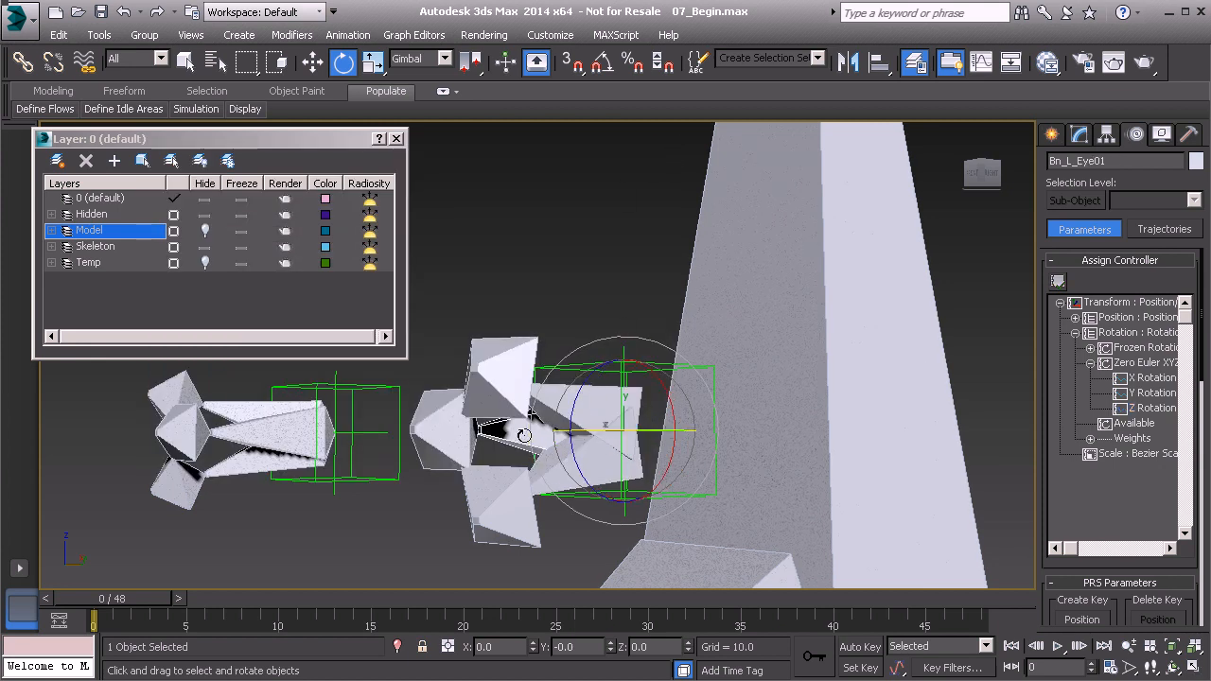
click(205, 230)
mouse_move(684, 434)
mouse_down()
mouse_move(579, 465)
mouse_move(625, 452)
mouse_move(610, 443)
mouse_move(614, 457)
mouse_move(641, 451)
mouse_up()
key(ctrl+z)
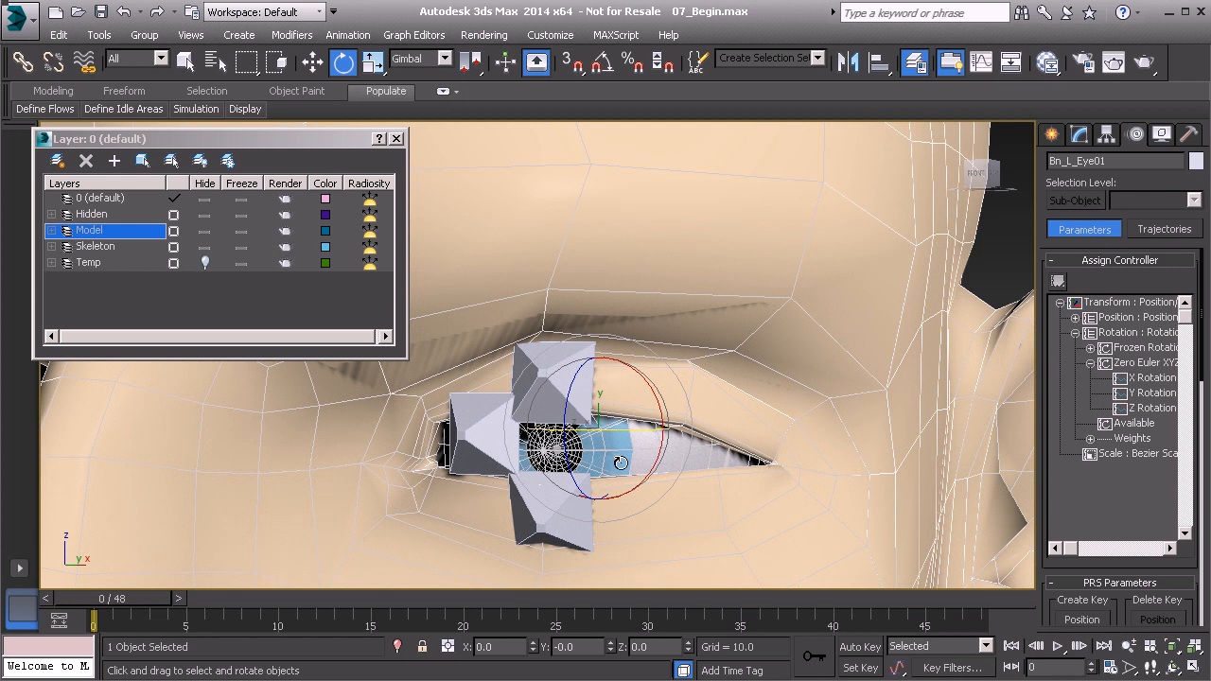
click(205, 231)
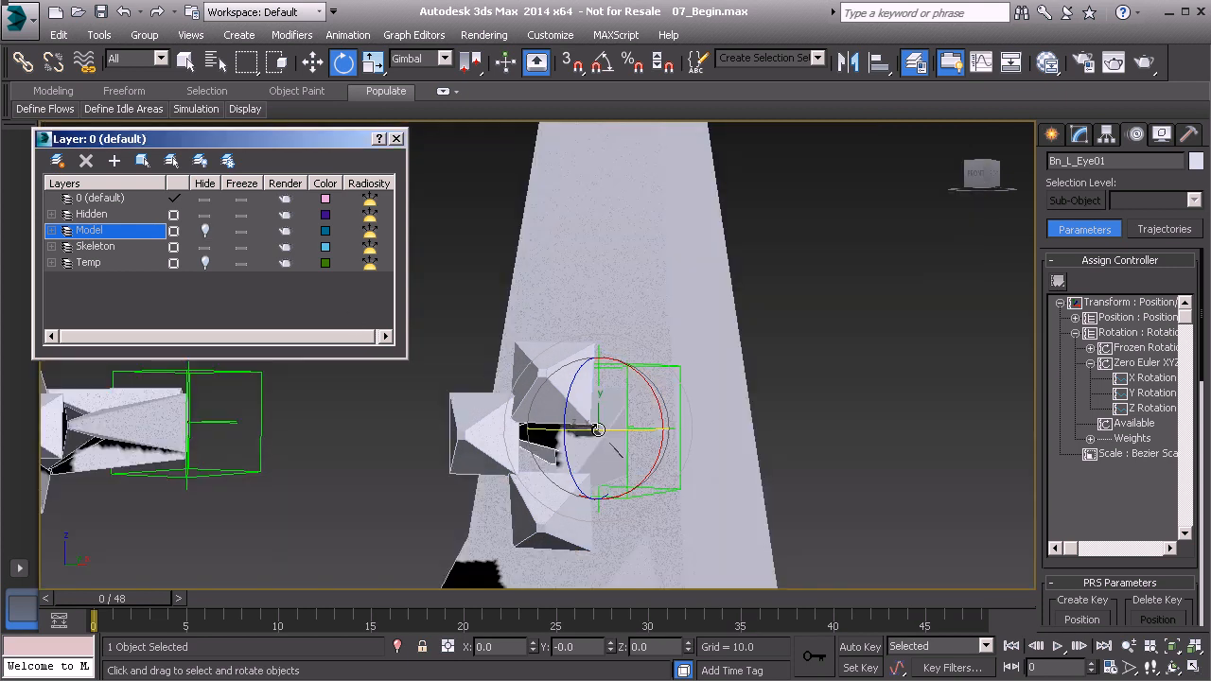
alt+middle_drag(599, 431, 529, 433)
Assign a Float Expression controller to the Y Rotation of Bn_L_LowerLid01 under its Zero Euler XYZ
click(550, 468)
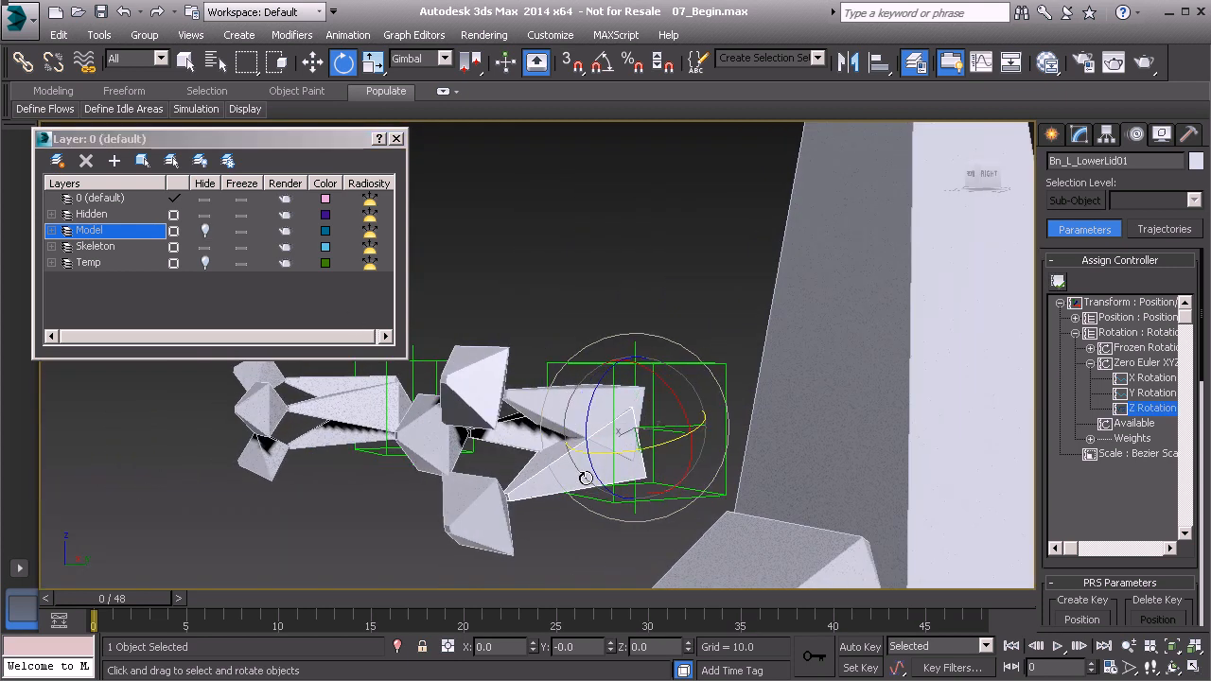
click(1152, 408)
click(1151, 392)
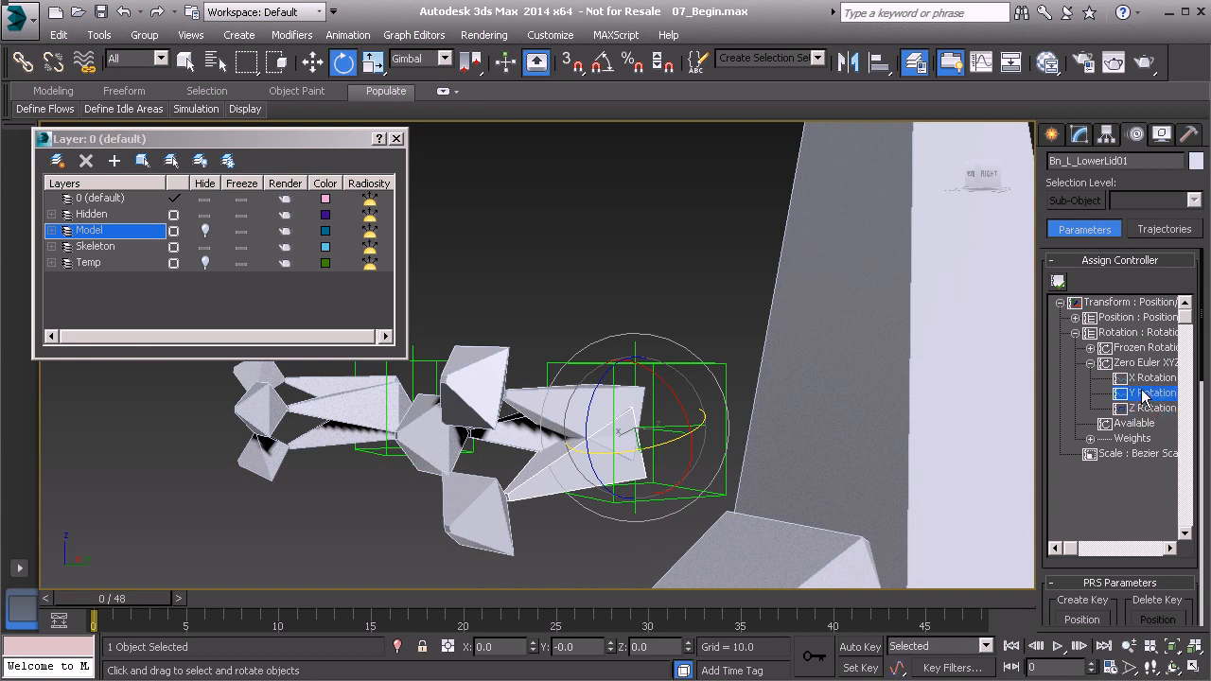
click(1058, 281)
click(551, 237)
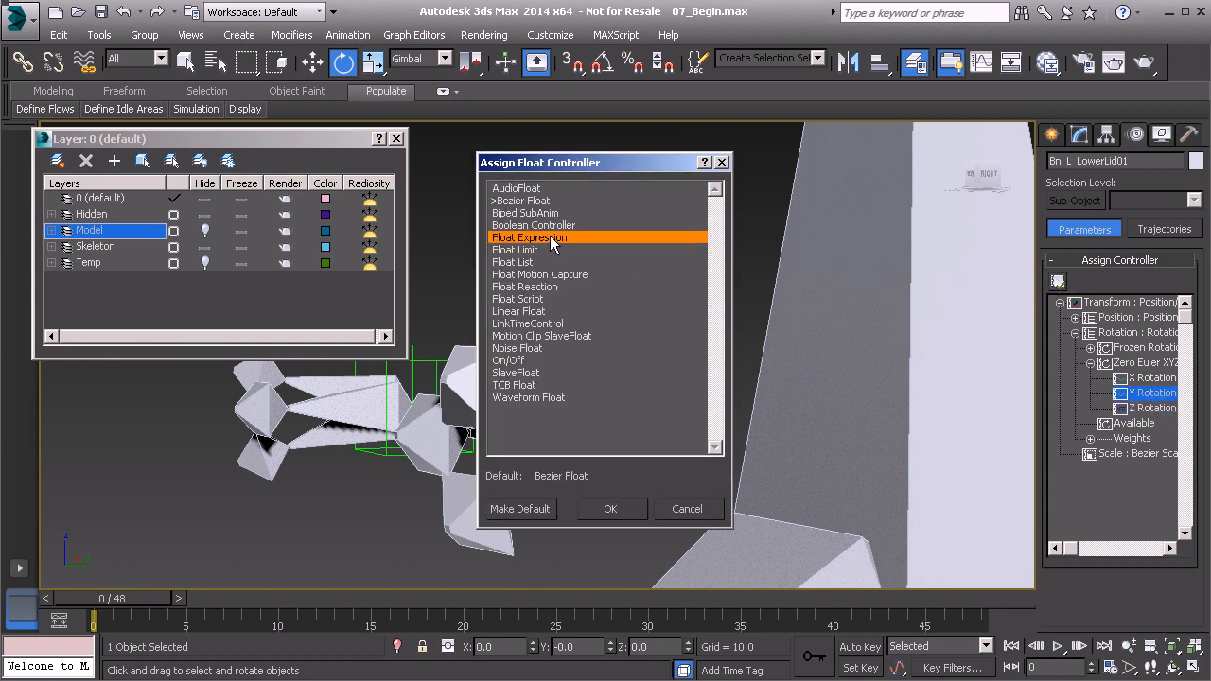
click(615, 509)
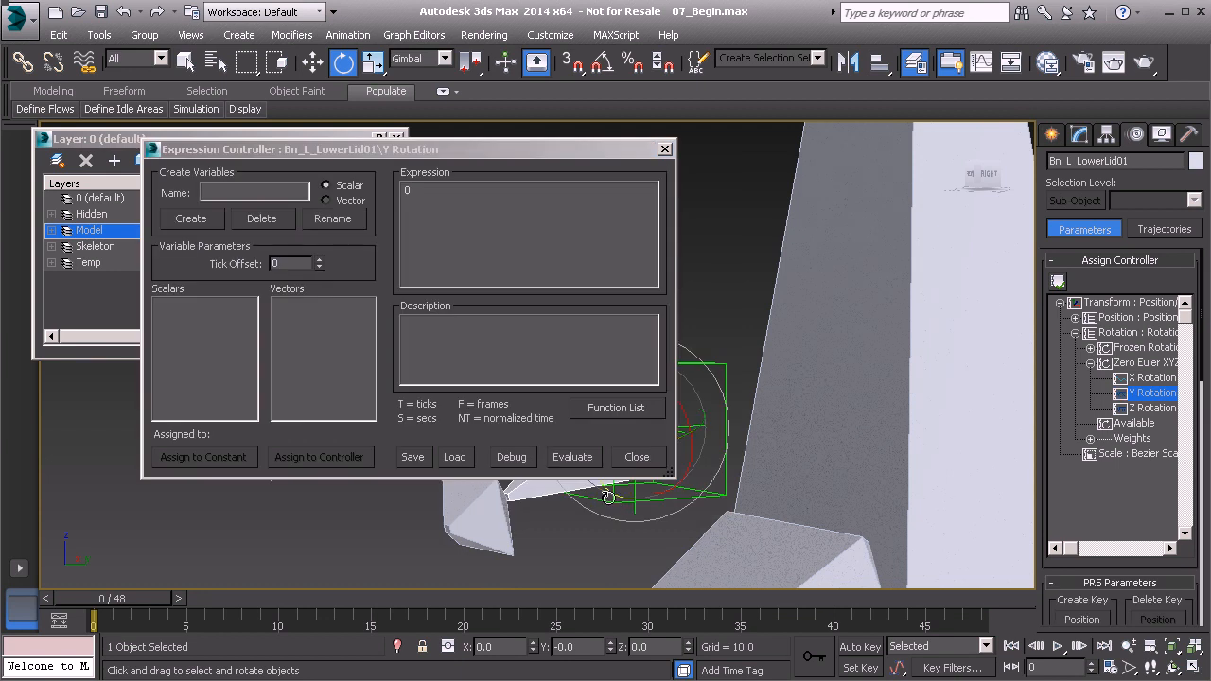
Create a scalar variable named expose for the lower lid's Y Rotation and assign it to the Local Euler Y controller of Expose_L_Eye01
click(236, 192)
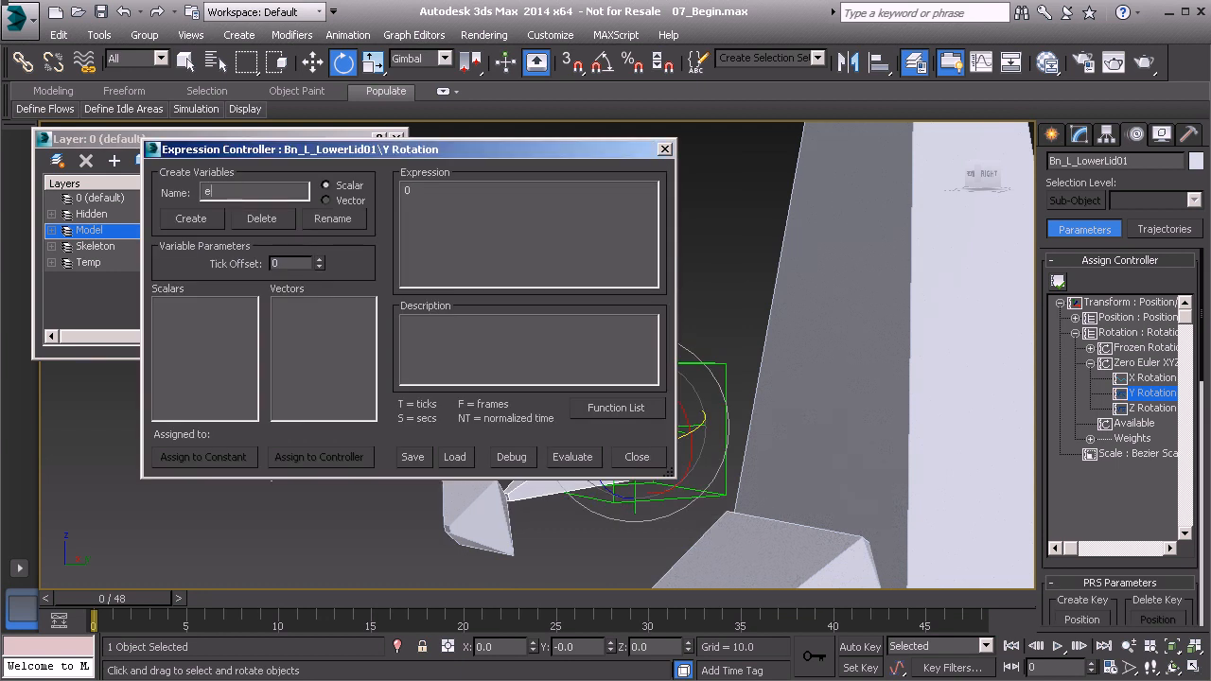
click(222, 222)
click(323, 457)
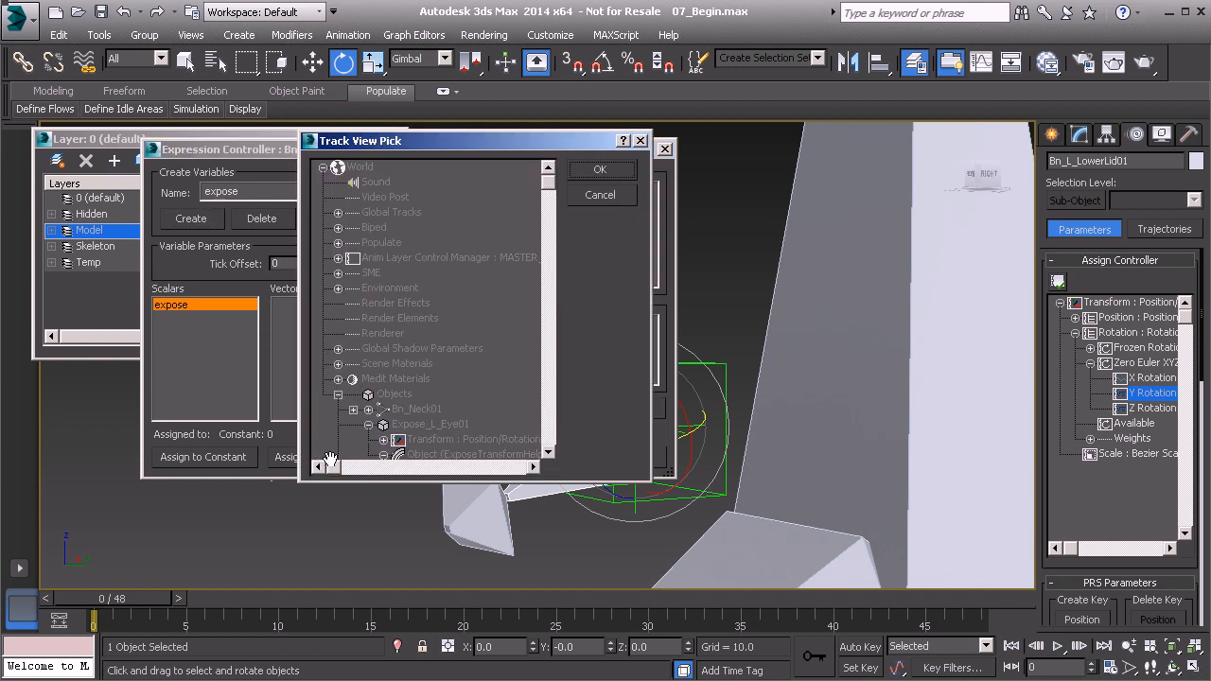
scroll(407, 360, down, 3)
click(416, 378)
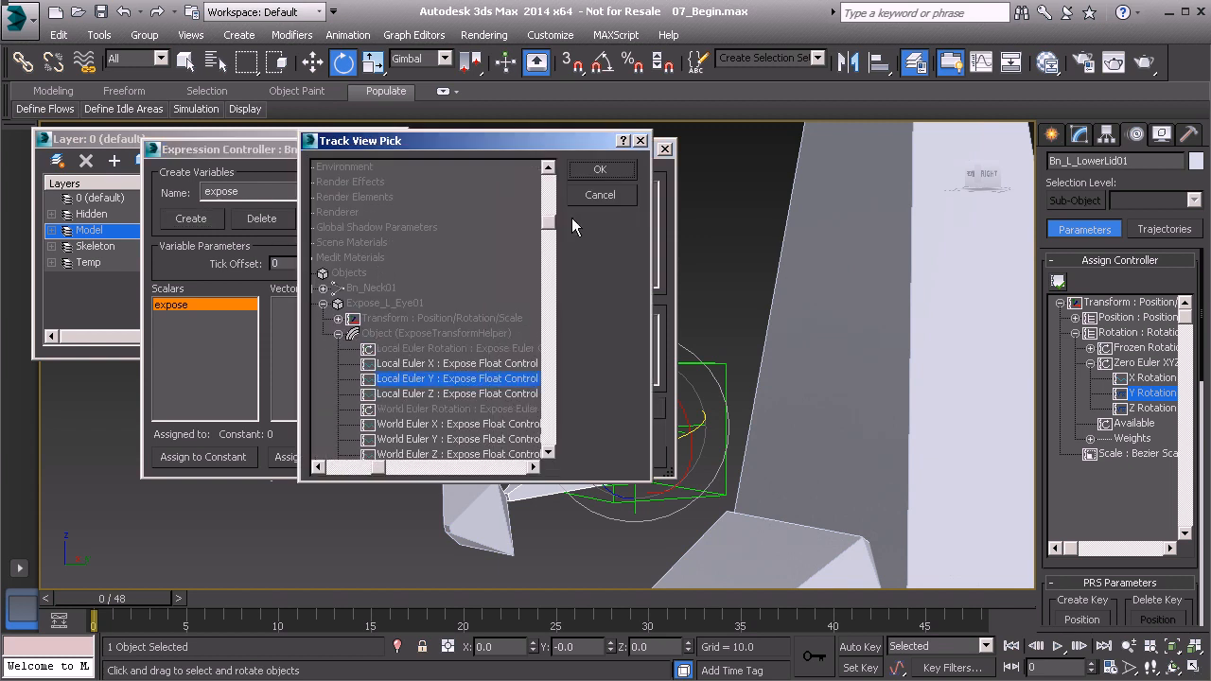
click(598, 168)
Set the lower lid's Y Rotation expression to expose * -0.2 and evaluate it
click(451, 207)
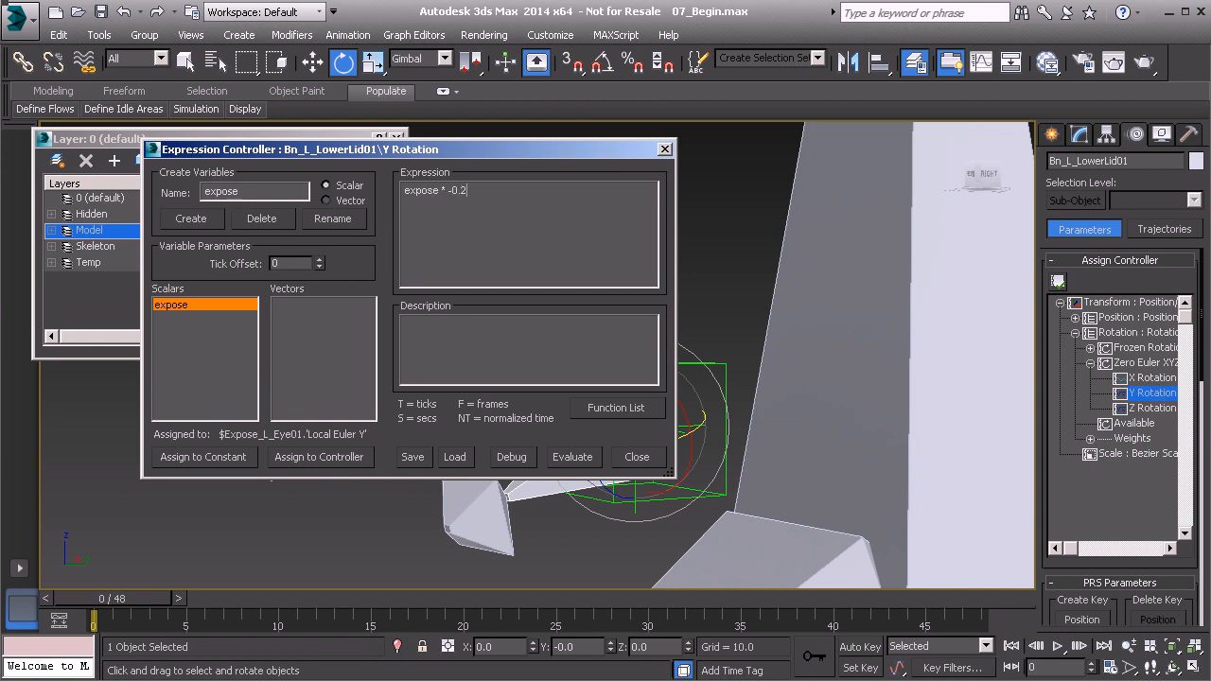
click(573, 457)
click(667, 151)
Show the Model layer and test-rotate the left eye bone sideways and vertically to examine the eyelid deformation on the face
click(523, 432)
alt+middle_drag(523, 432, 596, 443)
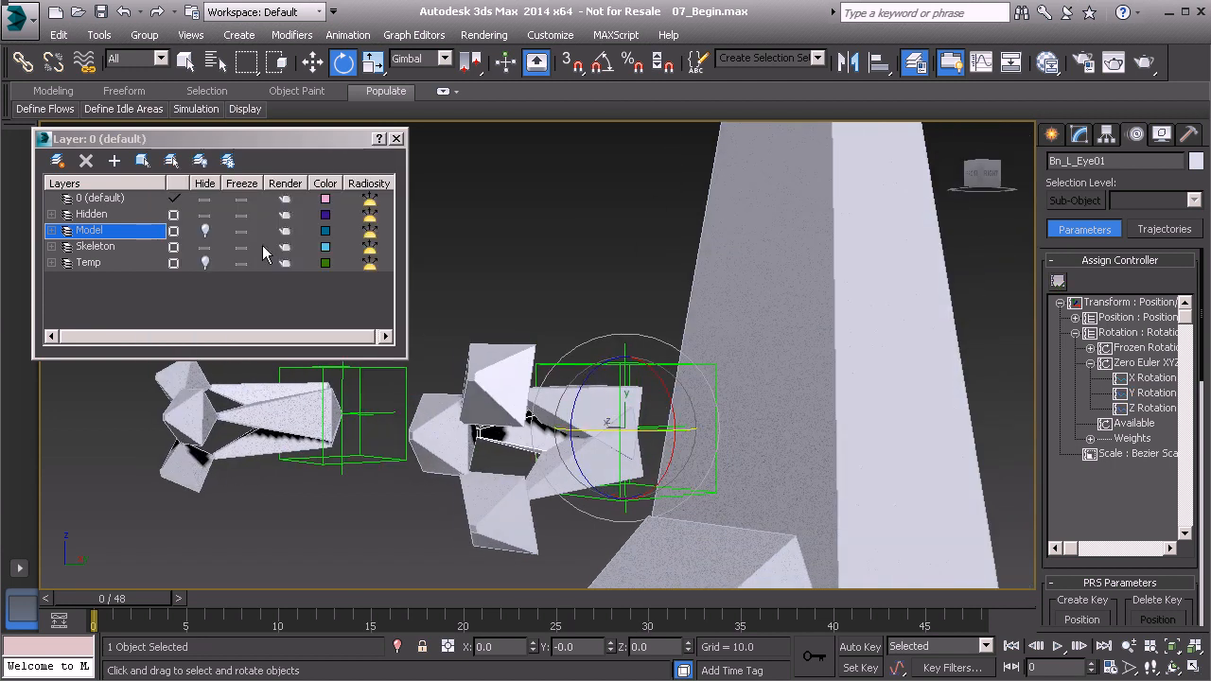
click(204, 230)
alt+middle_drag(578, 384, 610, 439)
drag(611, 440, 606, 473)
right_click(649, 448)
scroll(700, 414, down, 5)
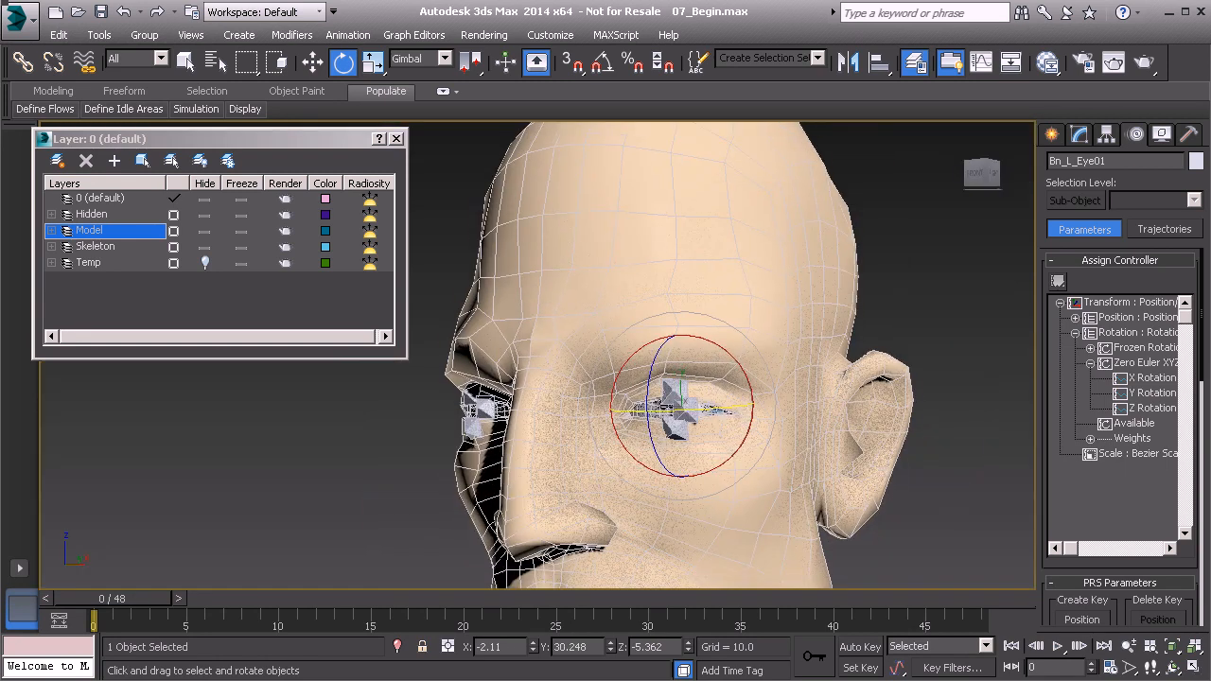
alt+middle_drag(700, 414, 711, 413)
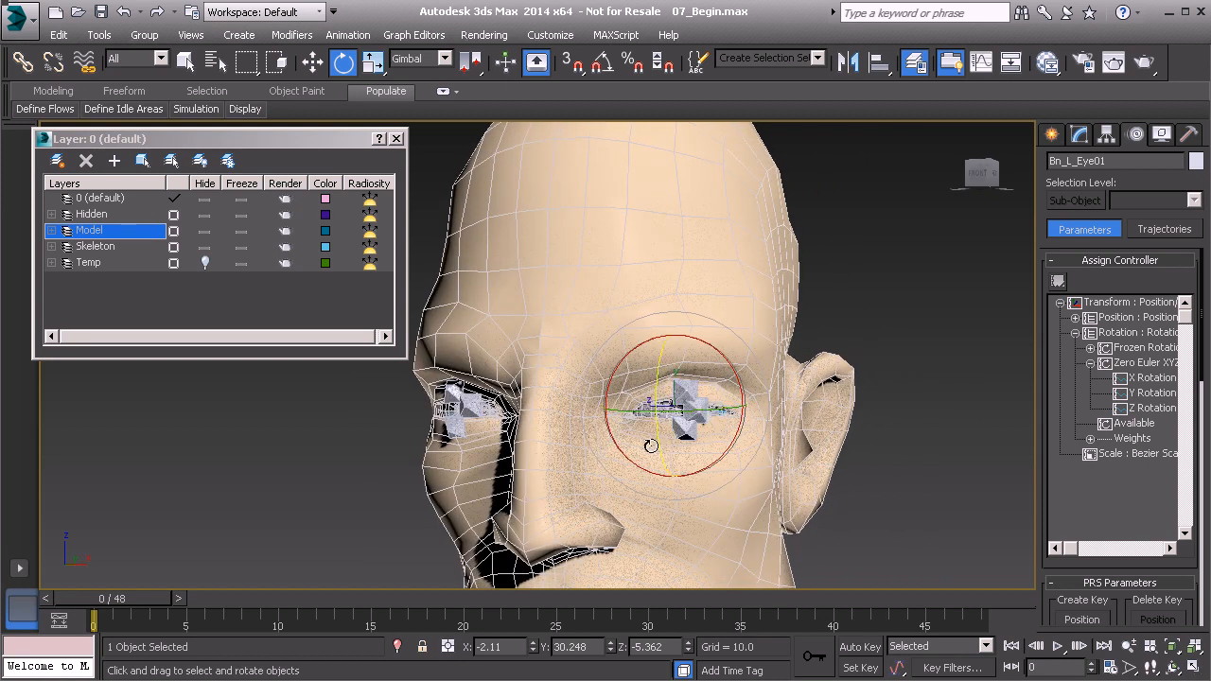
alt+middle_drag(651, 356, 649, 421)
scroll(649, 427, up, 3)
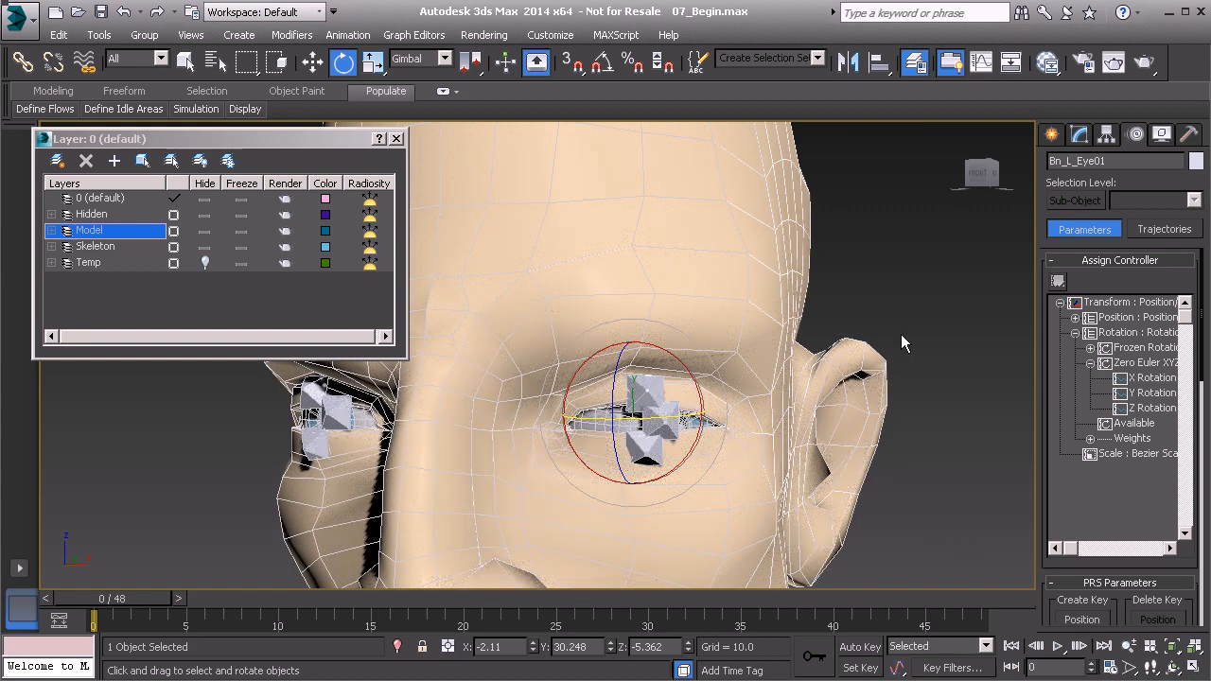
Reset the left eye bone with Transform To Zero and hide the Model layer
right_click(912, 289)
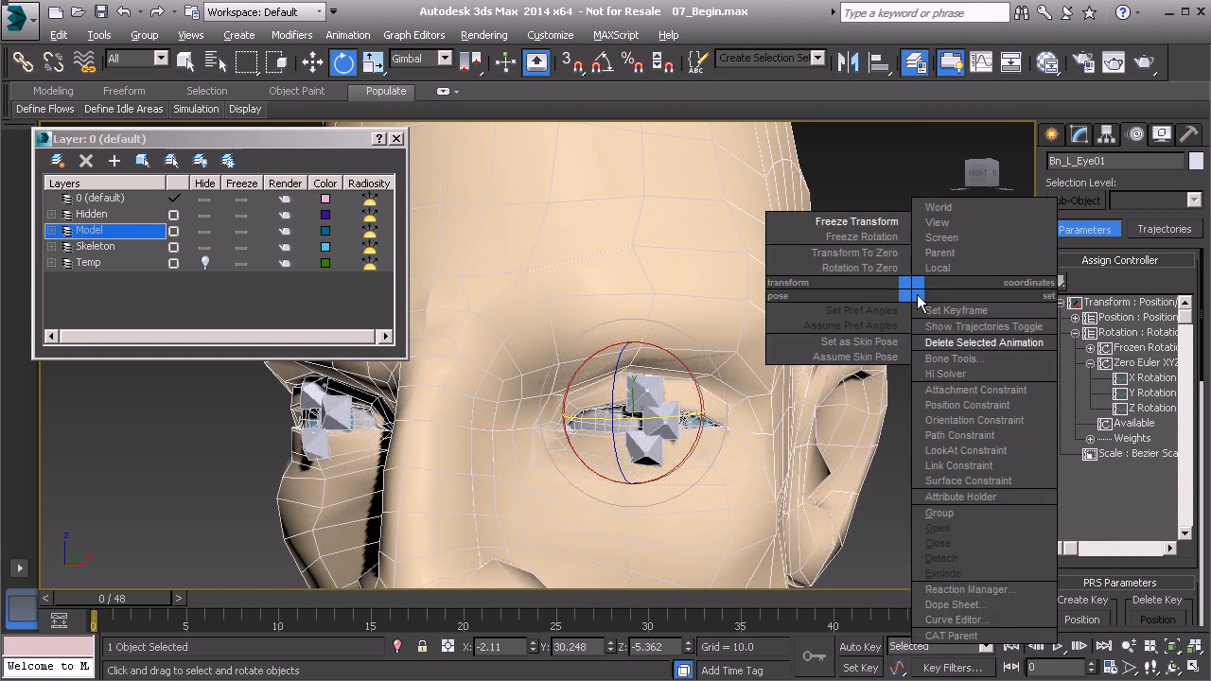
click(840, 253)
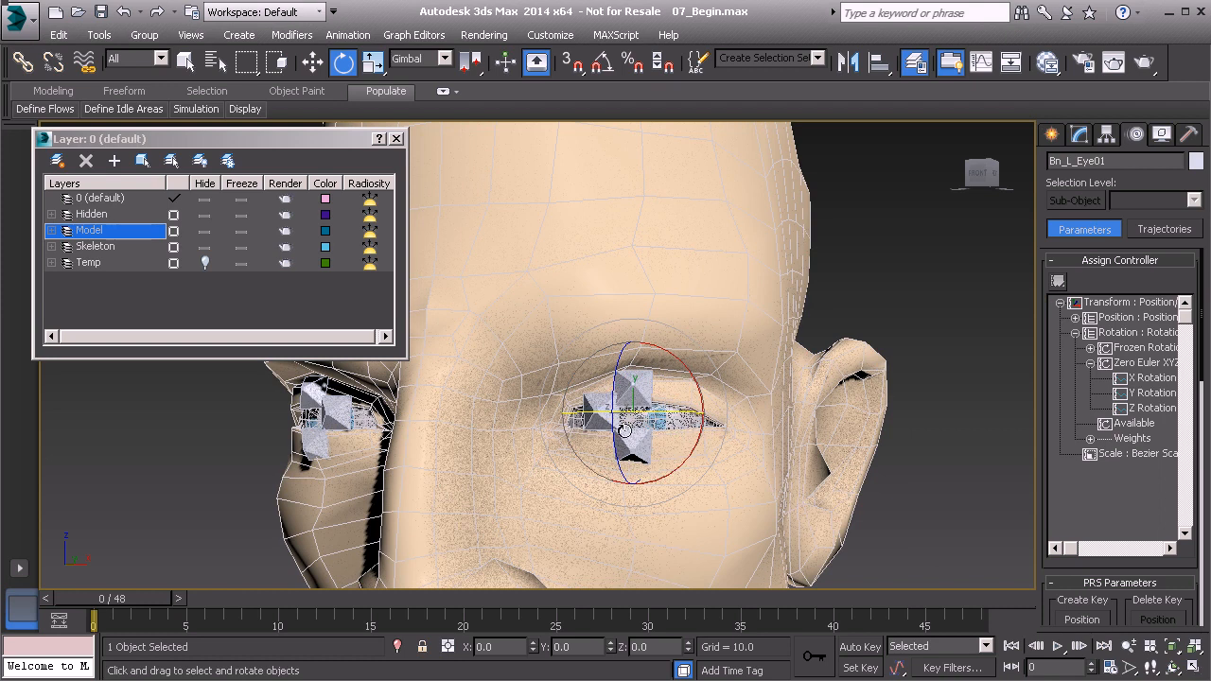
alt+middle_drag(625, 430, 456, 376)
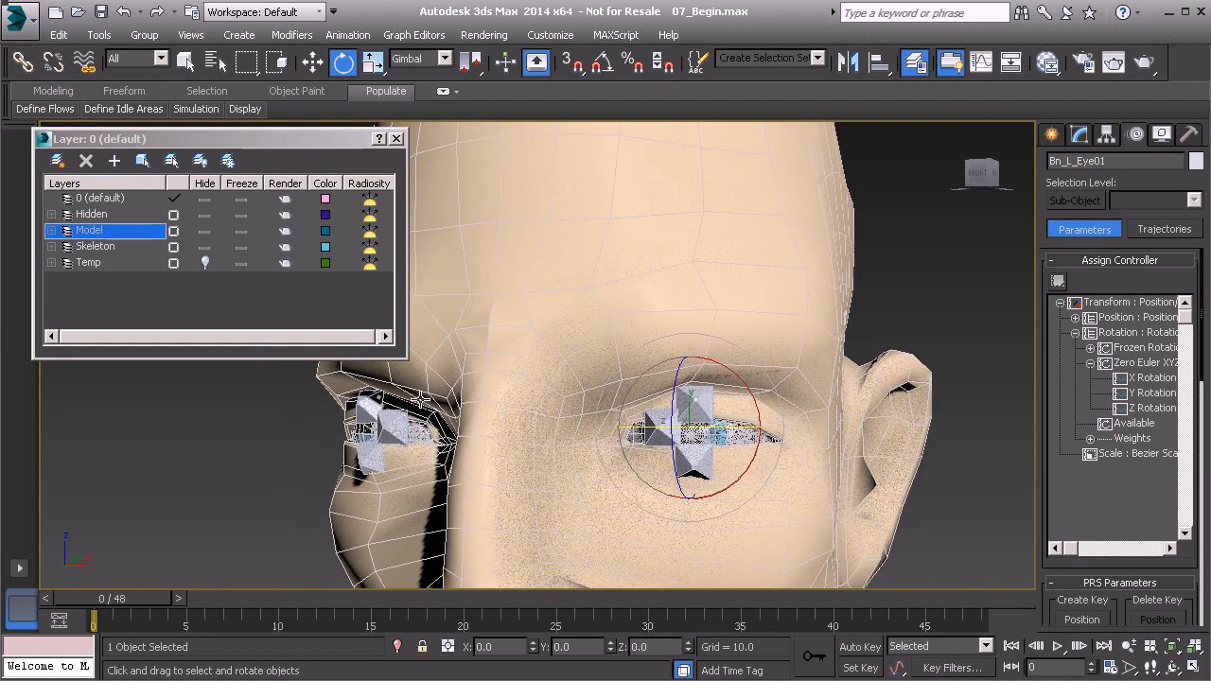
alt+middle_drag(866, 405, 805, 405)
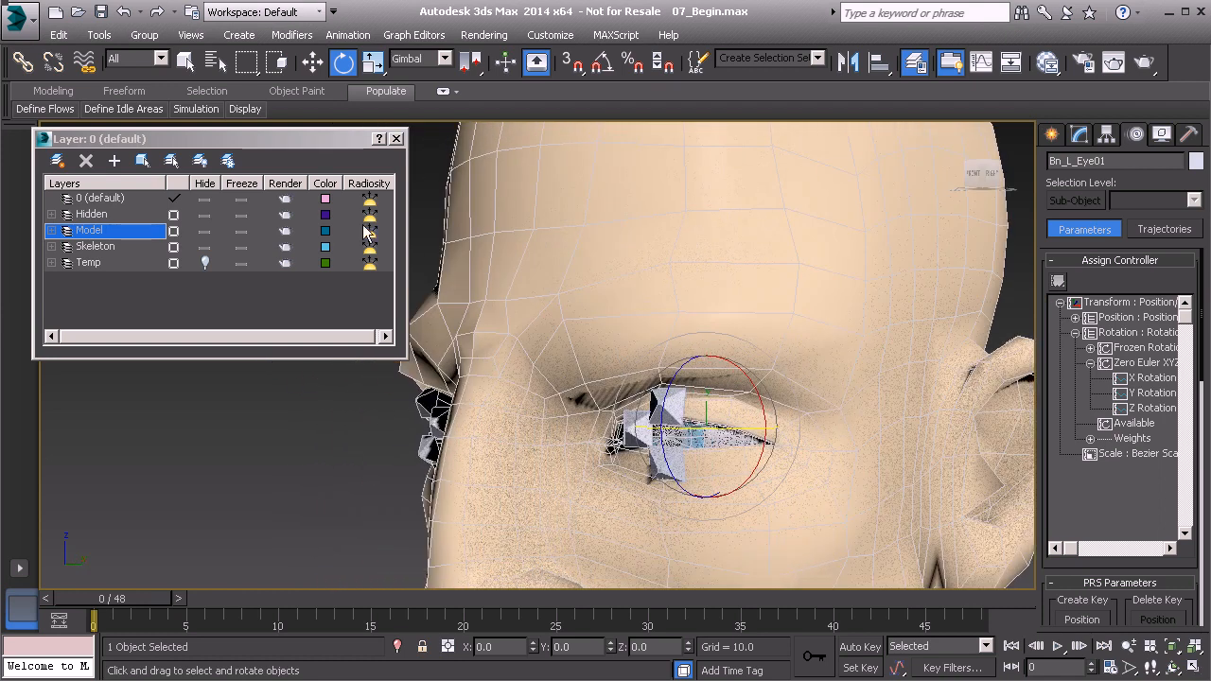
click(205, 231)
Link the left eye's expose helper Expose_L_Eye01 to the large head bone behind the eyes
alt+middle_drag(717, 433, 726, 453)
click(765, 313)
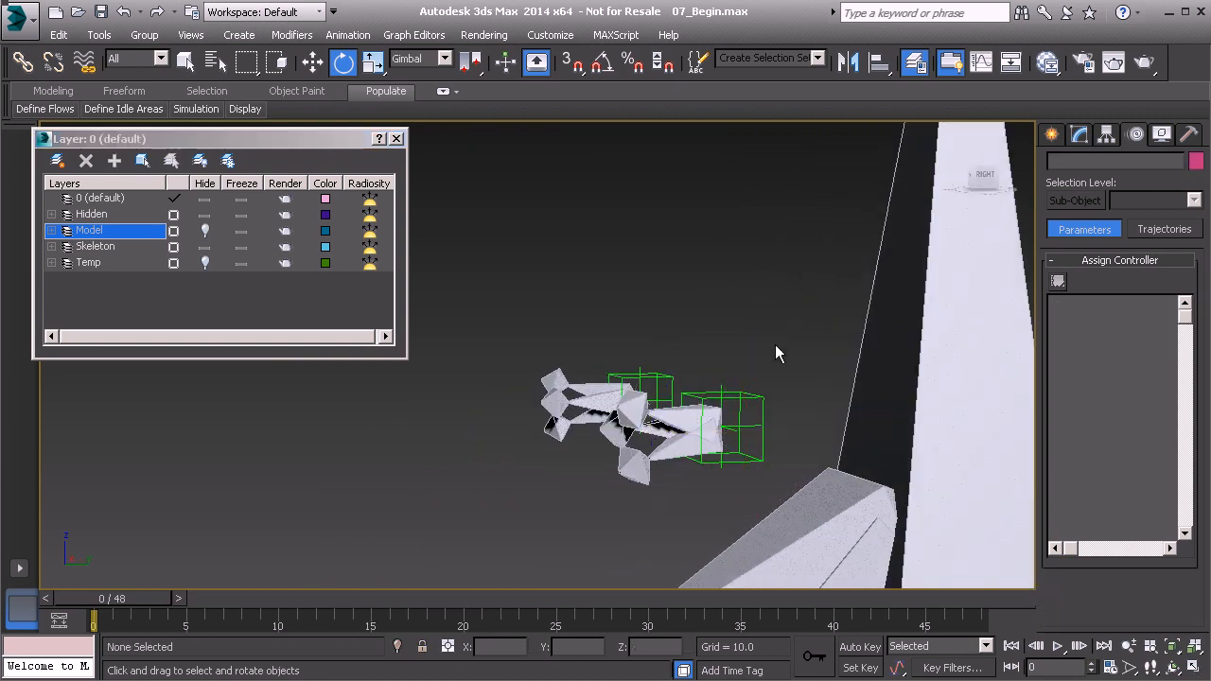
click(757, 397)
alt+middle_drag(750, 391, 647, 379)
click(23, 62)
drag(593, 364, 812, 327)
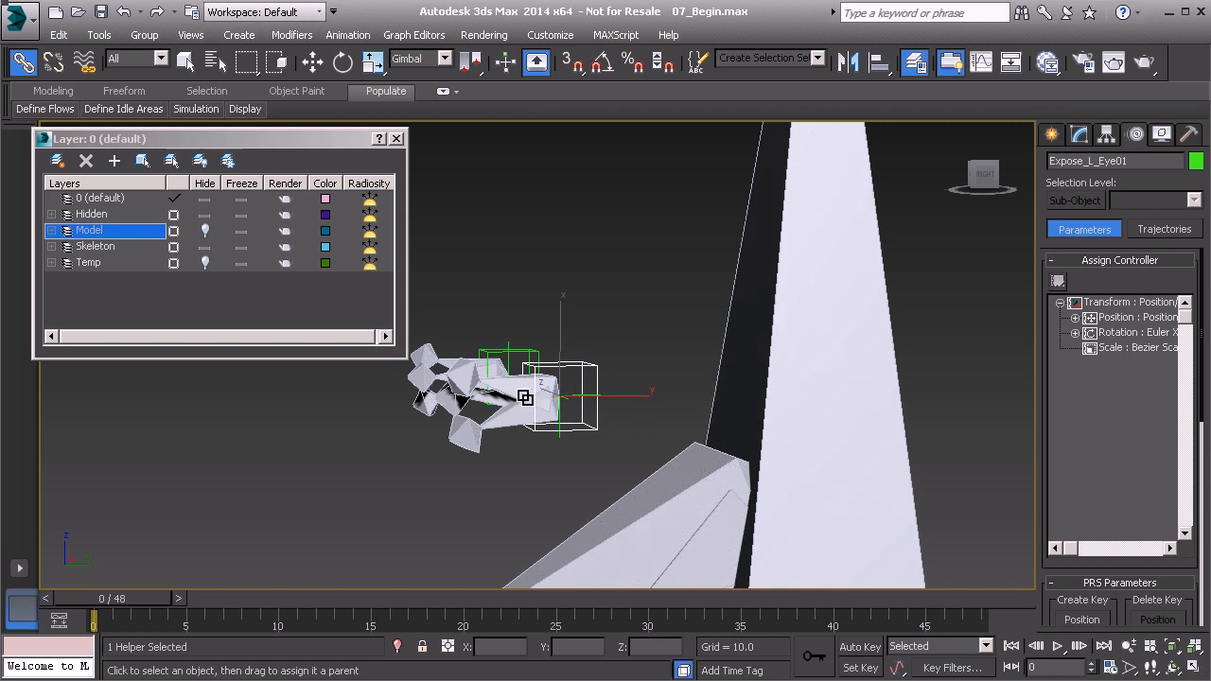
alt+middle_drag(508, 409, 549, 391)
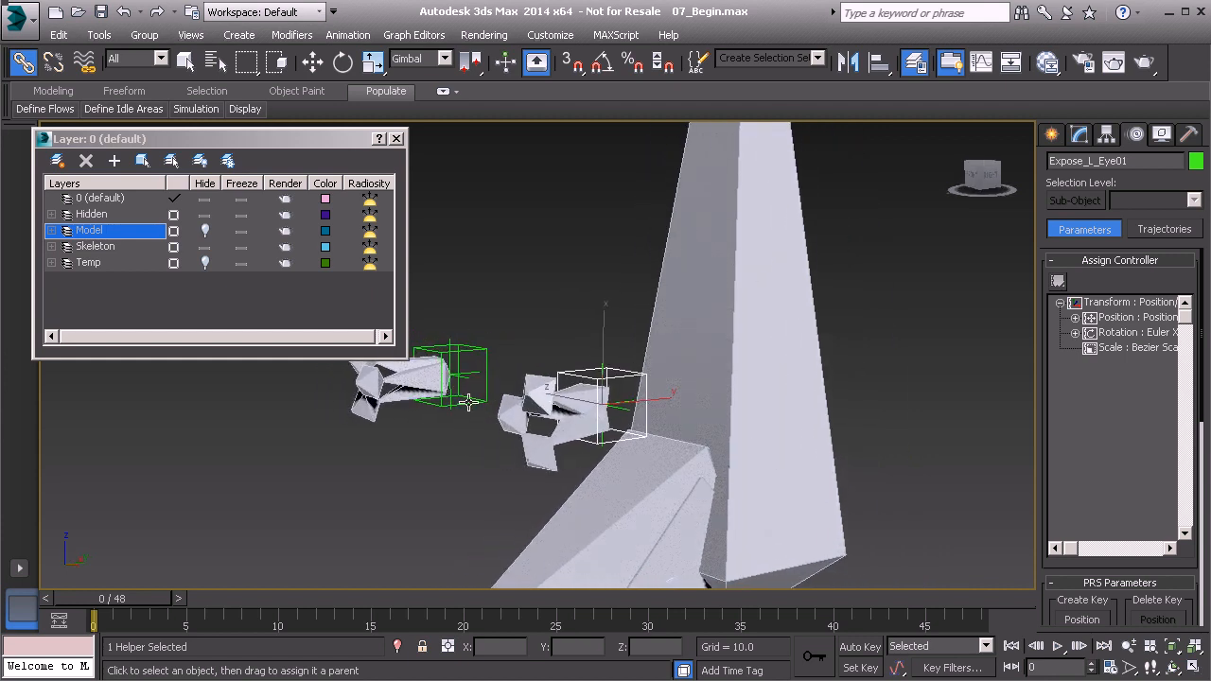